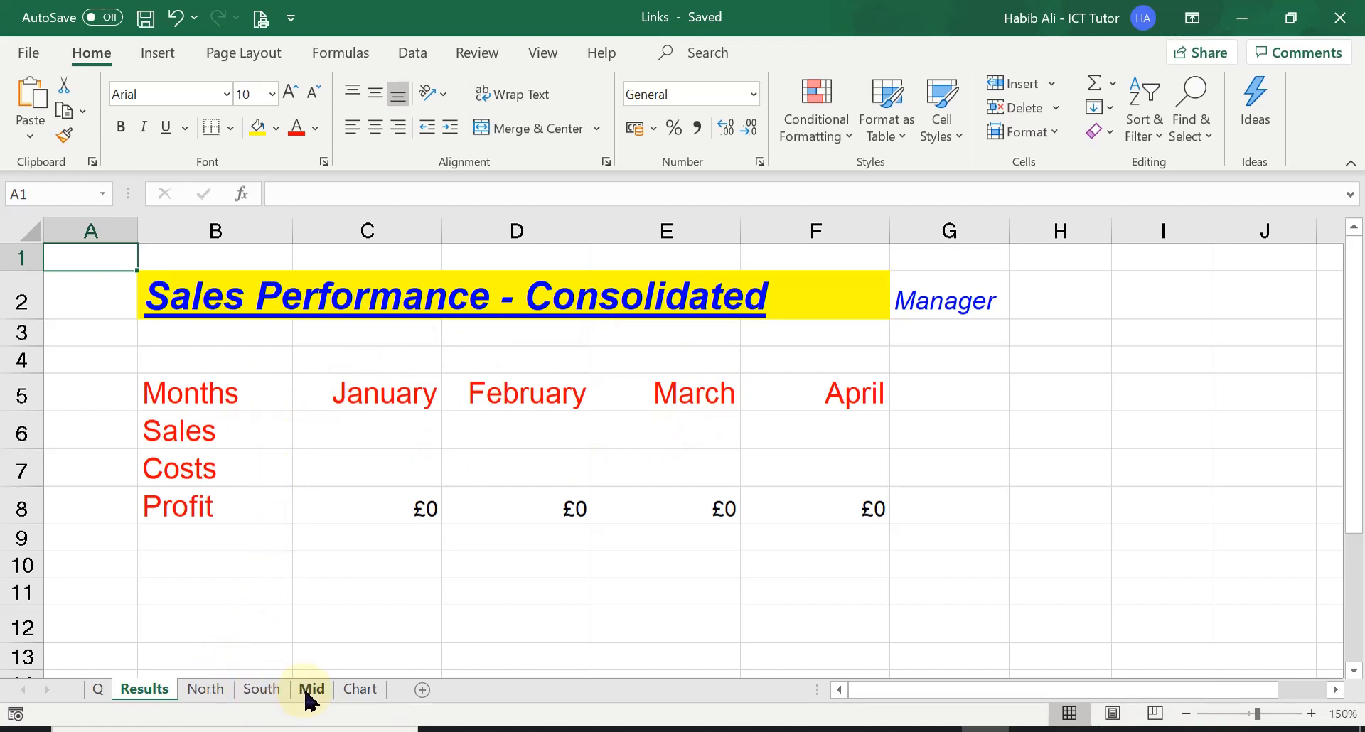
Step: Review the sales figures on the North, South and Mid sheets and read the task on the Q sheet
click(205, 689)
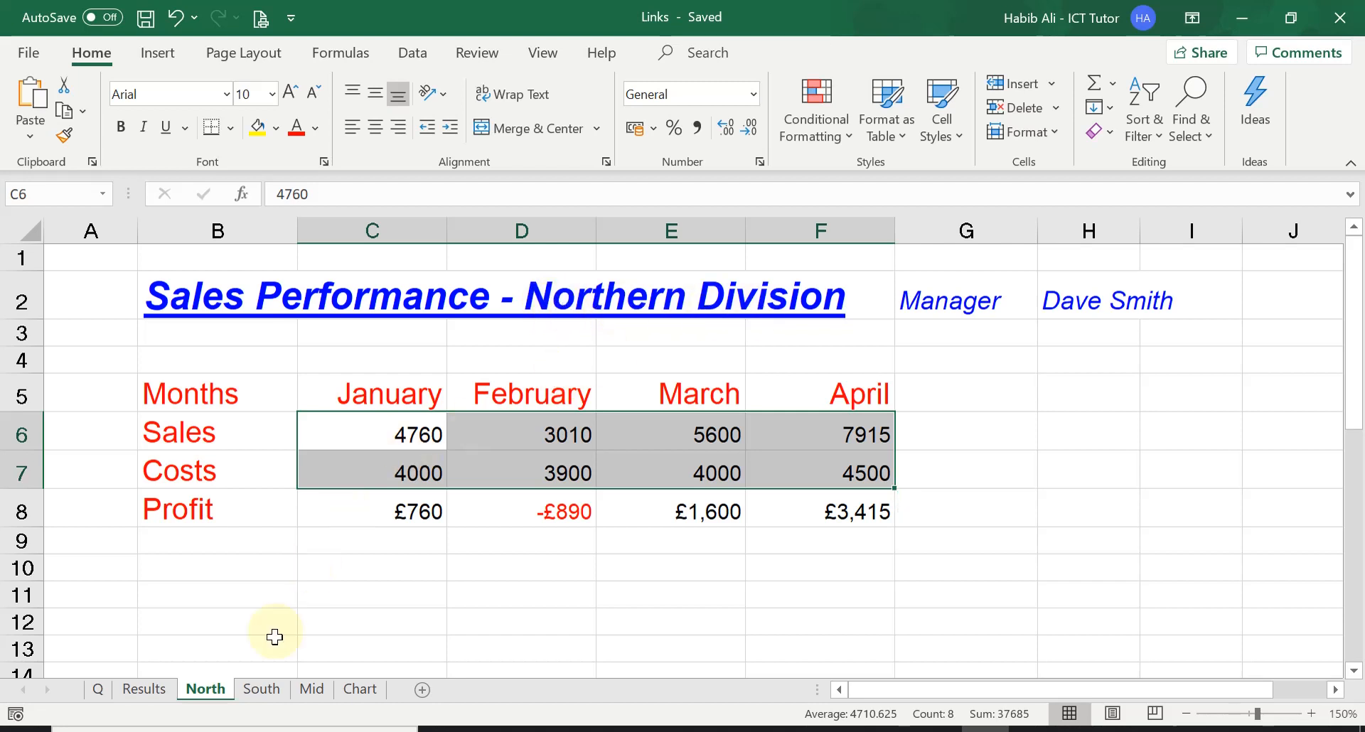
click(264, 689)
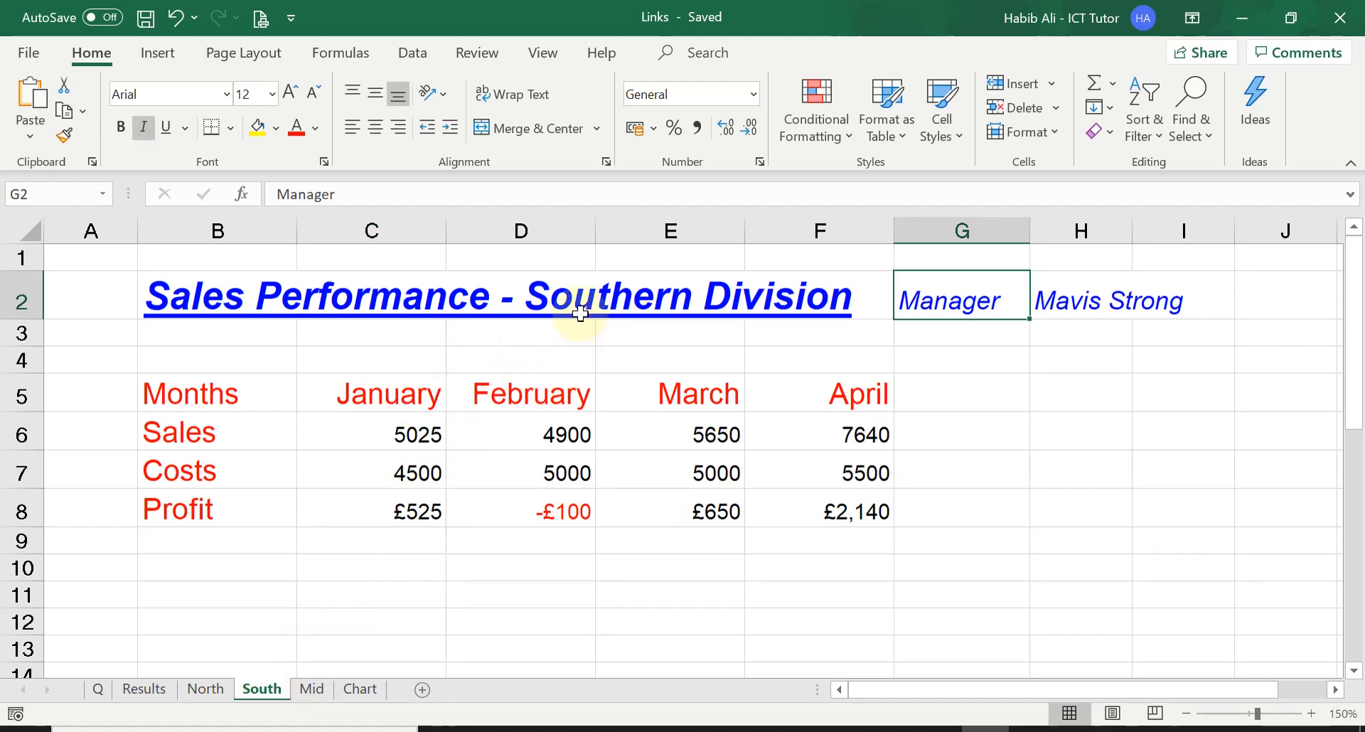
click(313, 690)
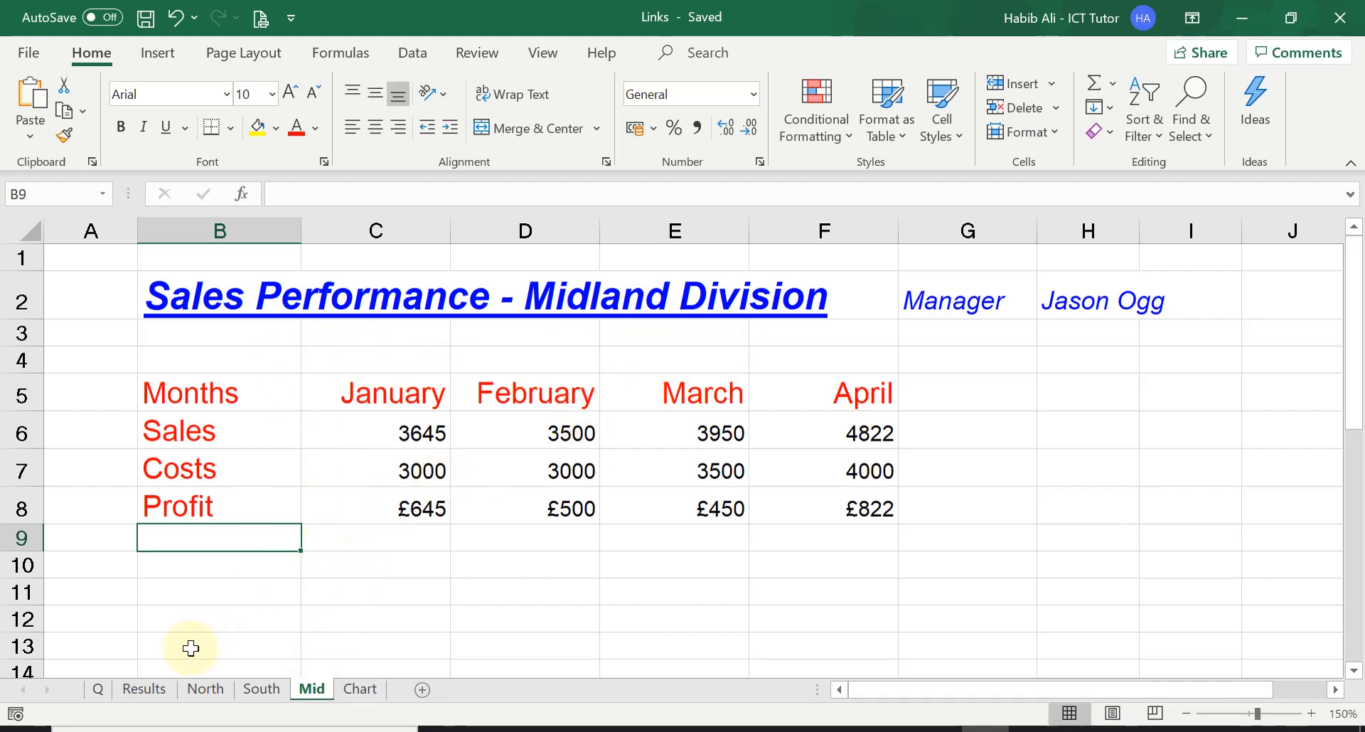
click(99, 689)
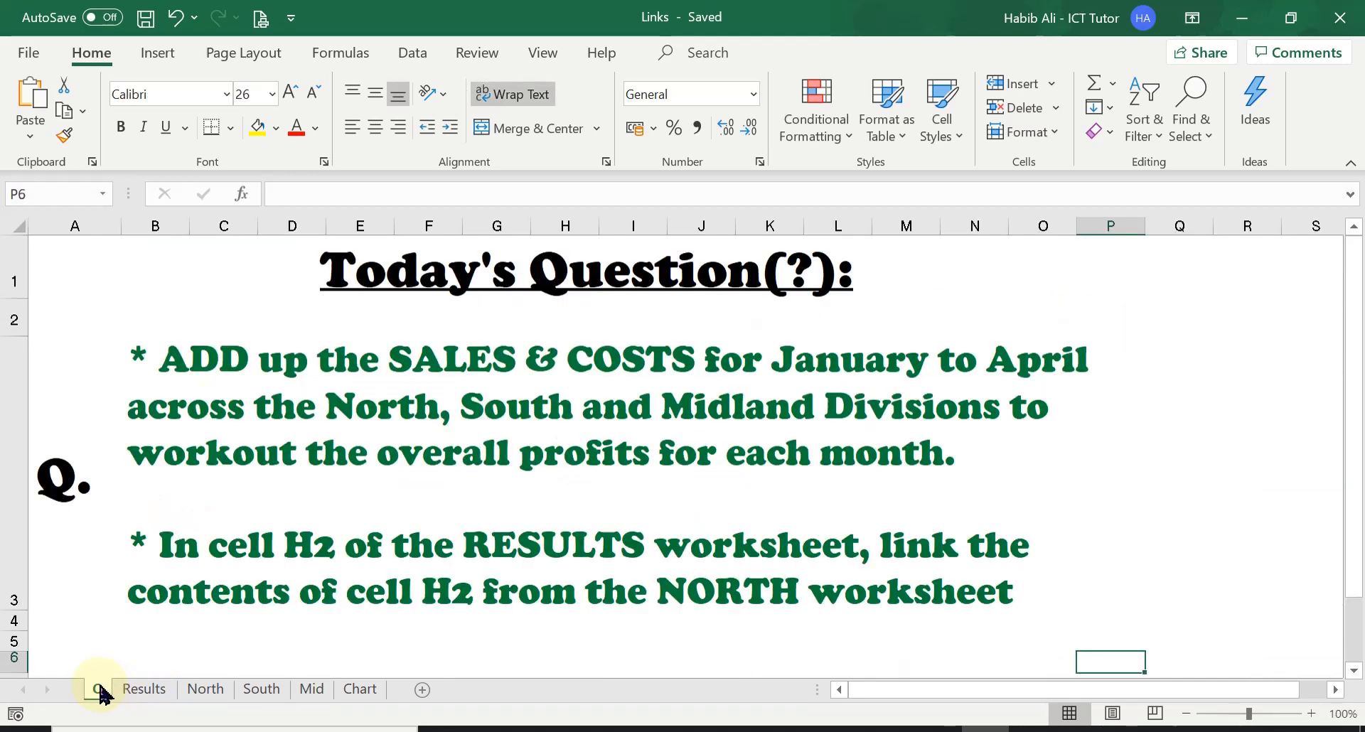
click(622, 569)
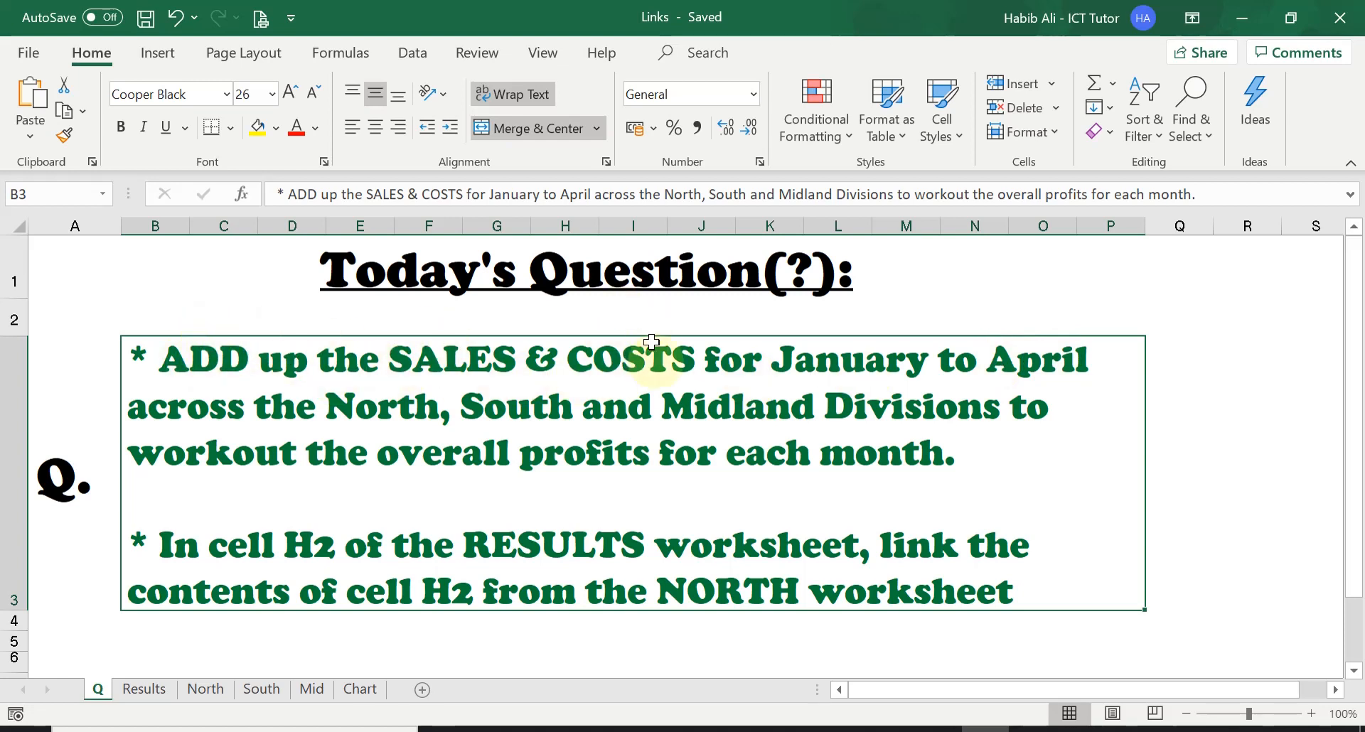
Step: Examine the January to April Sales and Costs rows on the North sheet and recheck the task on the Q sheet
click(213, 688)
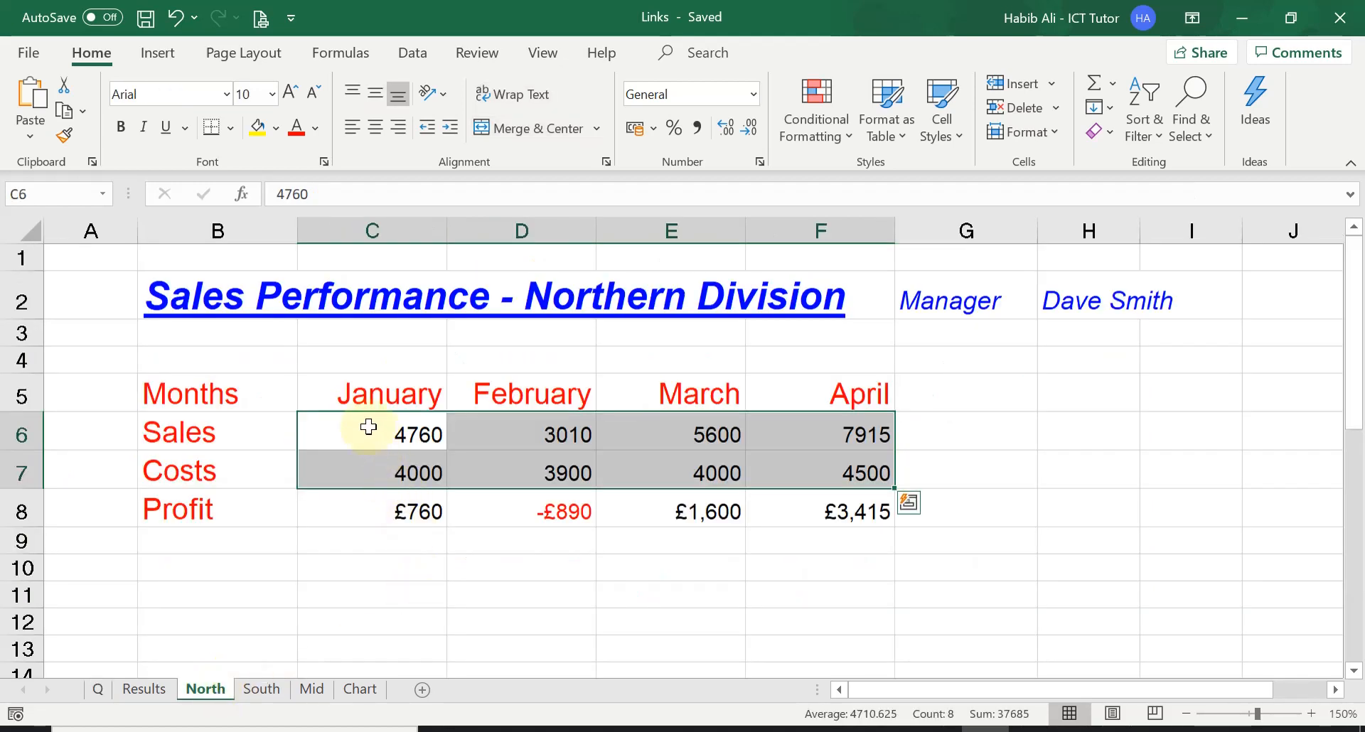
drag(340, 434, 802, 432)
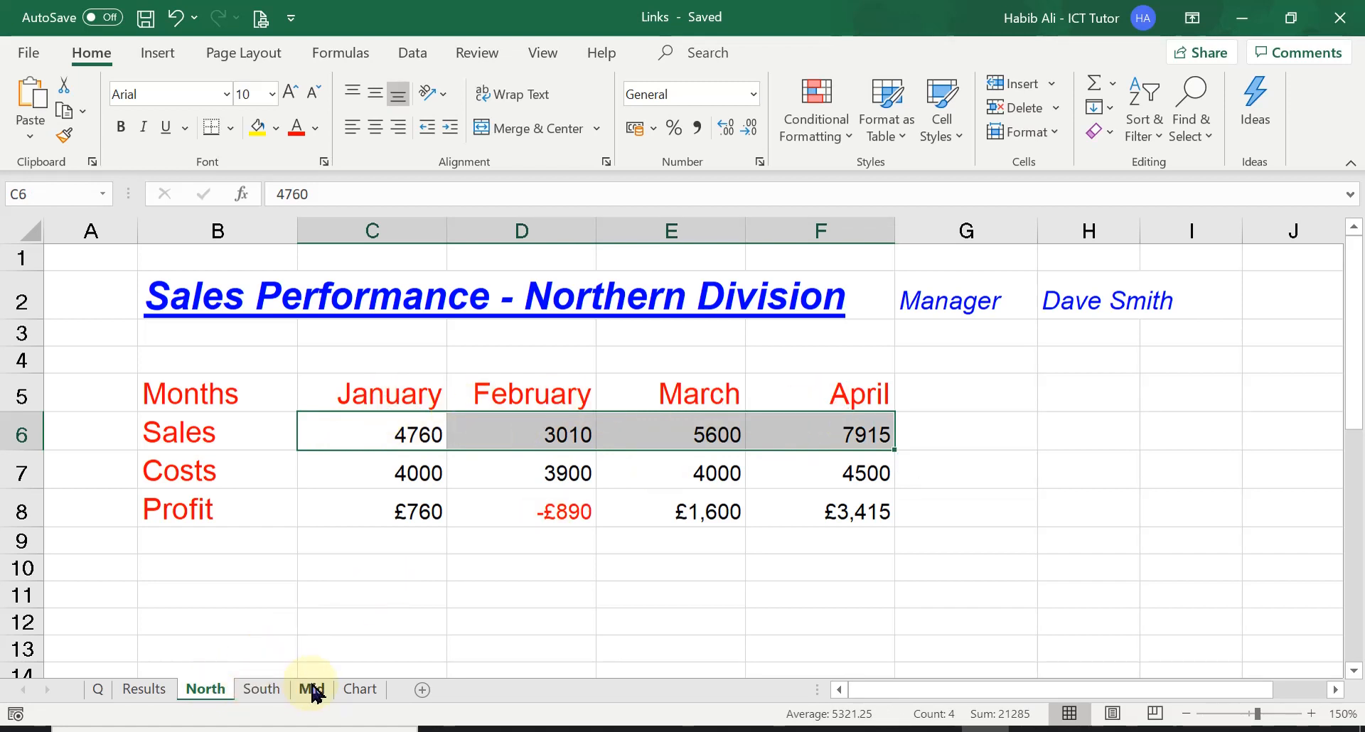
click(344, 468)
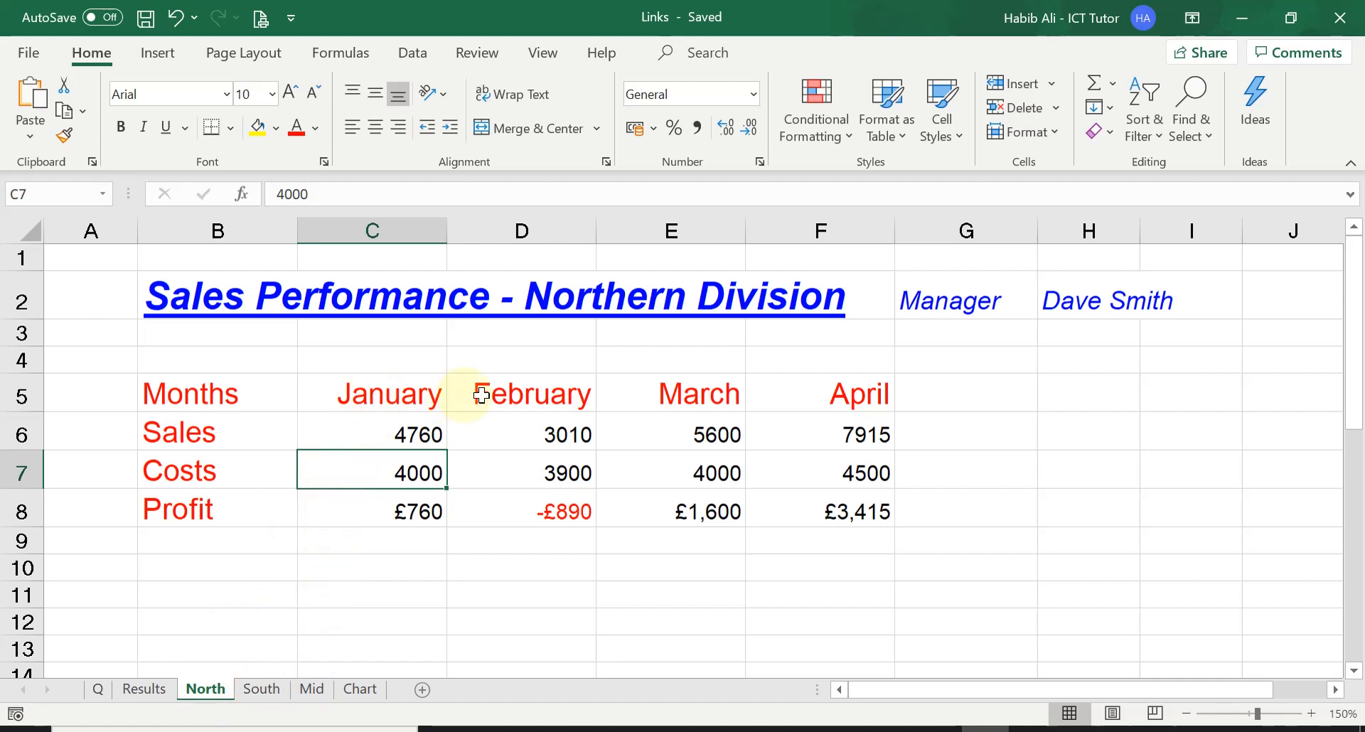
drag(390, 472, 806, 472)
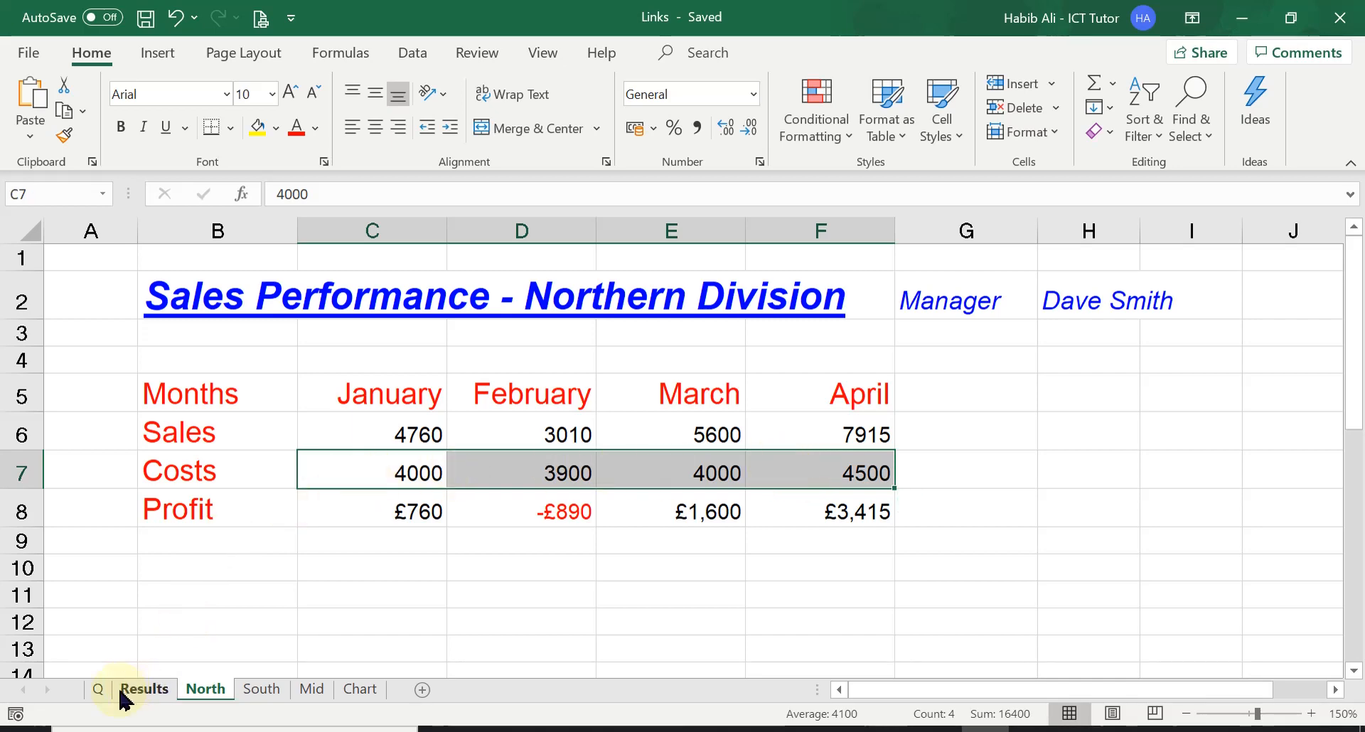
click(98, 689)
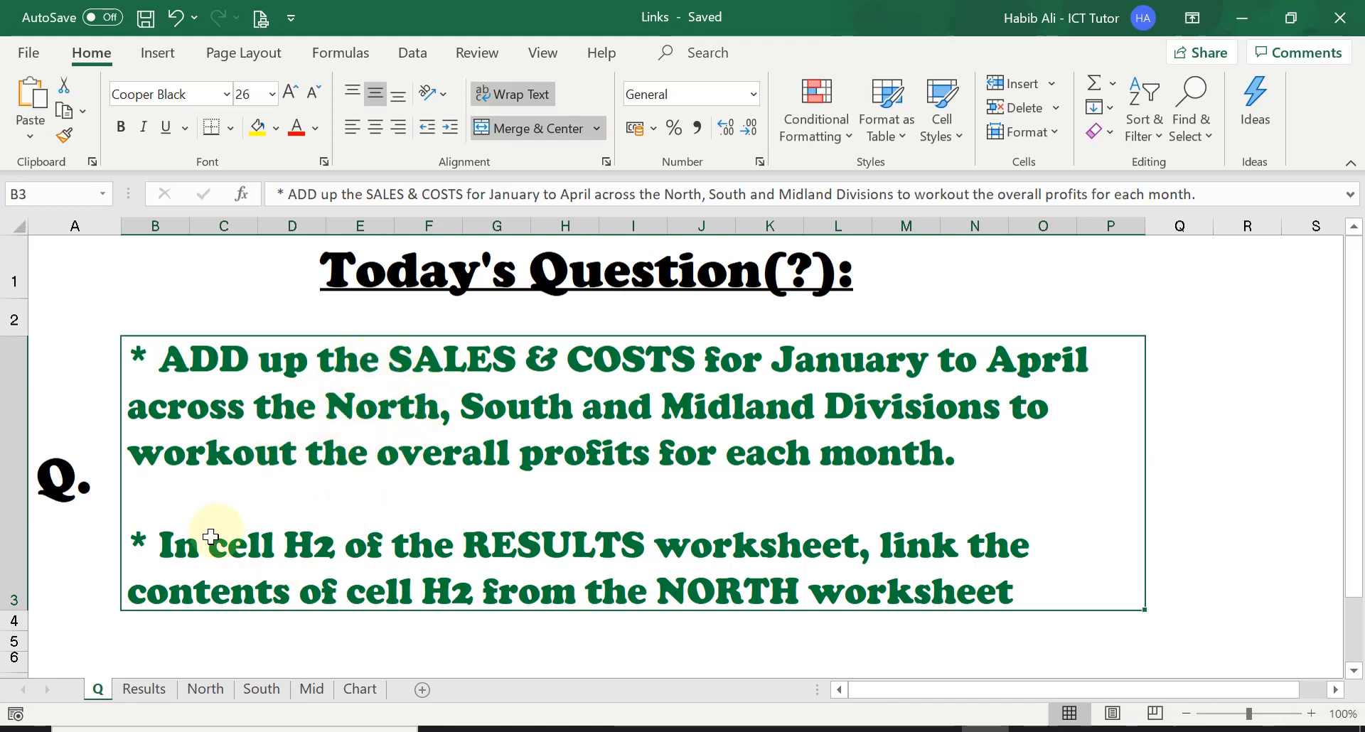
Step: Inspect the January Sales cell C6 on the Results, North, South and Mid sheets
click(145, 689)
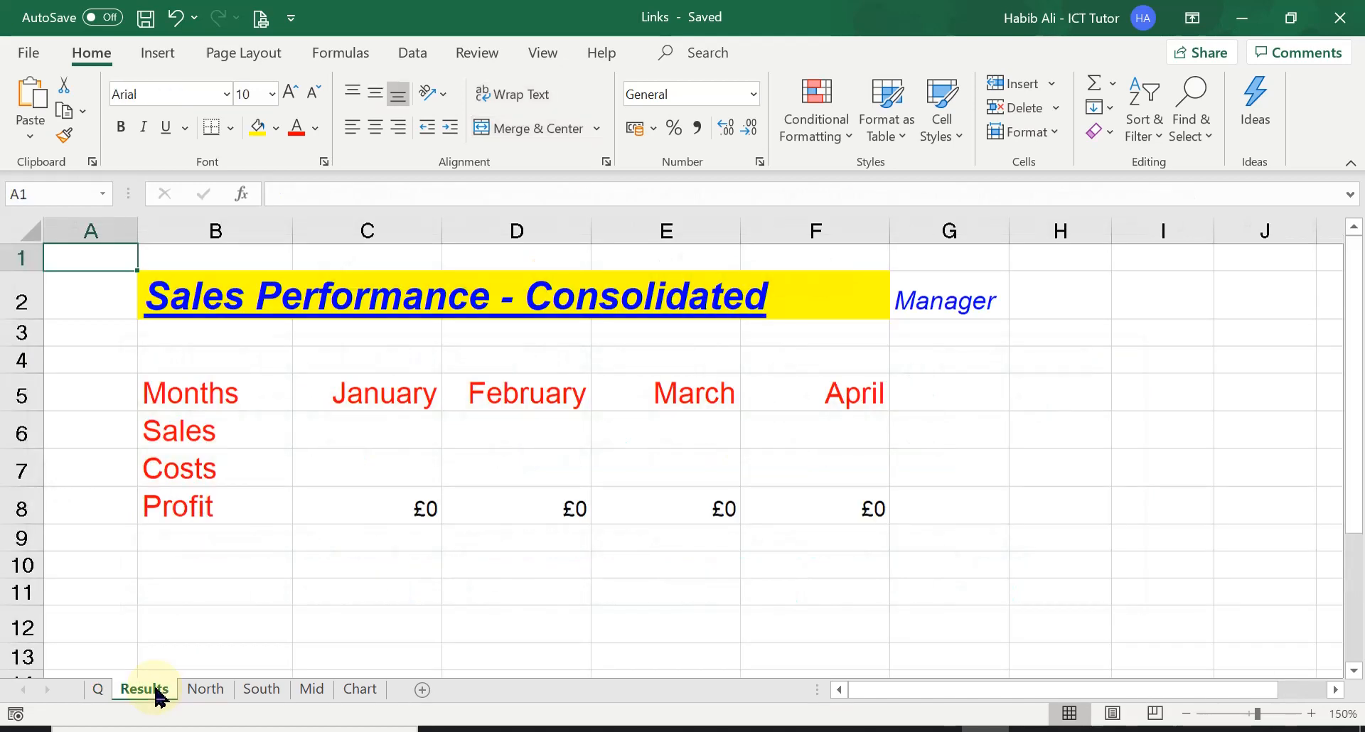
click(371, 426)
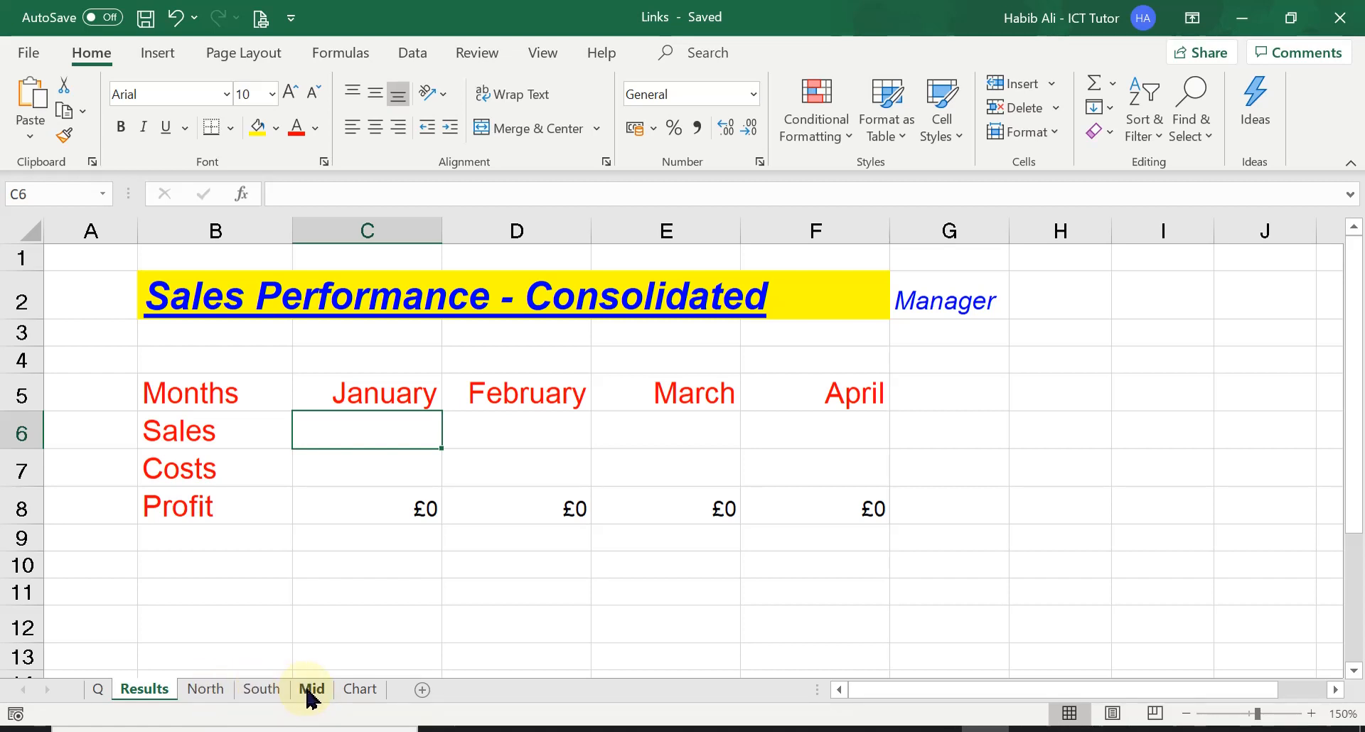
click(208, 691)
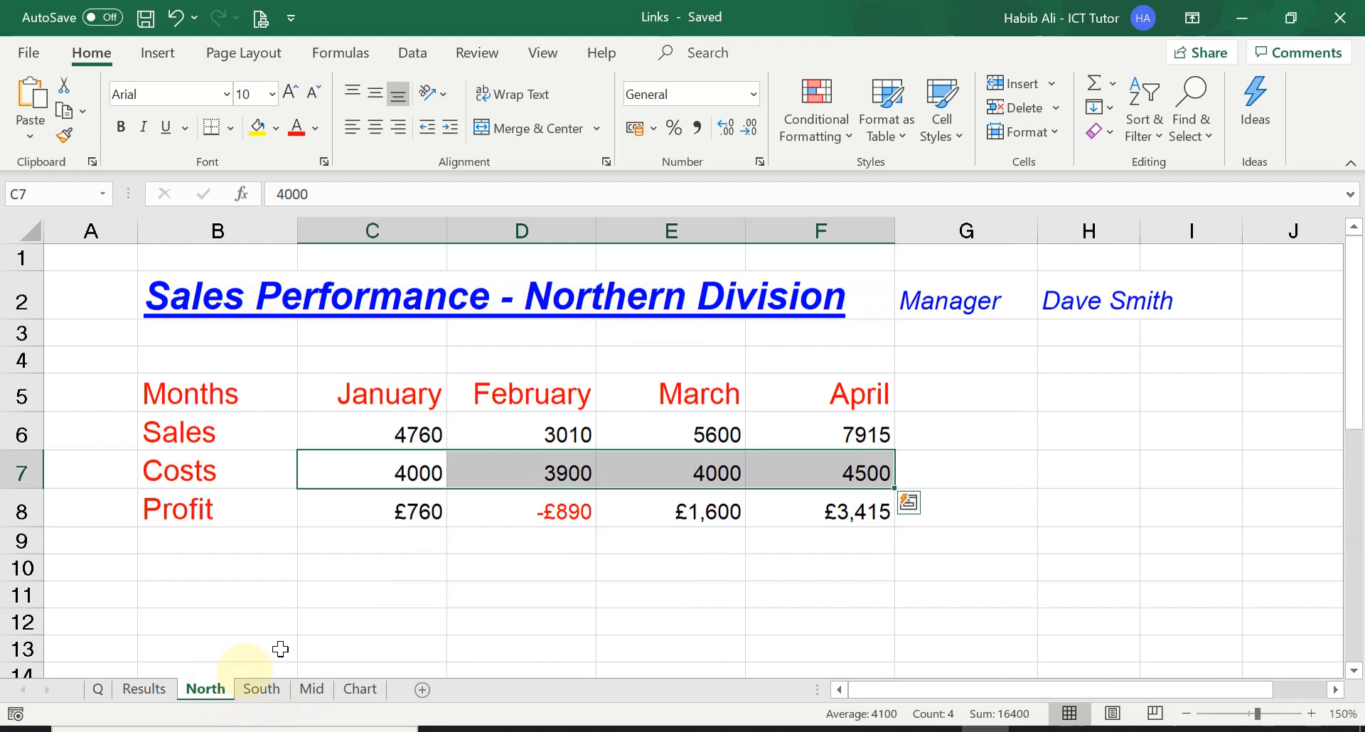
click(347, 428)
click(263, 689)
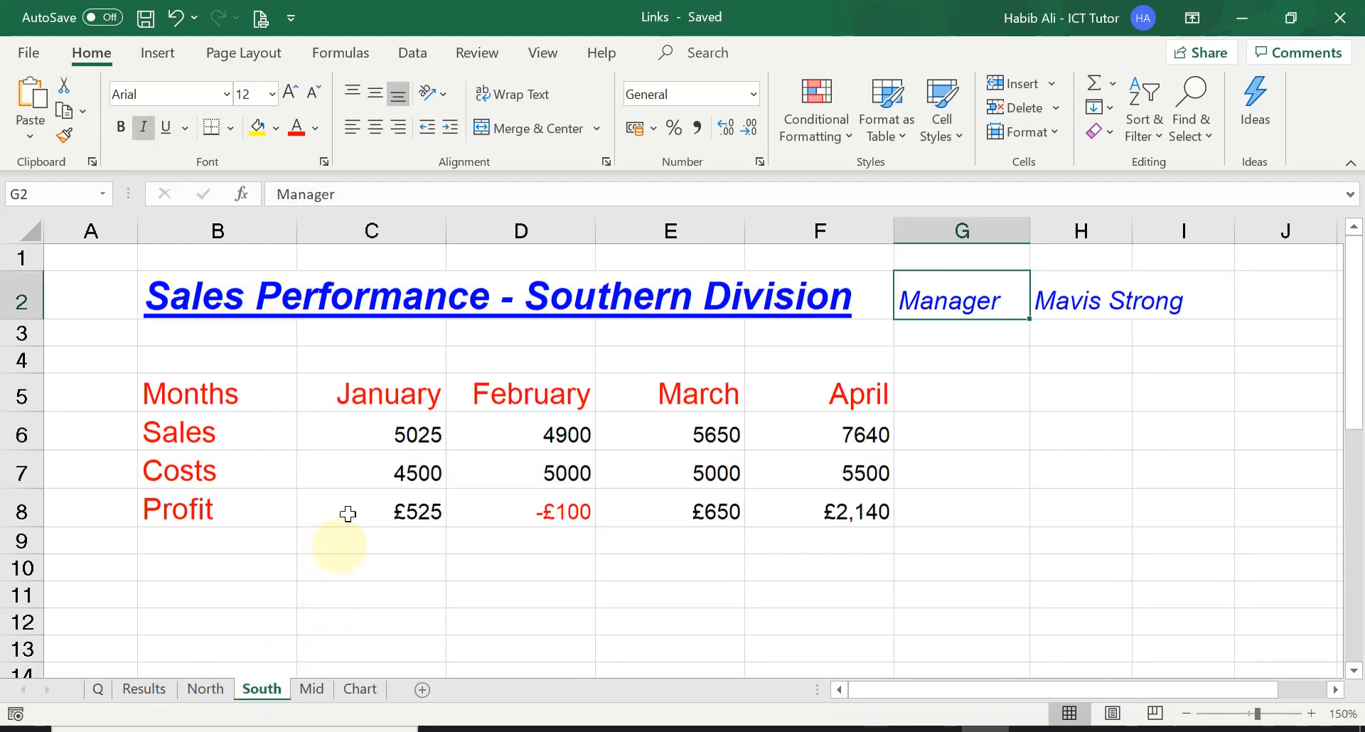
click(347, 434)
click(307, 689)
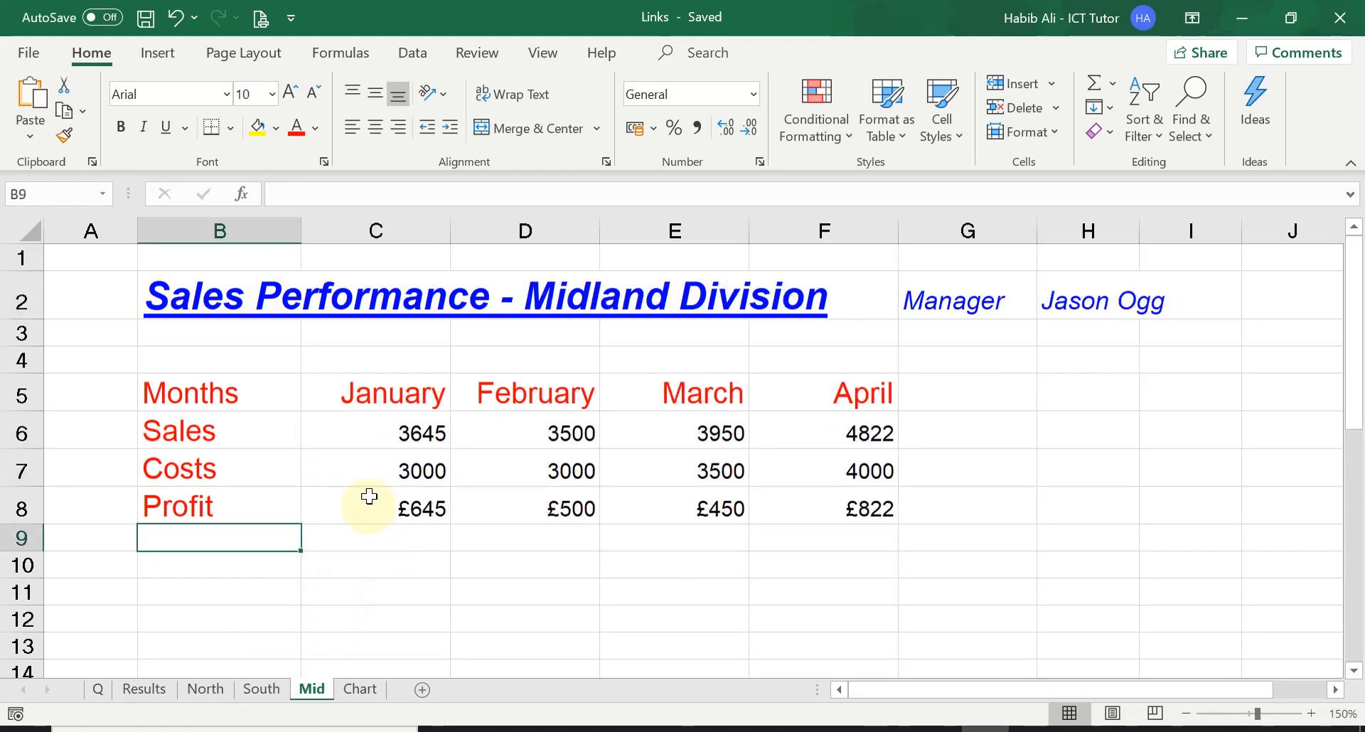
click(368, 425)
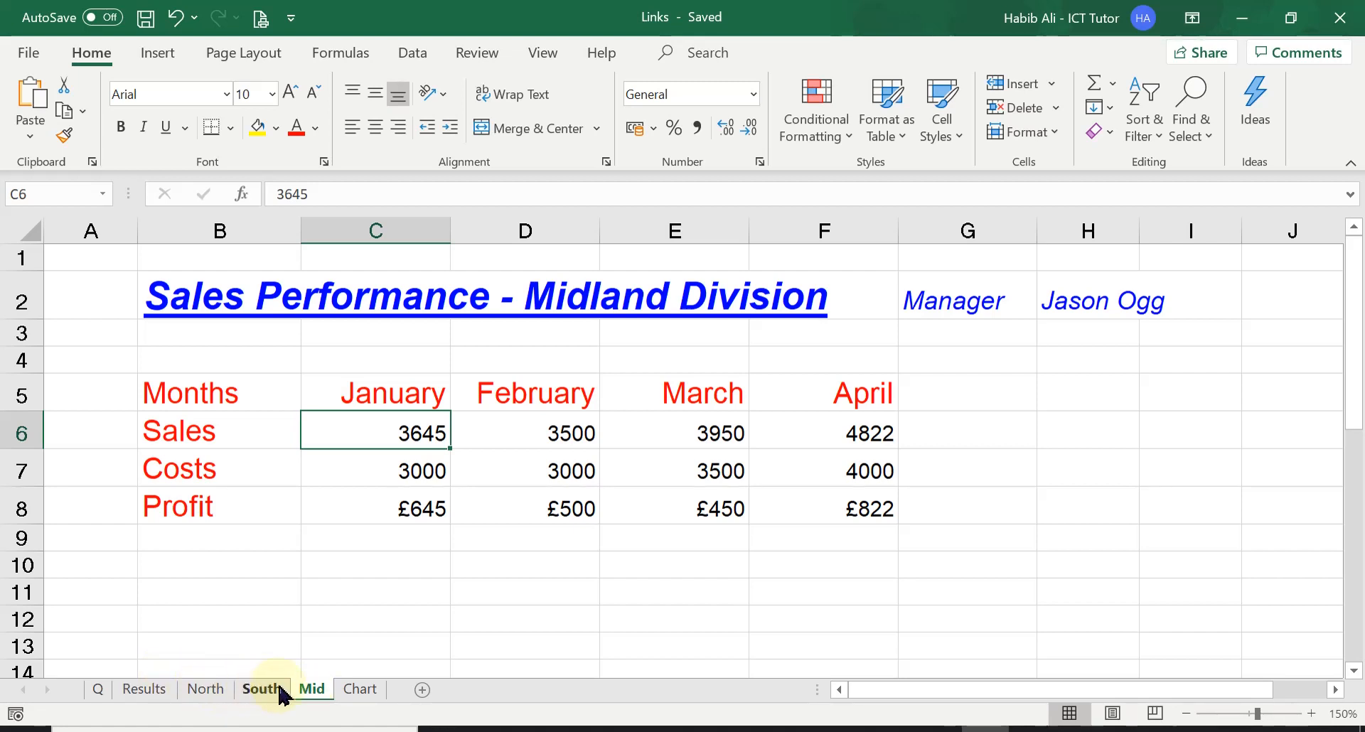
Step: Add up the three divisions' January sales in cell C6 of the Results sheet with =North!C6+South!C6+Mid!C6
click(157, 690)
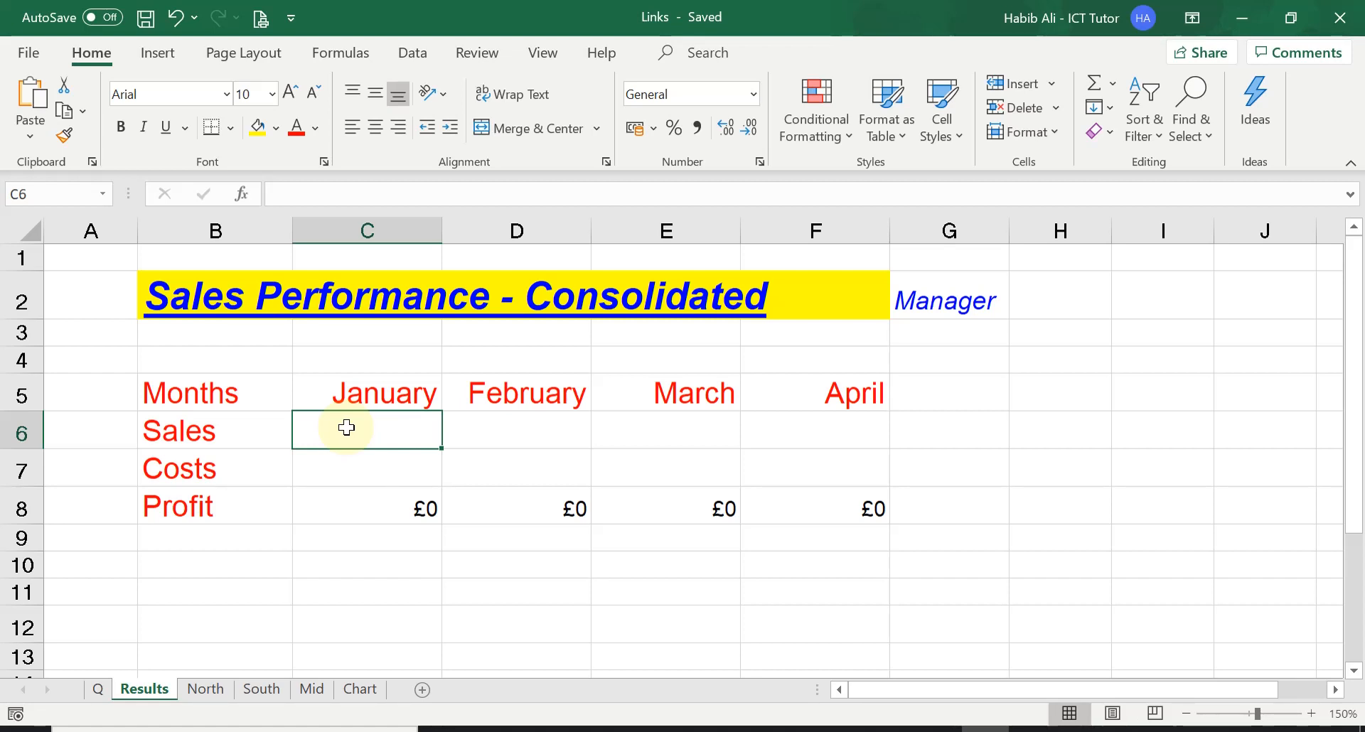
text(=)
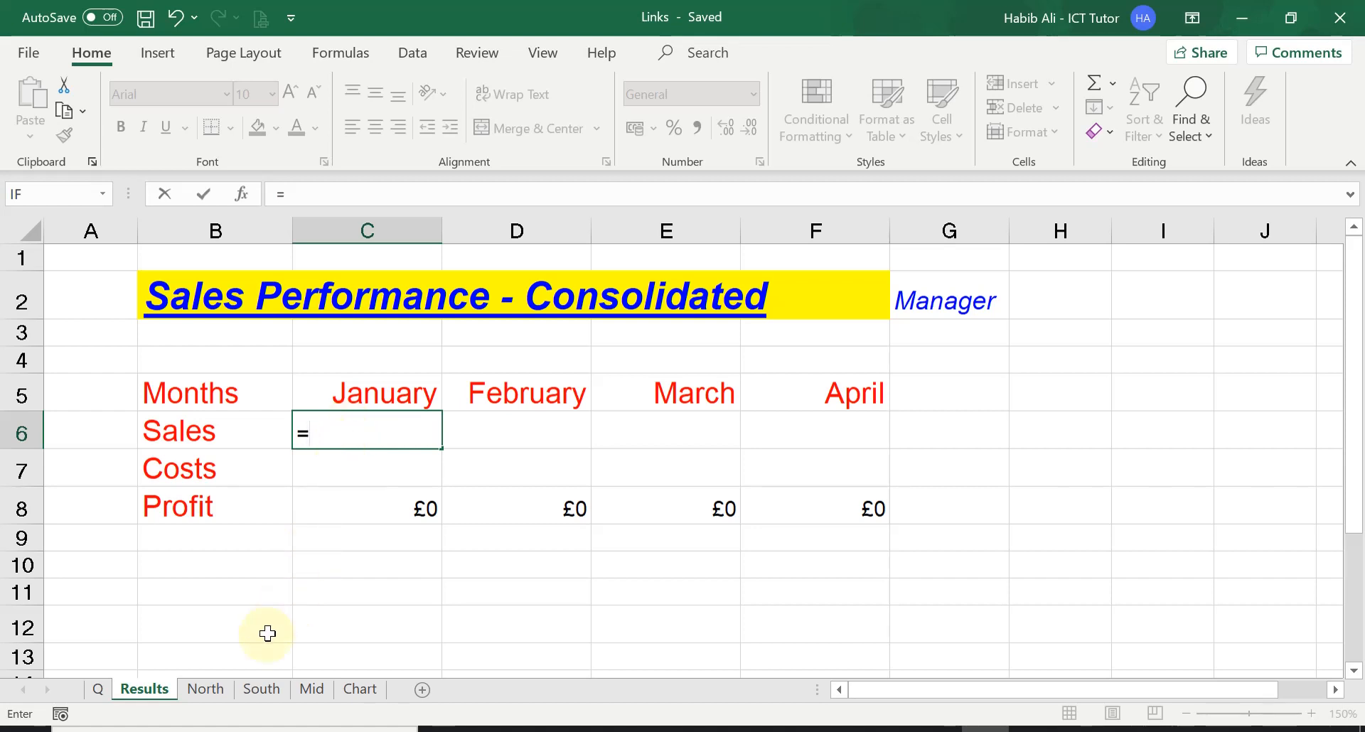
click(206, 689)
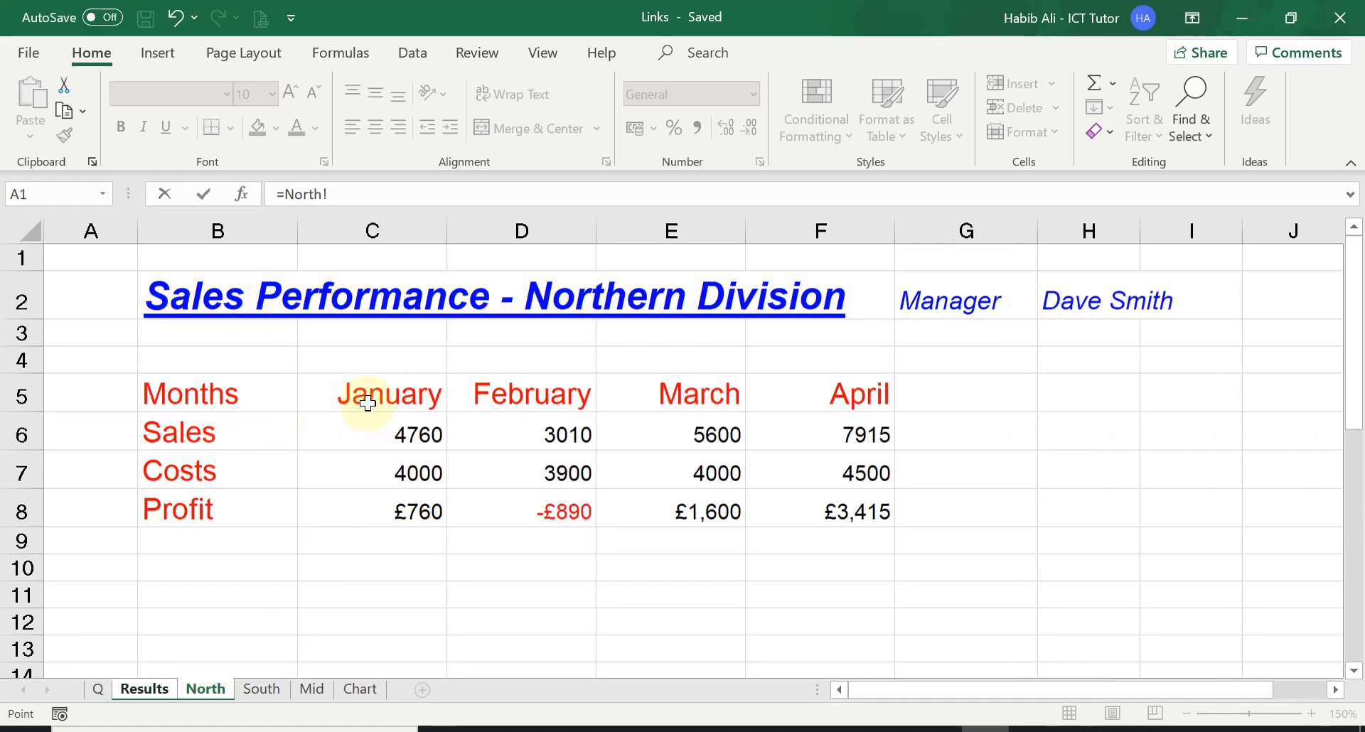
click(367, 431)
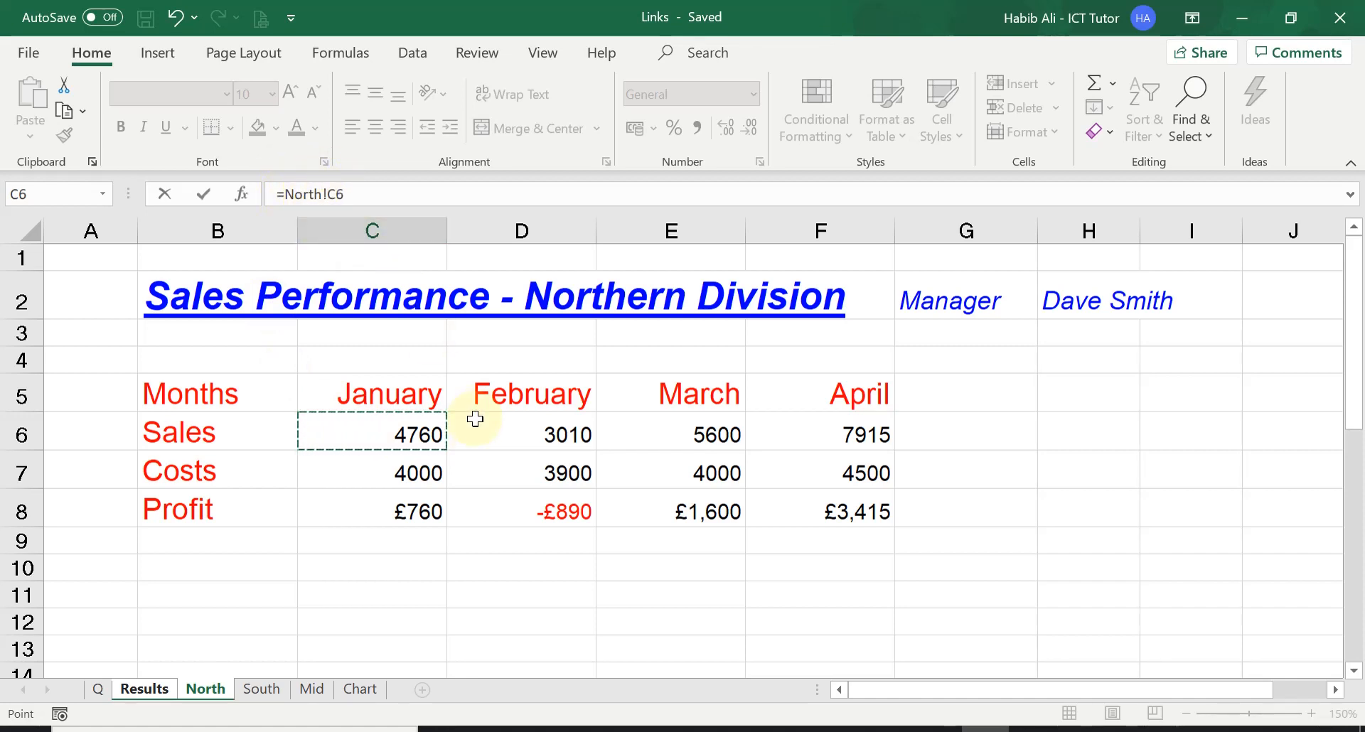
text(+)
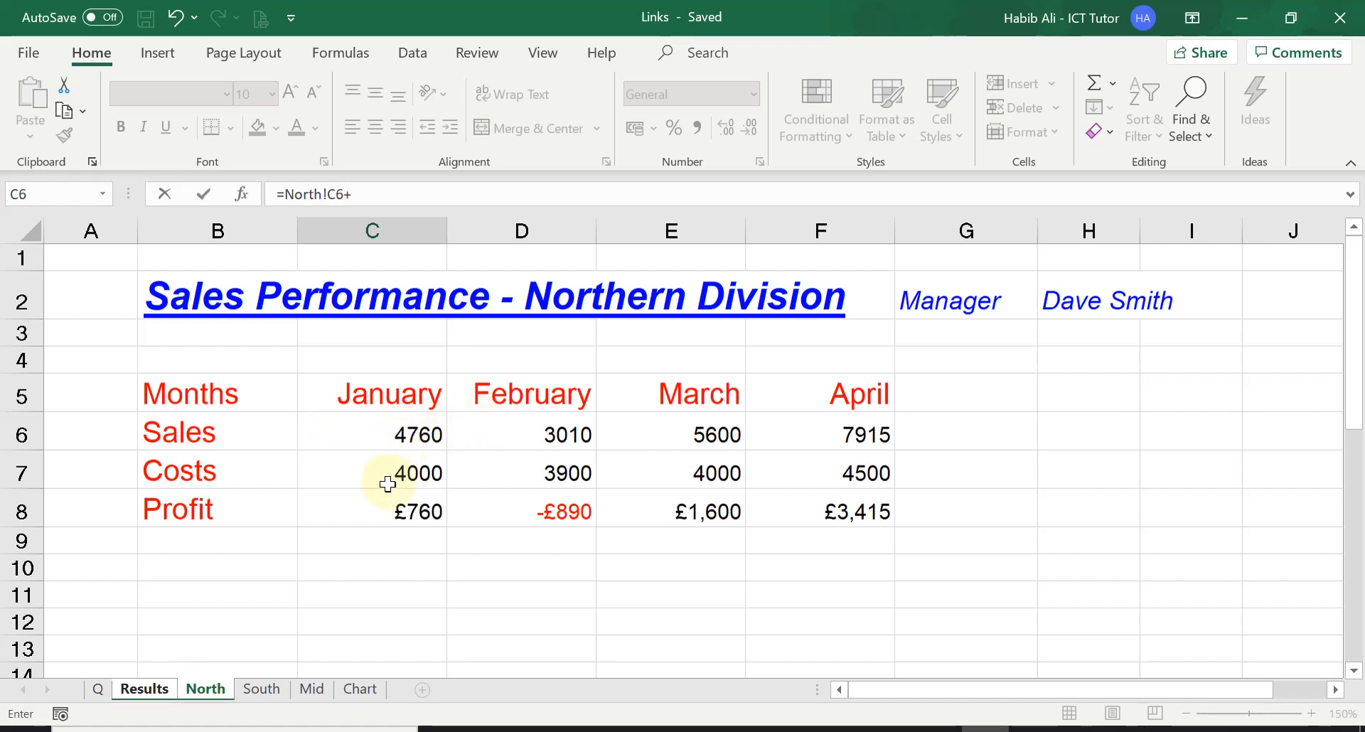
click(262, 689)
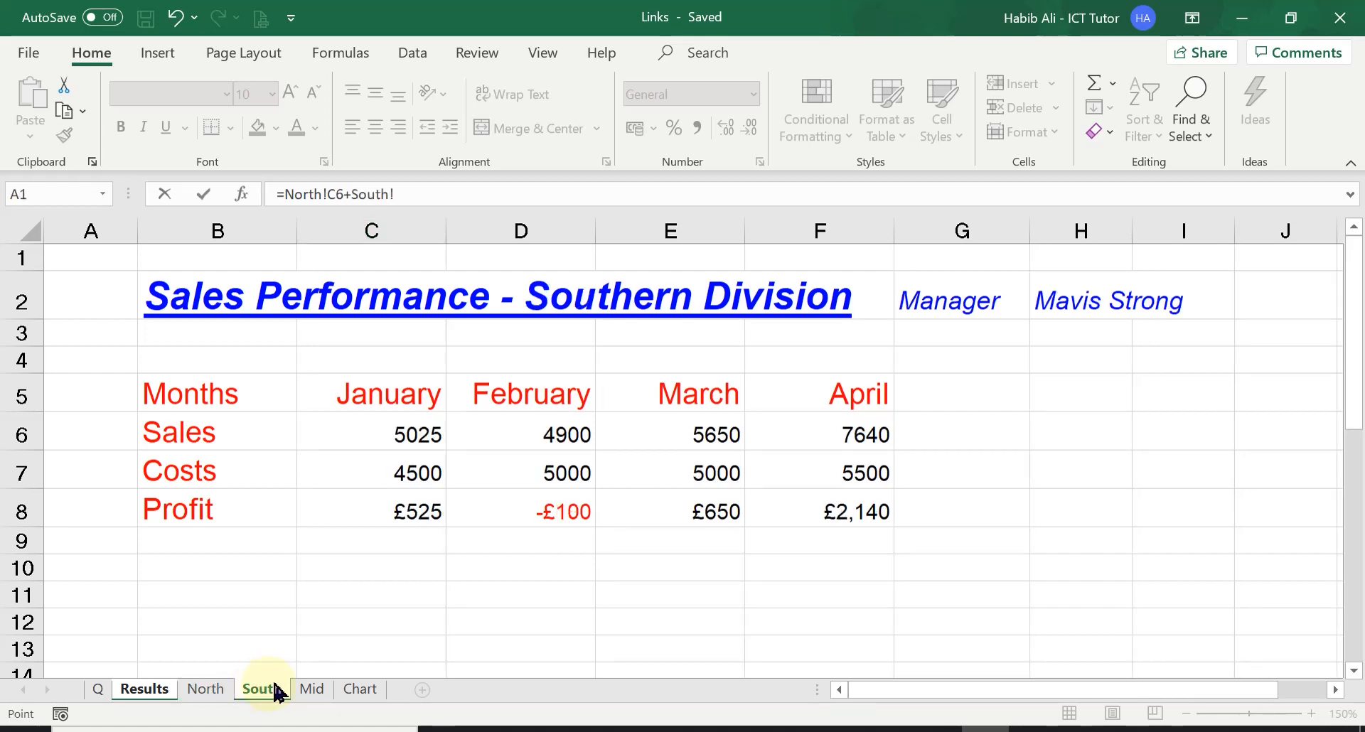
click(390, 432)
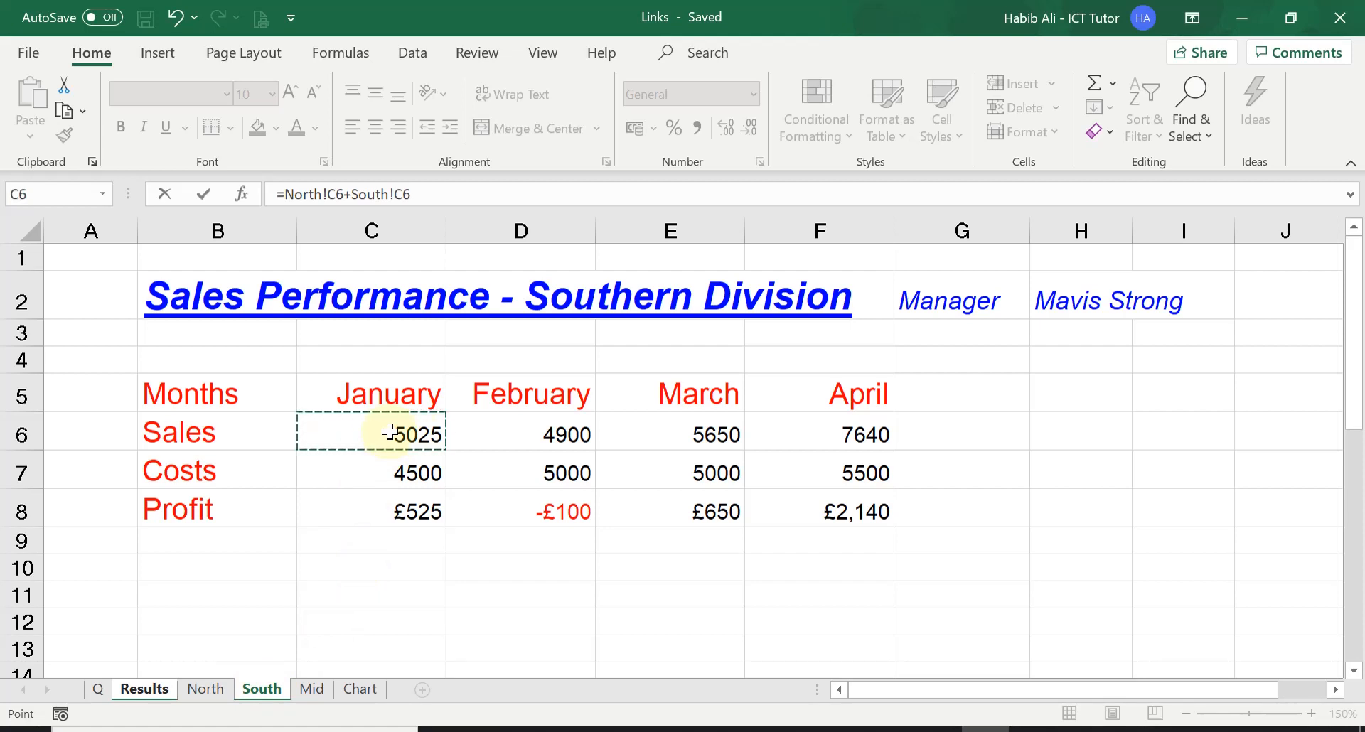
text(+)
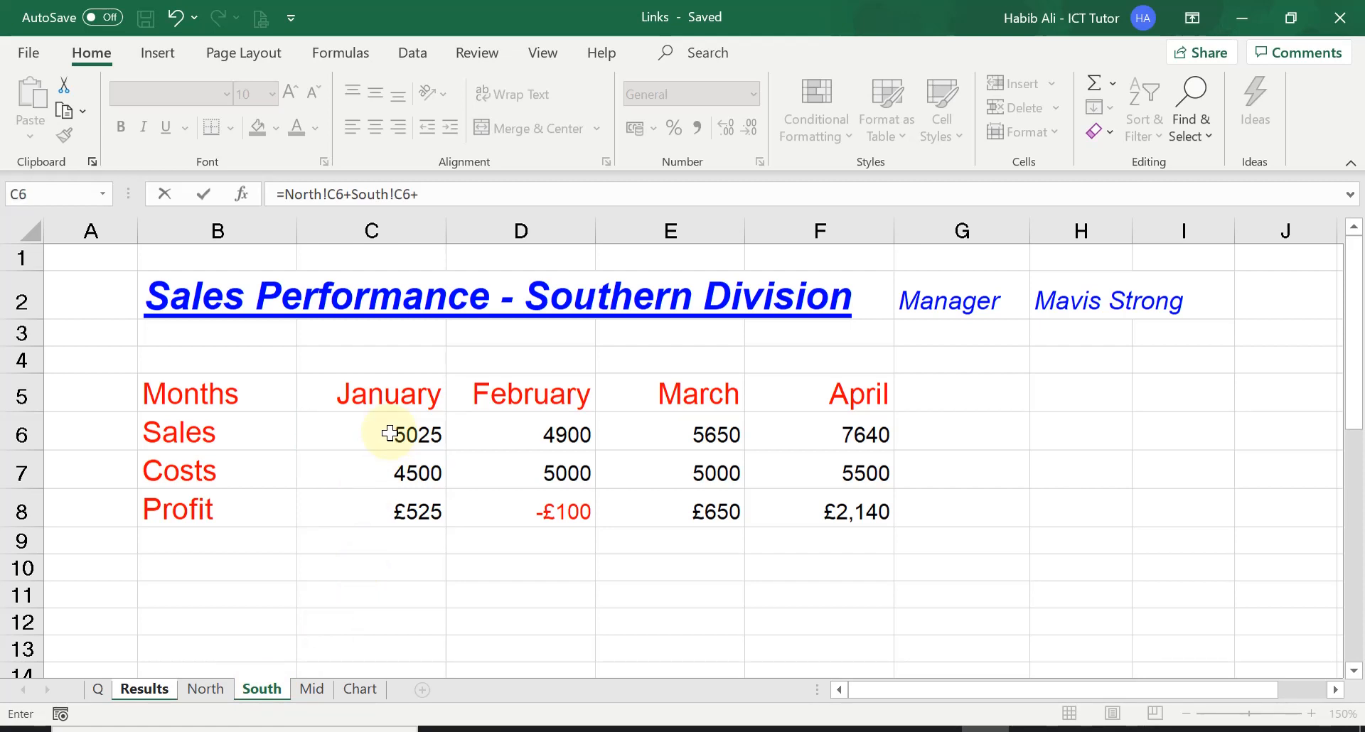
click(313, 693)
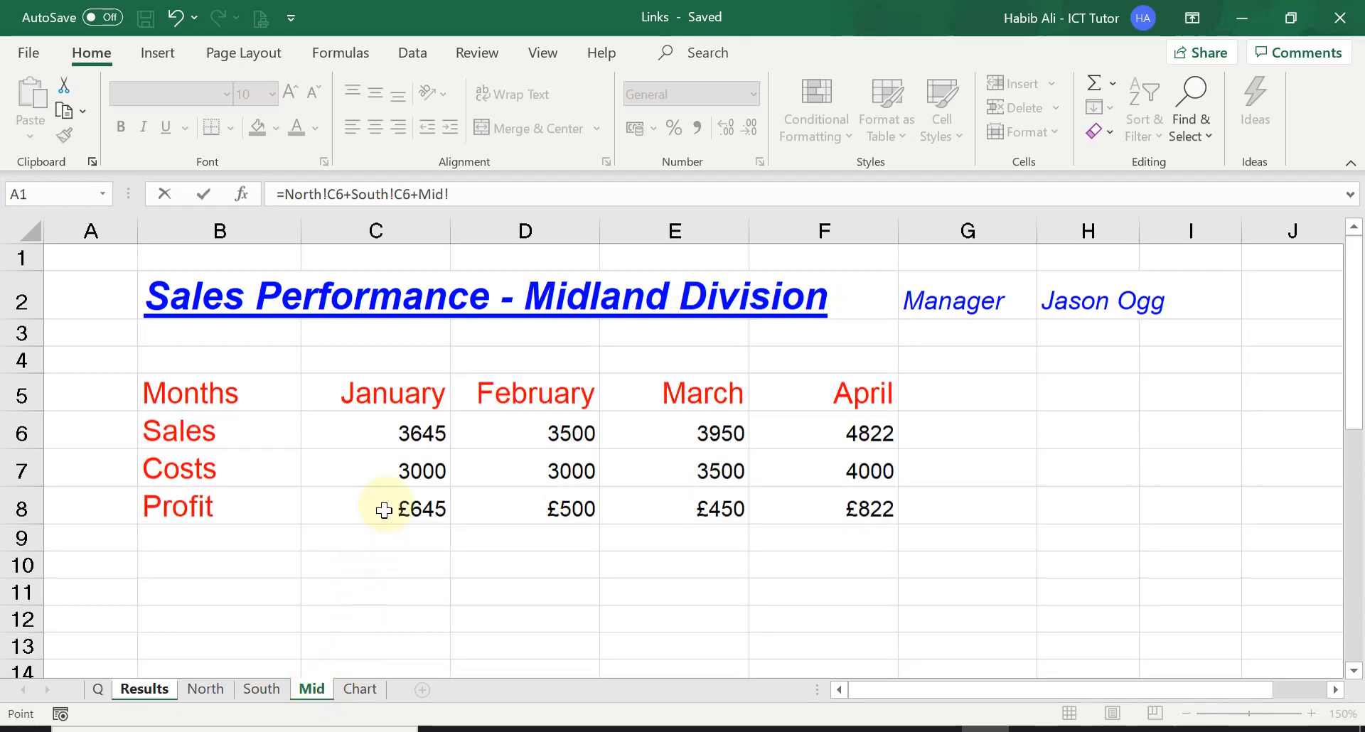
click(382, 429)
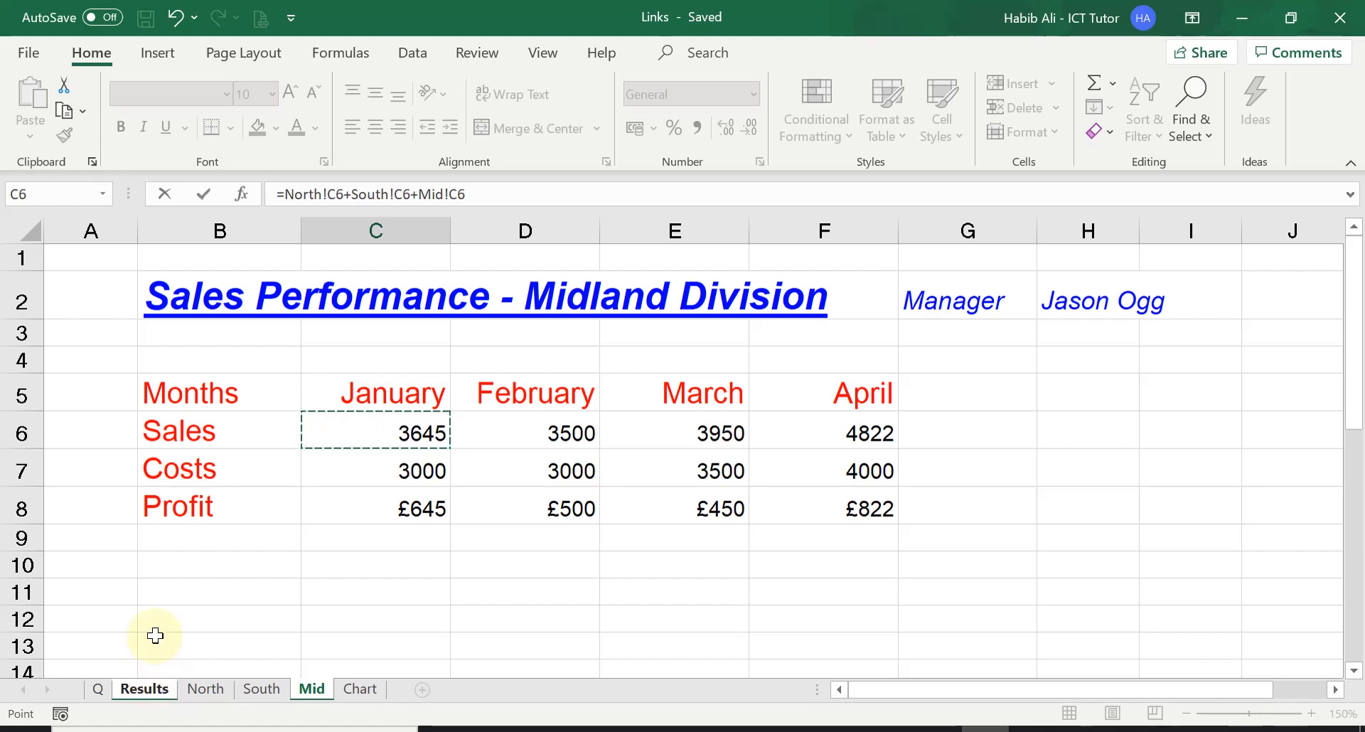
key(Return)
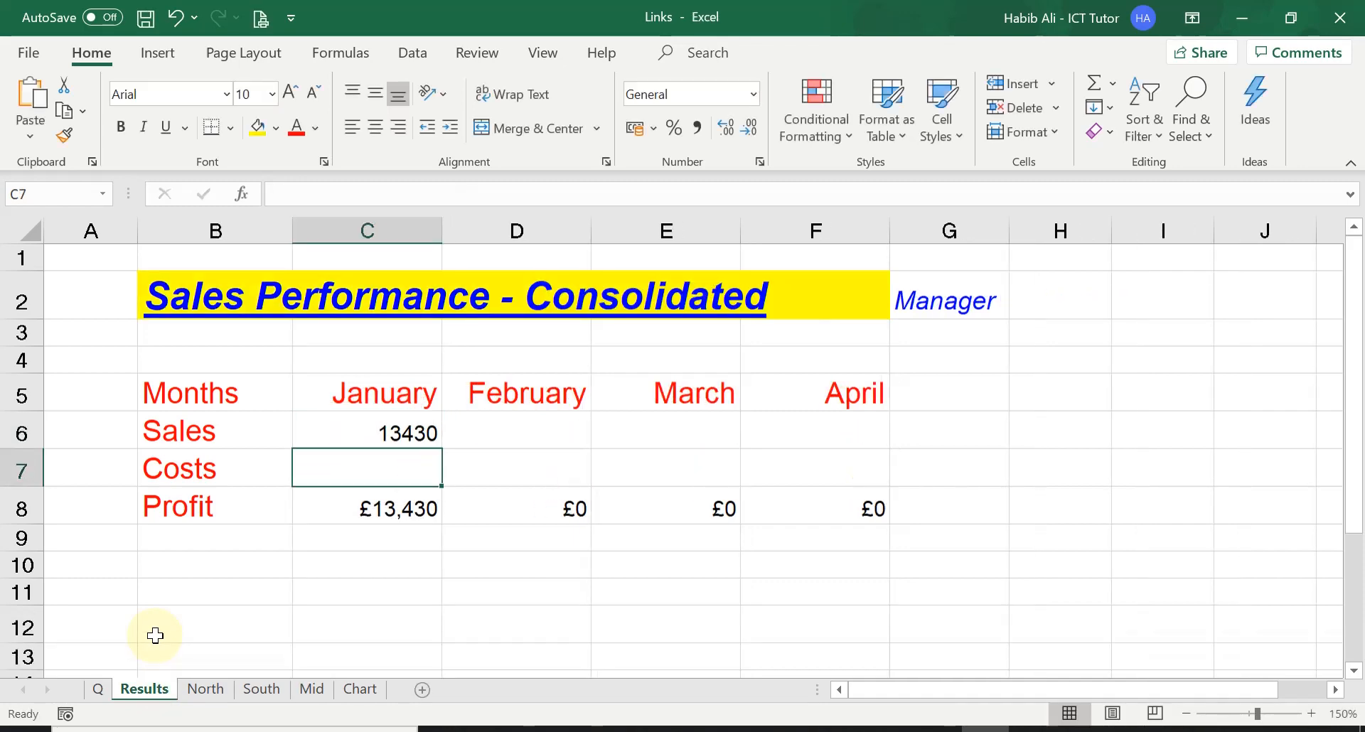
key(ctrl+Home)
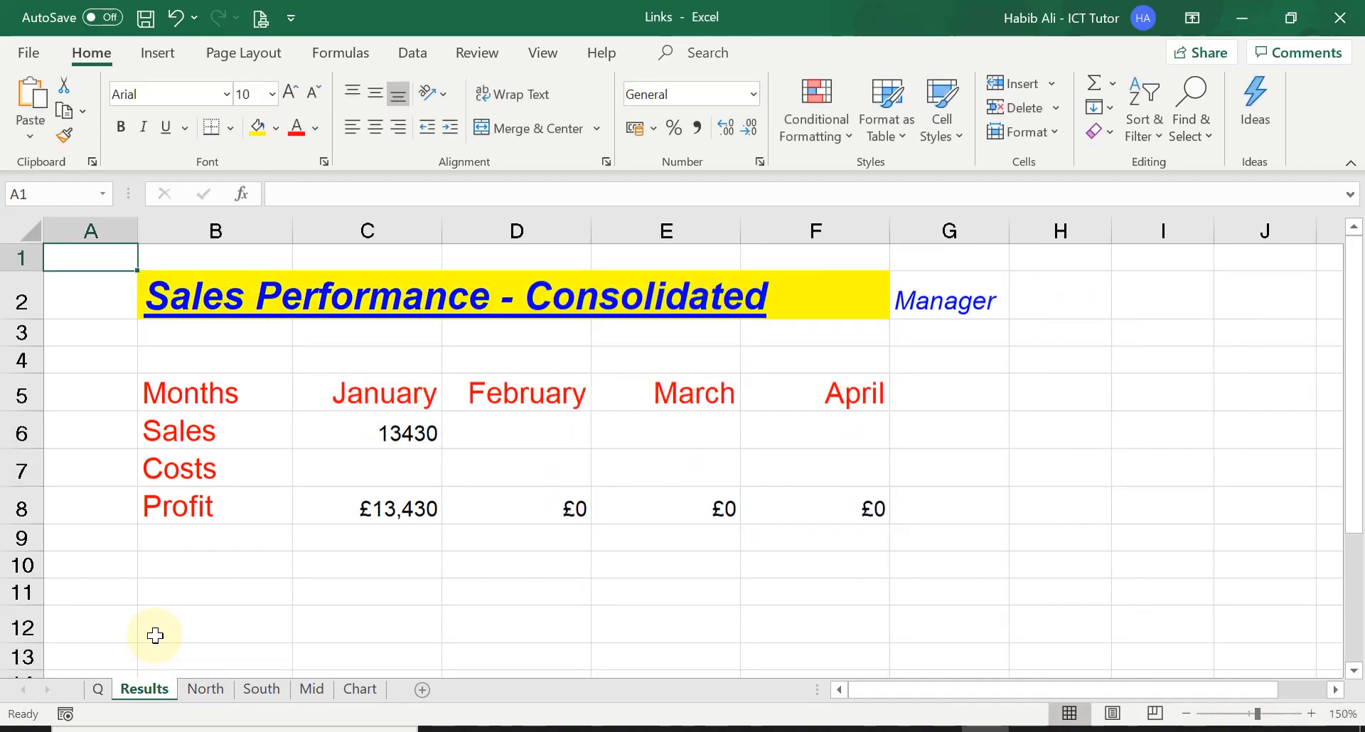
Step: Examine the January Sales formula in Results, its source cell C6 on North, and the empty February and March Sales cells
click(396, 430)
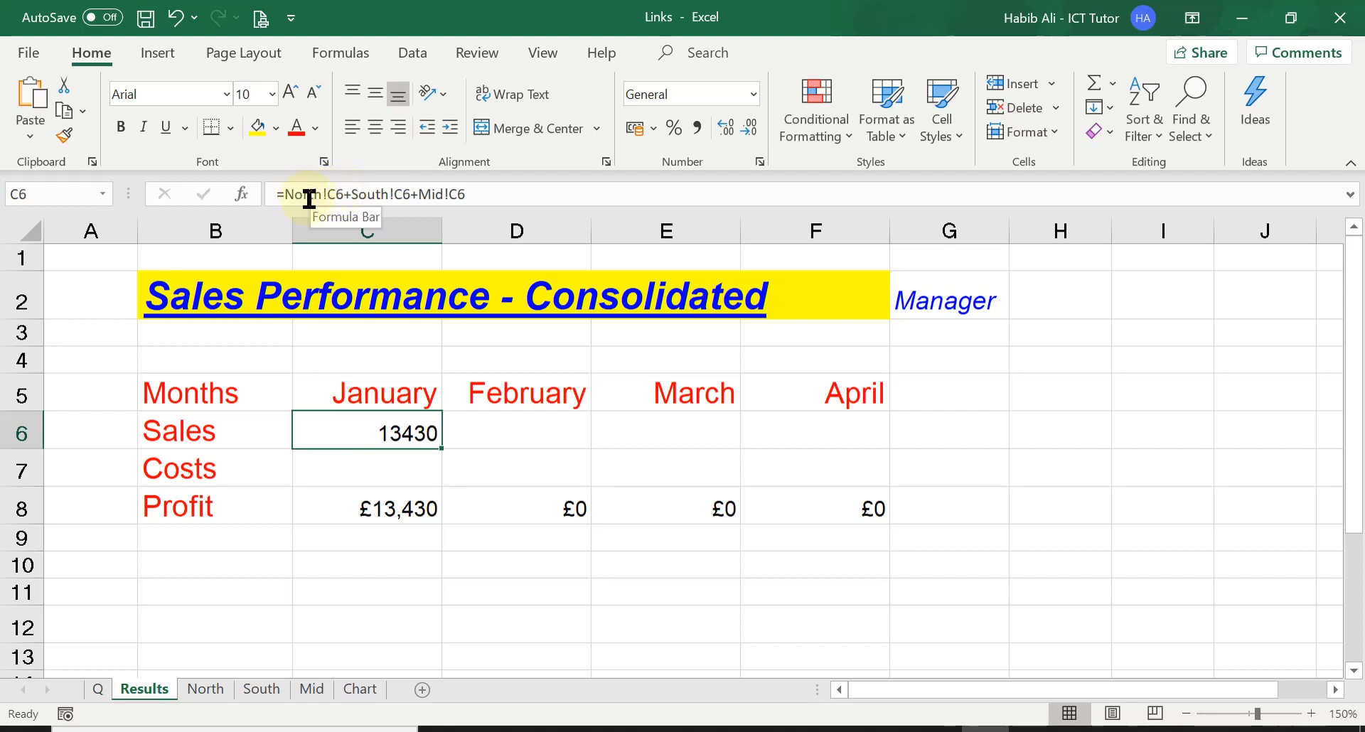
click(206, 689)
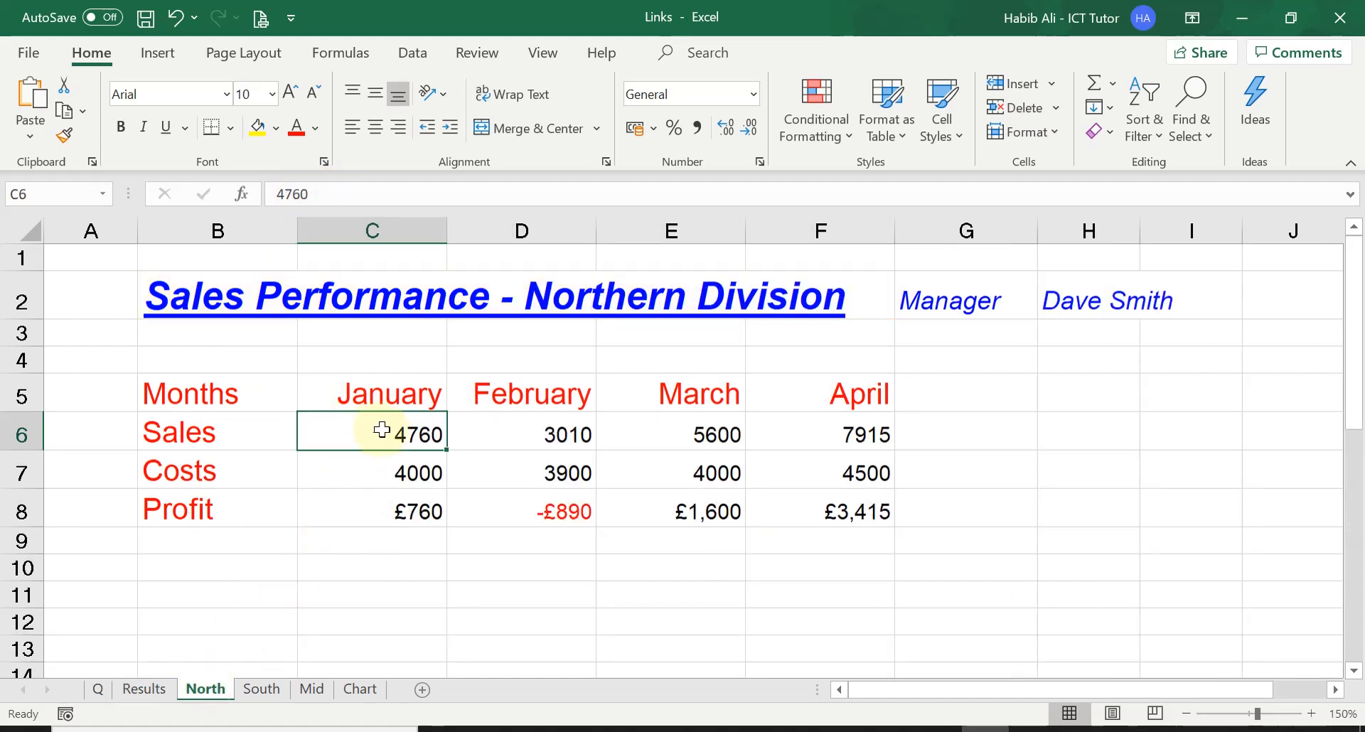
click(158, 691)
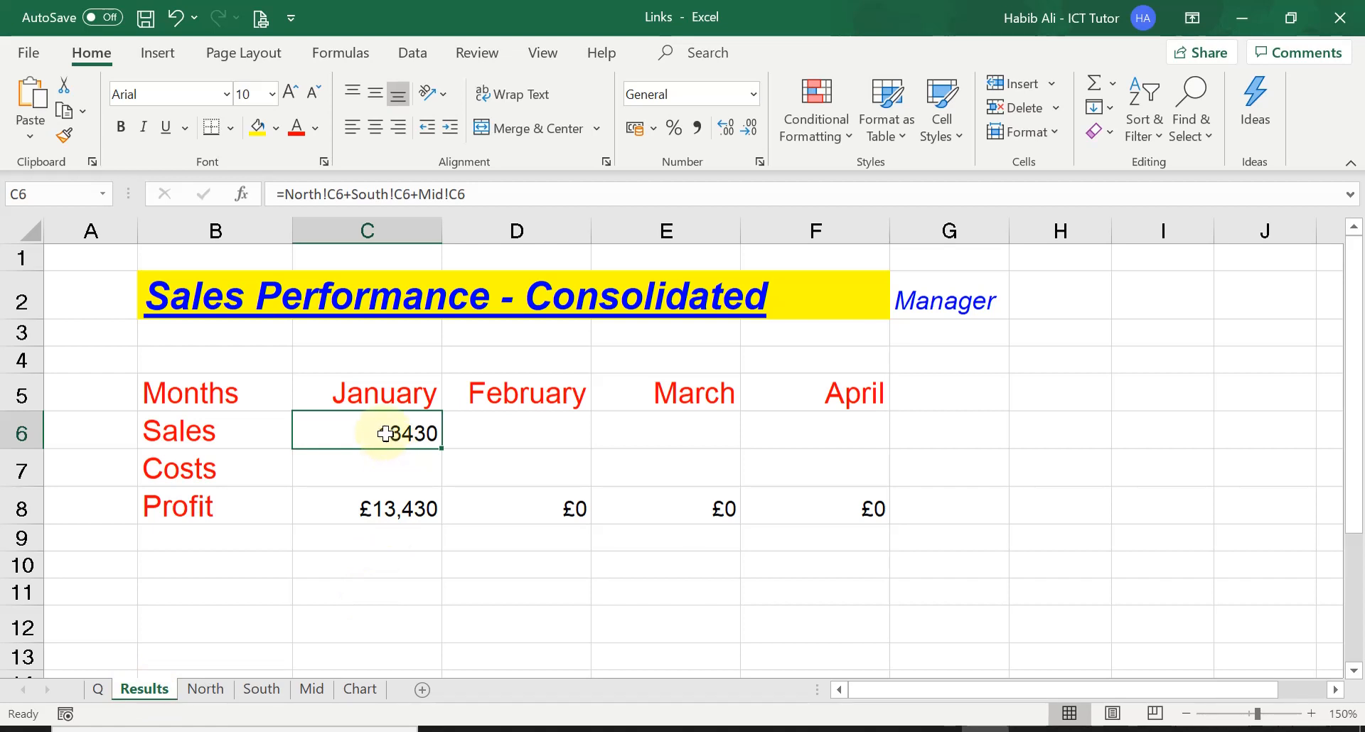
click(516, 429)
click(655, 430)
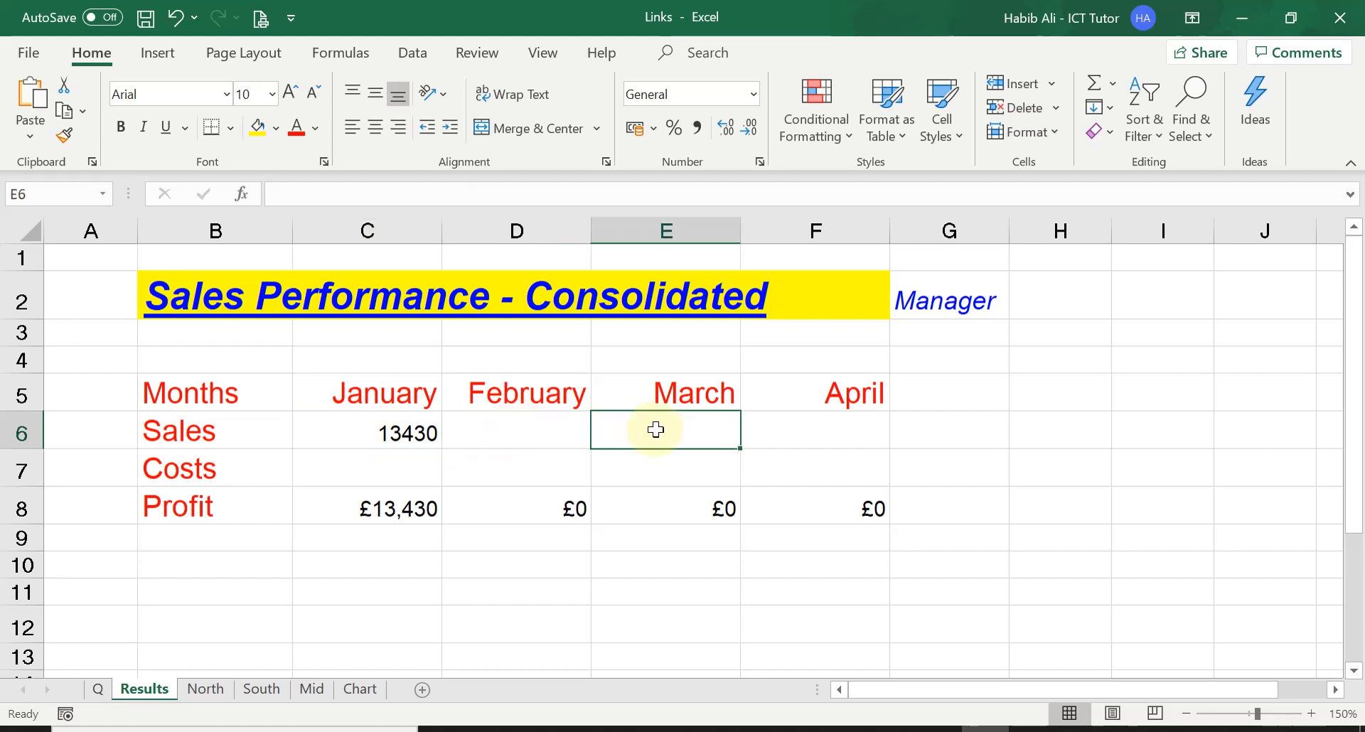
click(533, 427)
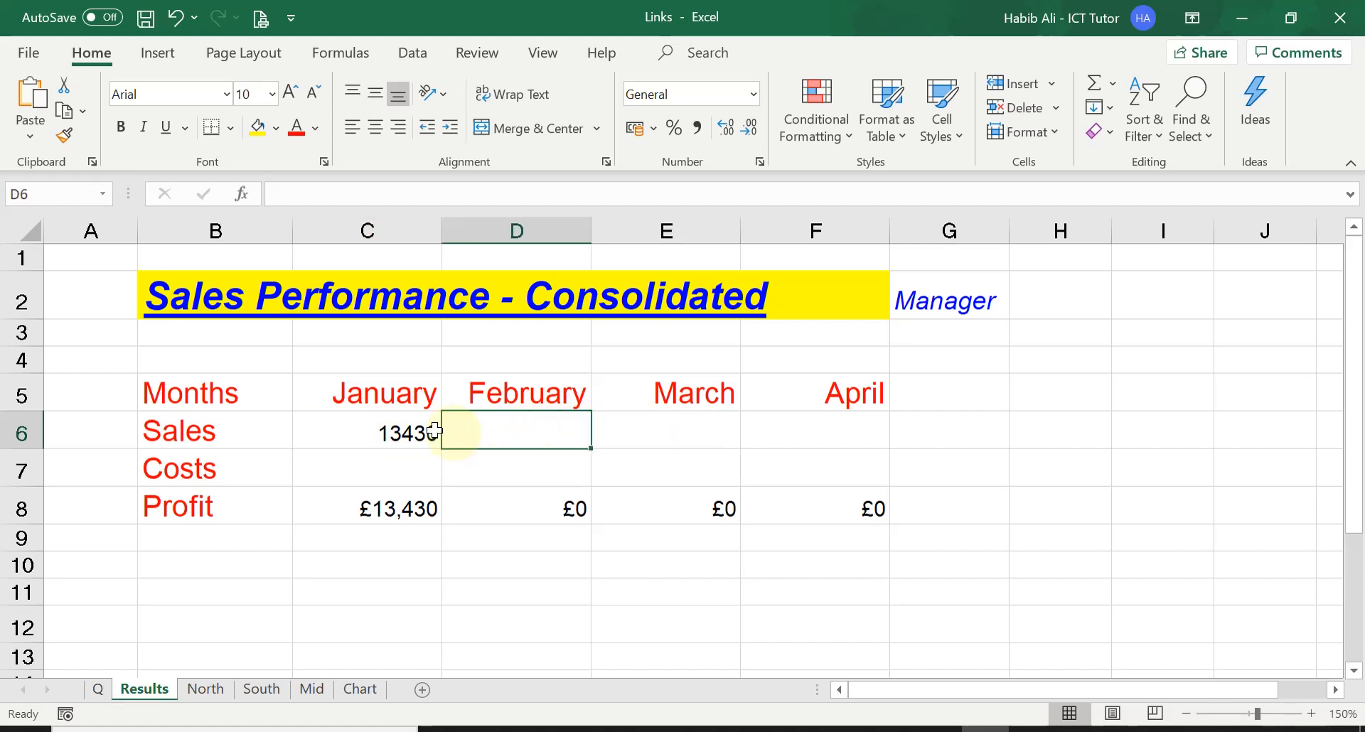
click(386, 426)
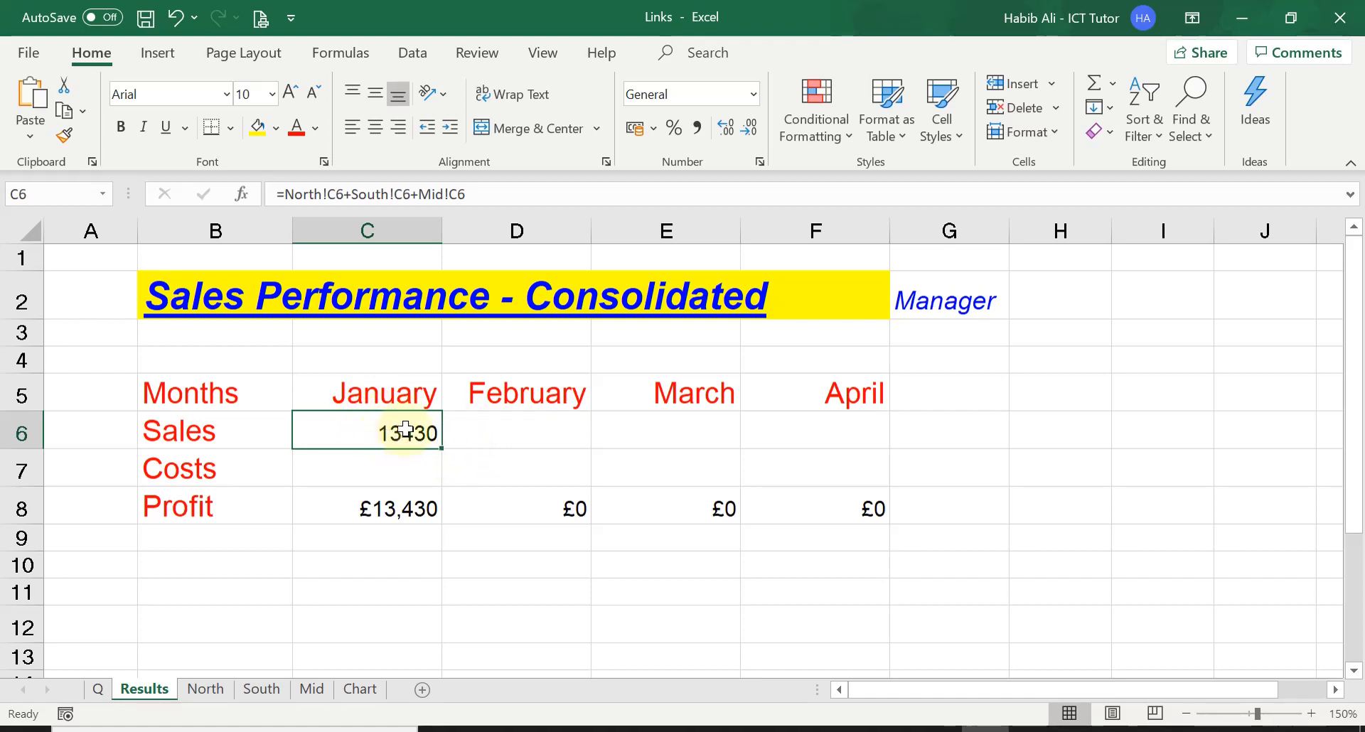
click(206, 689)
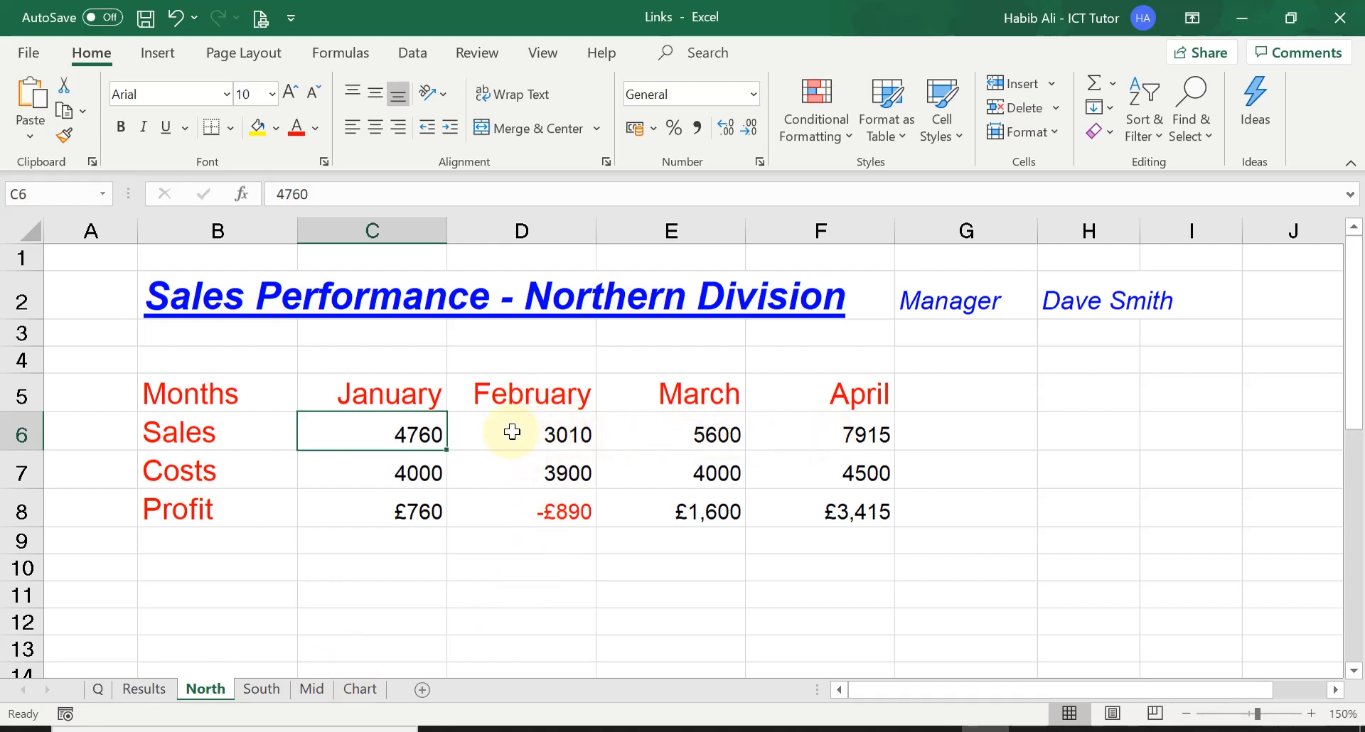
Step: Copy the January Sales formula in cell C6 of the Results sheet across to April in F6
click(166, 694)
click(407, 439)
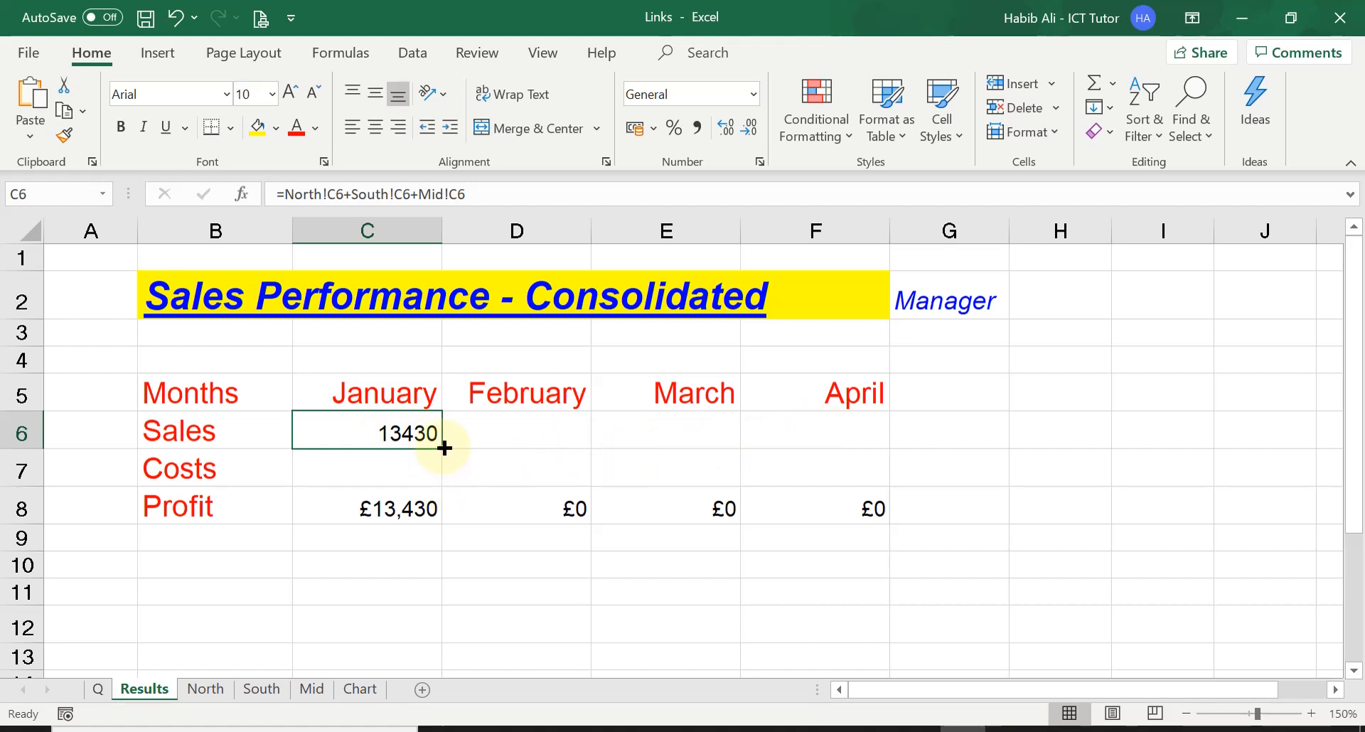
drag(444, 447, 849, 435)
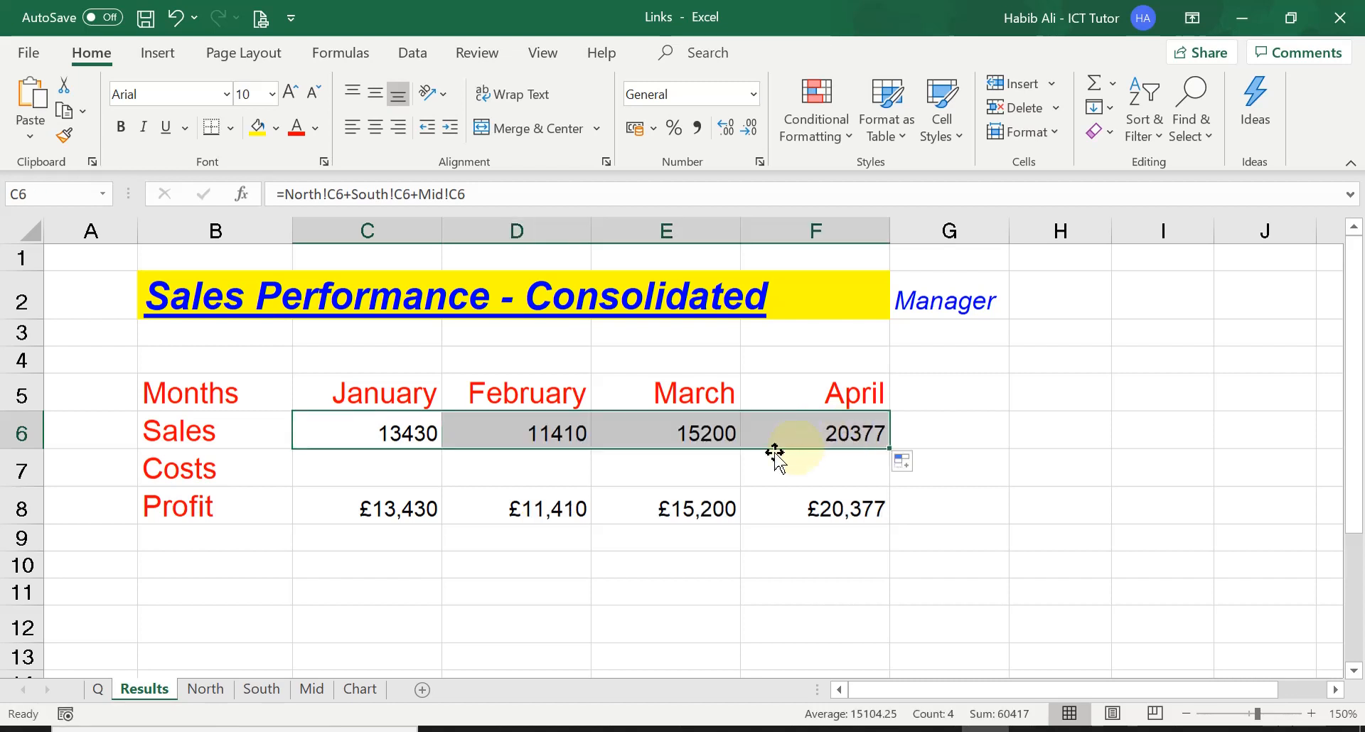
Step: Inspect the copied Sales formulas for February, March and April in cells D6, E6 and F6 of Results
click(526, 428)
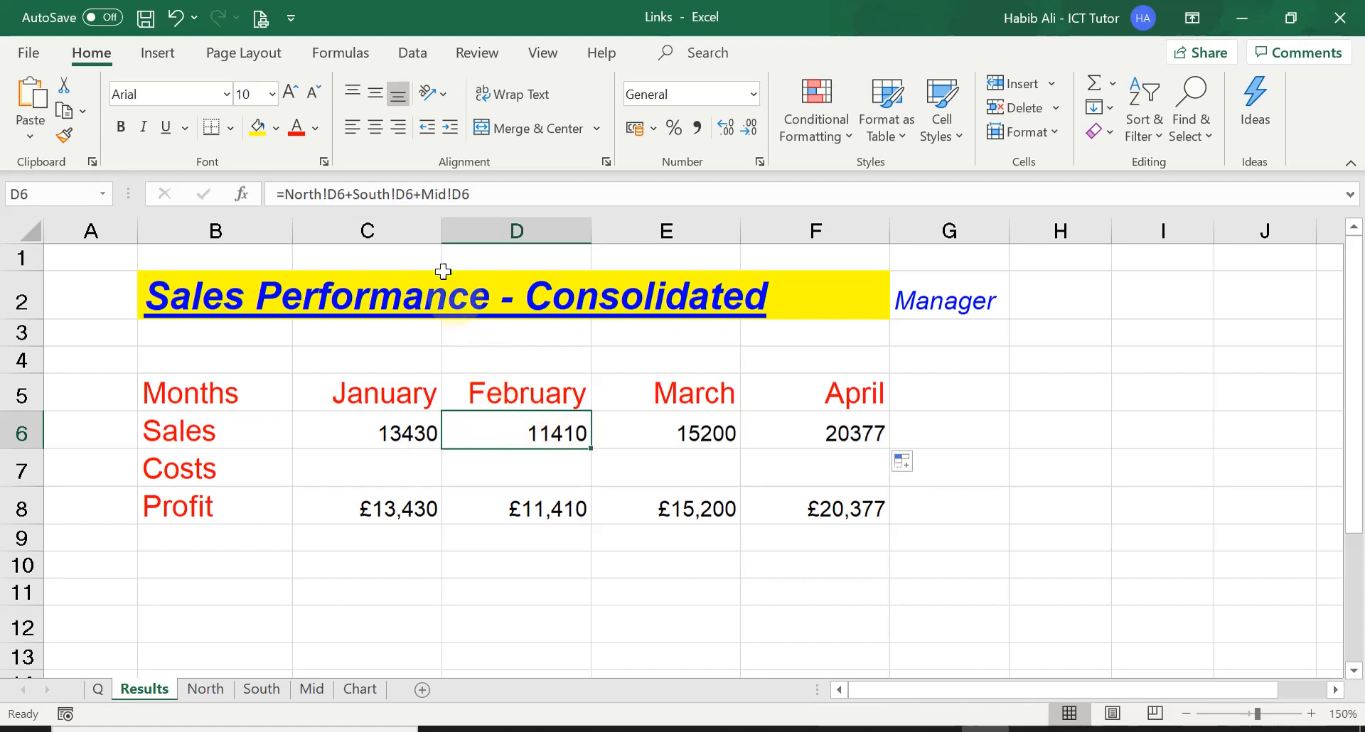
click(367, 229)
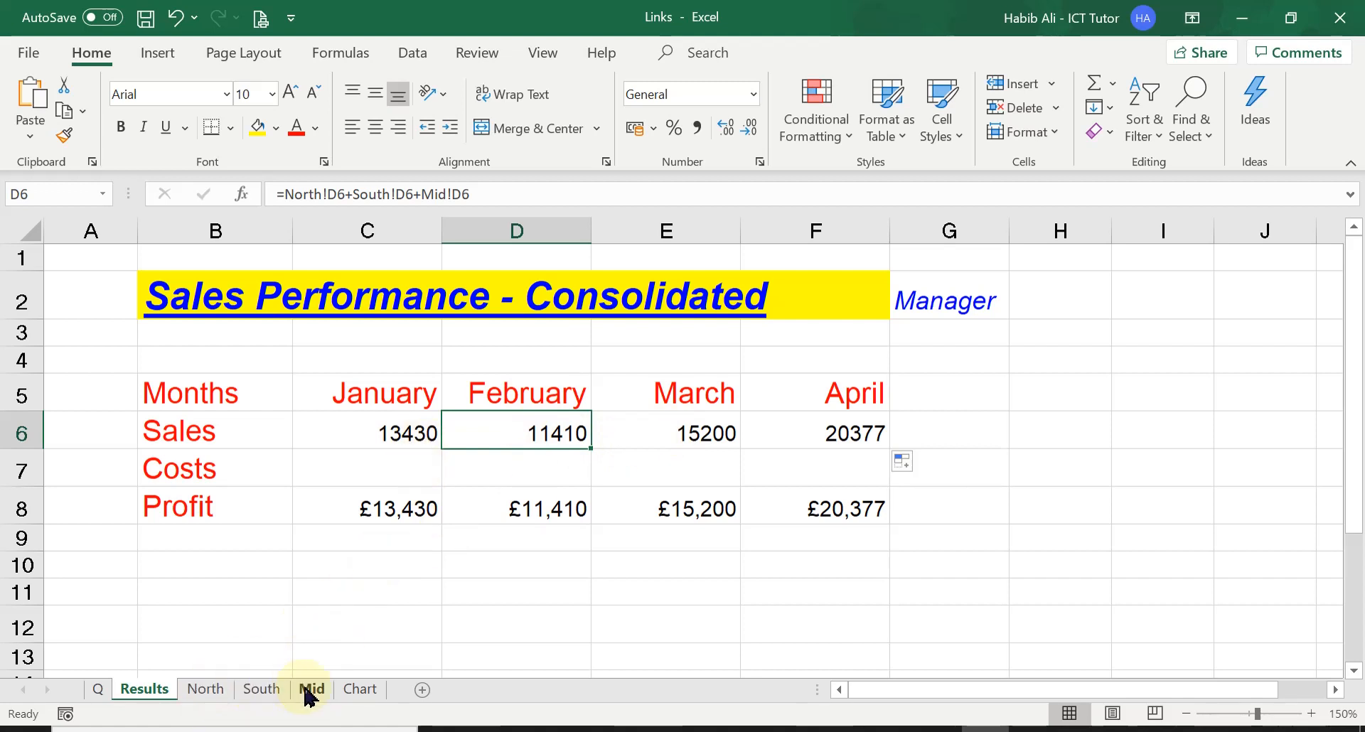
click(662, 441)
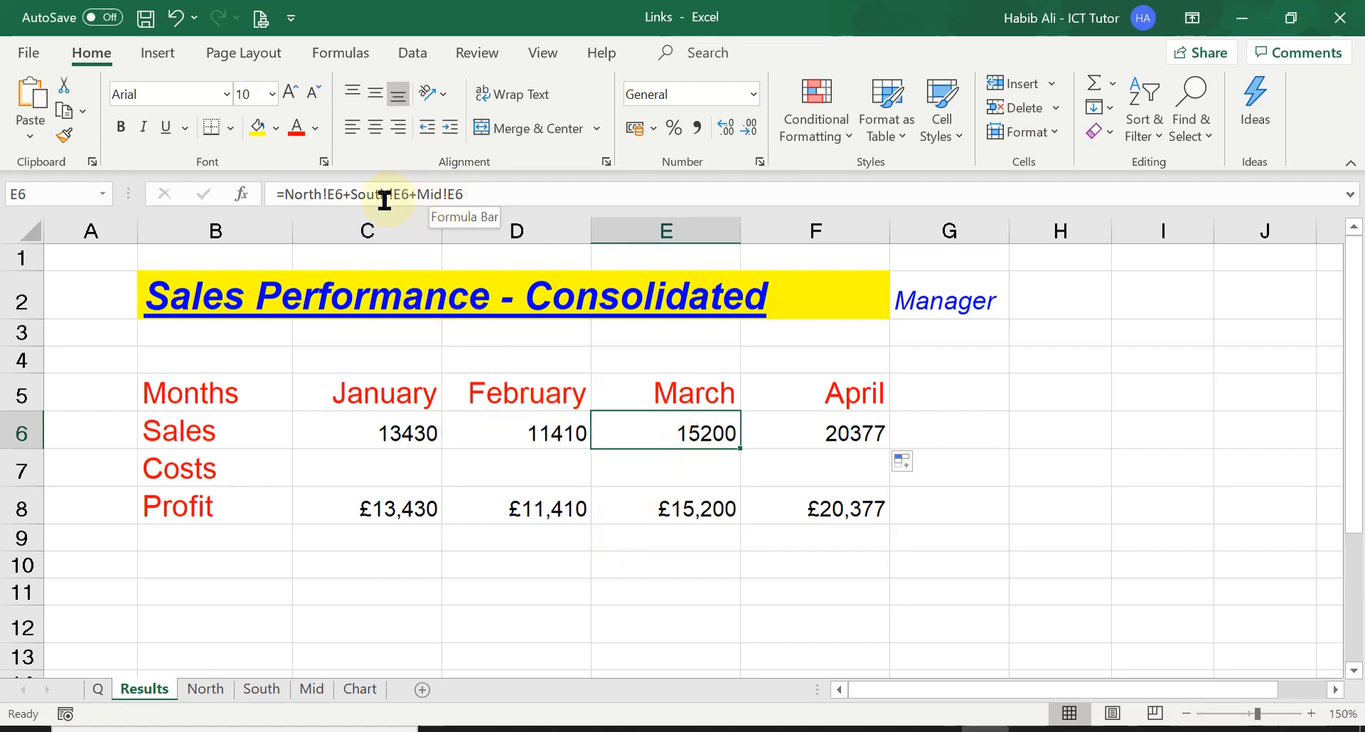
click(802, 432)
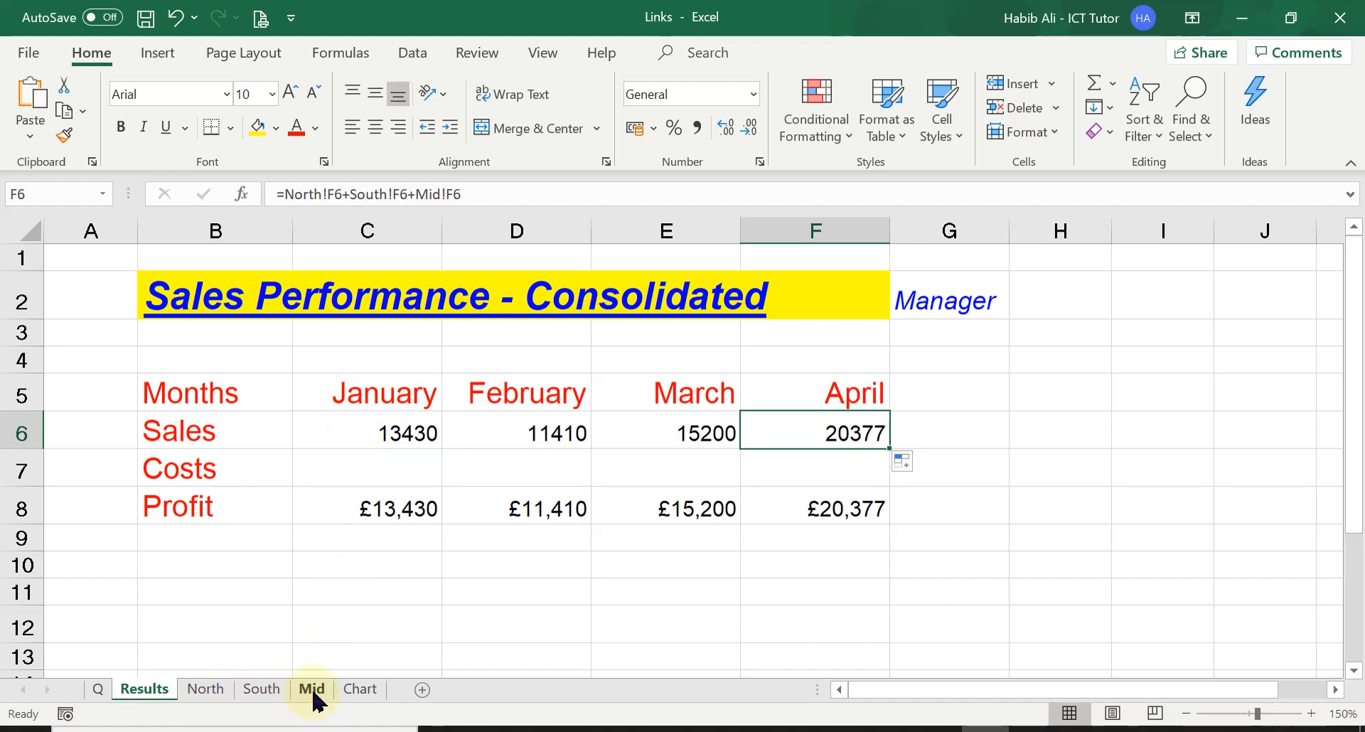
Step: Total the three divisions' January costs in cell C7 of Results with the 3D formula =SUM(North:Mid!C7)
click(370, 469)
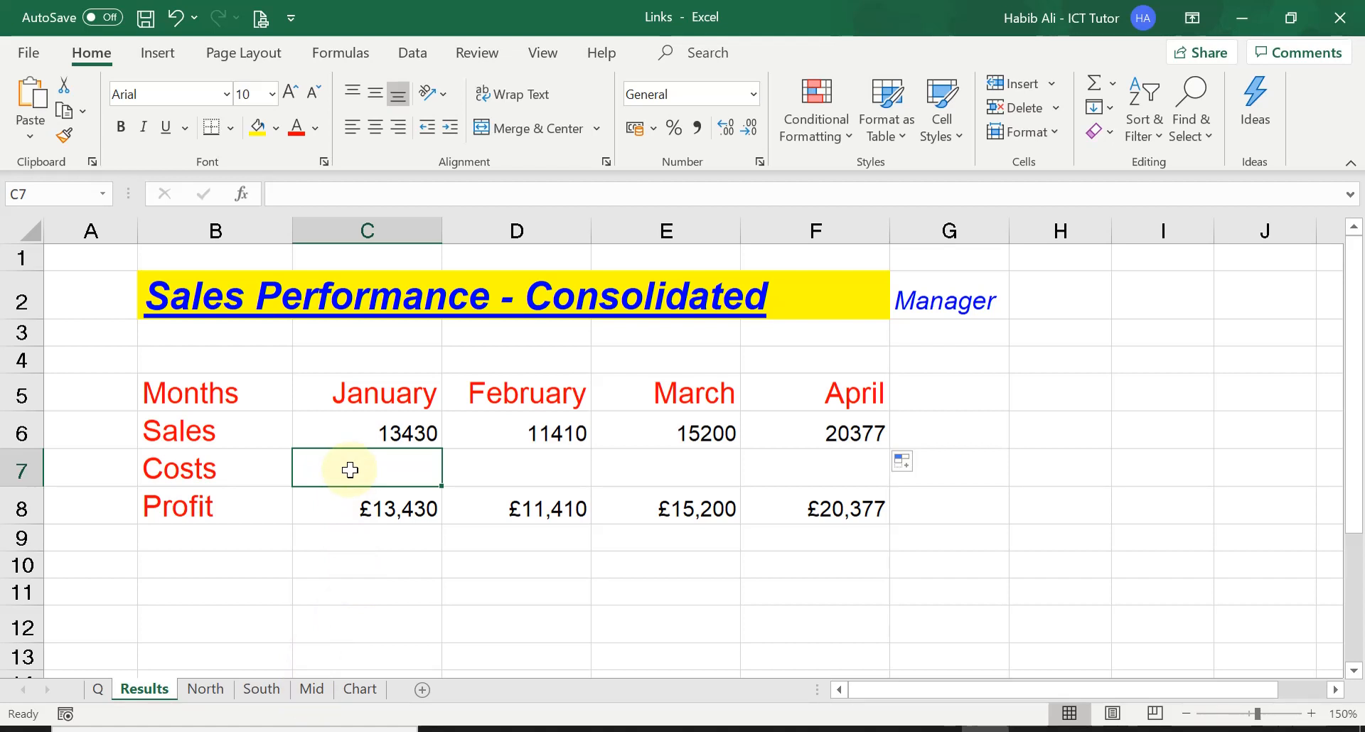
click(1097, 89)
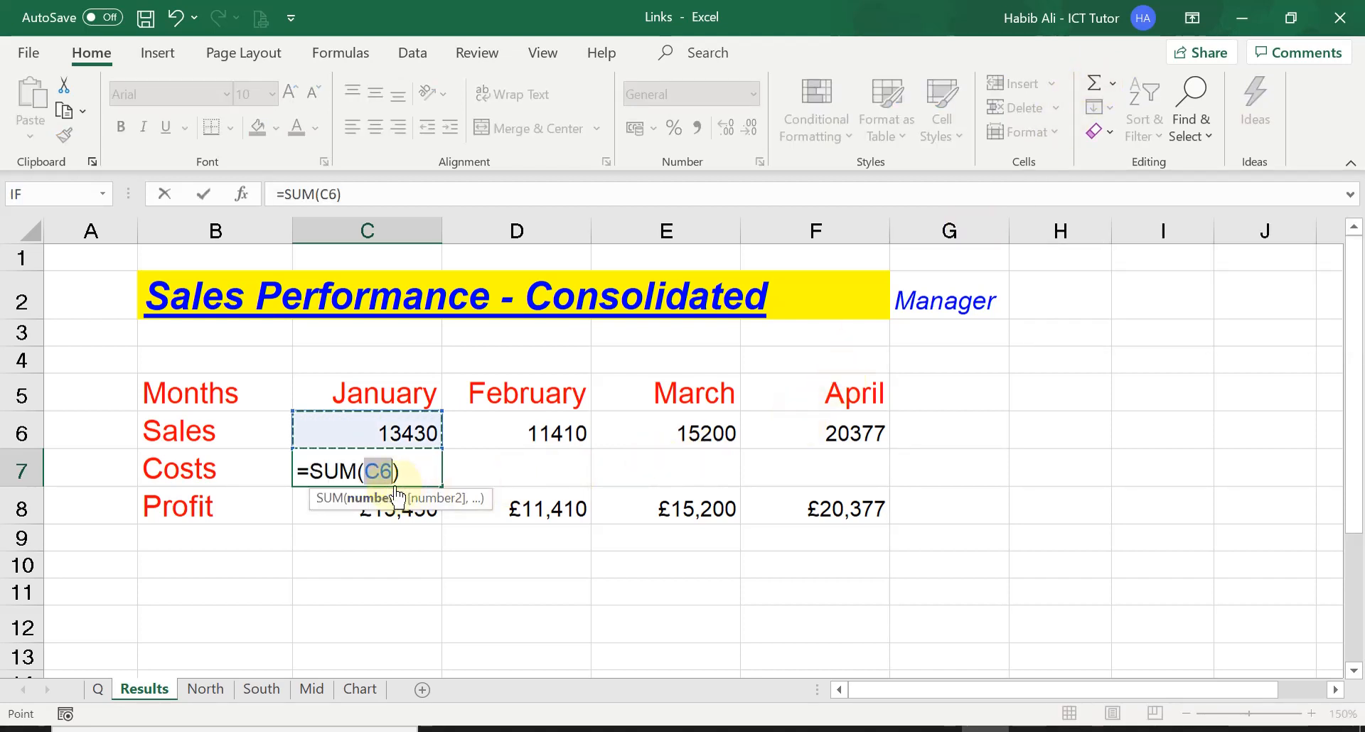
key(Delete)
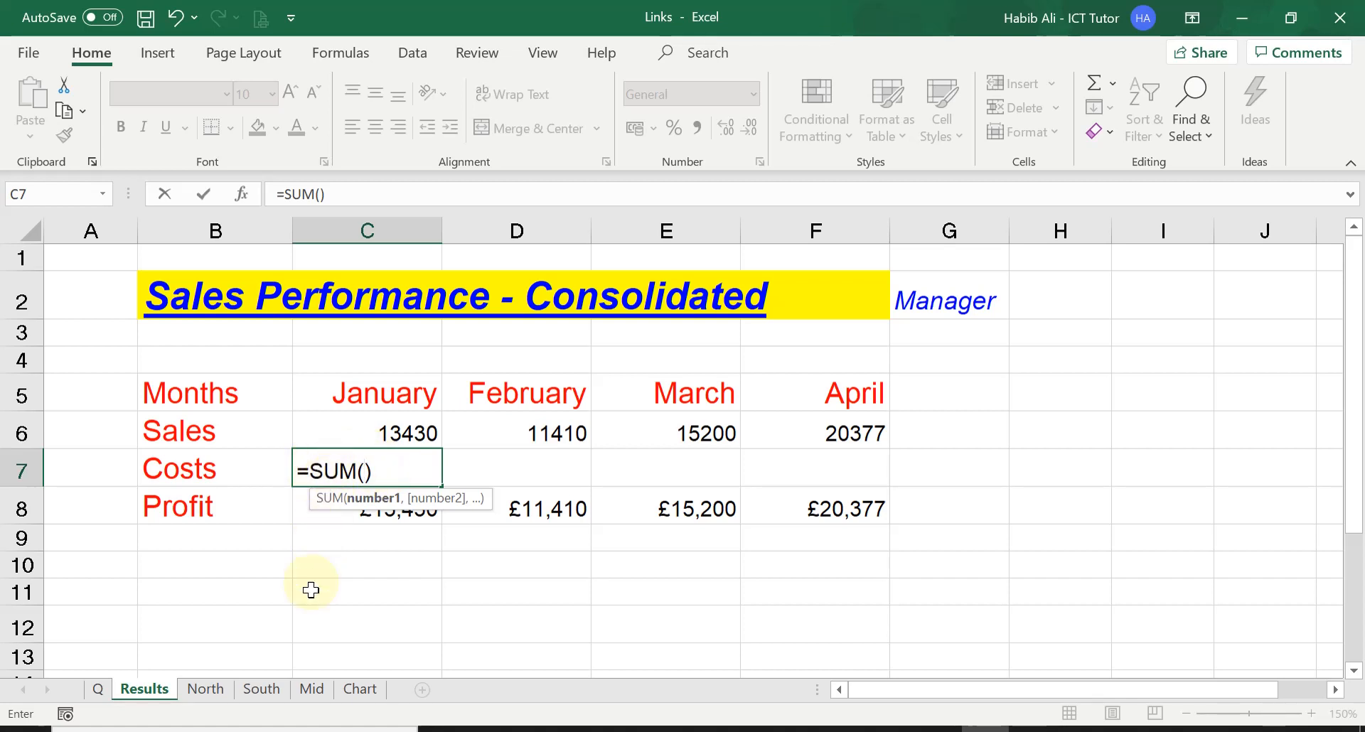
click(217, 689)
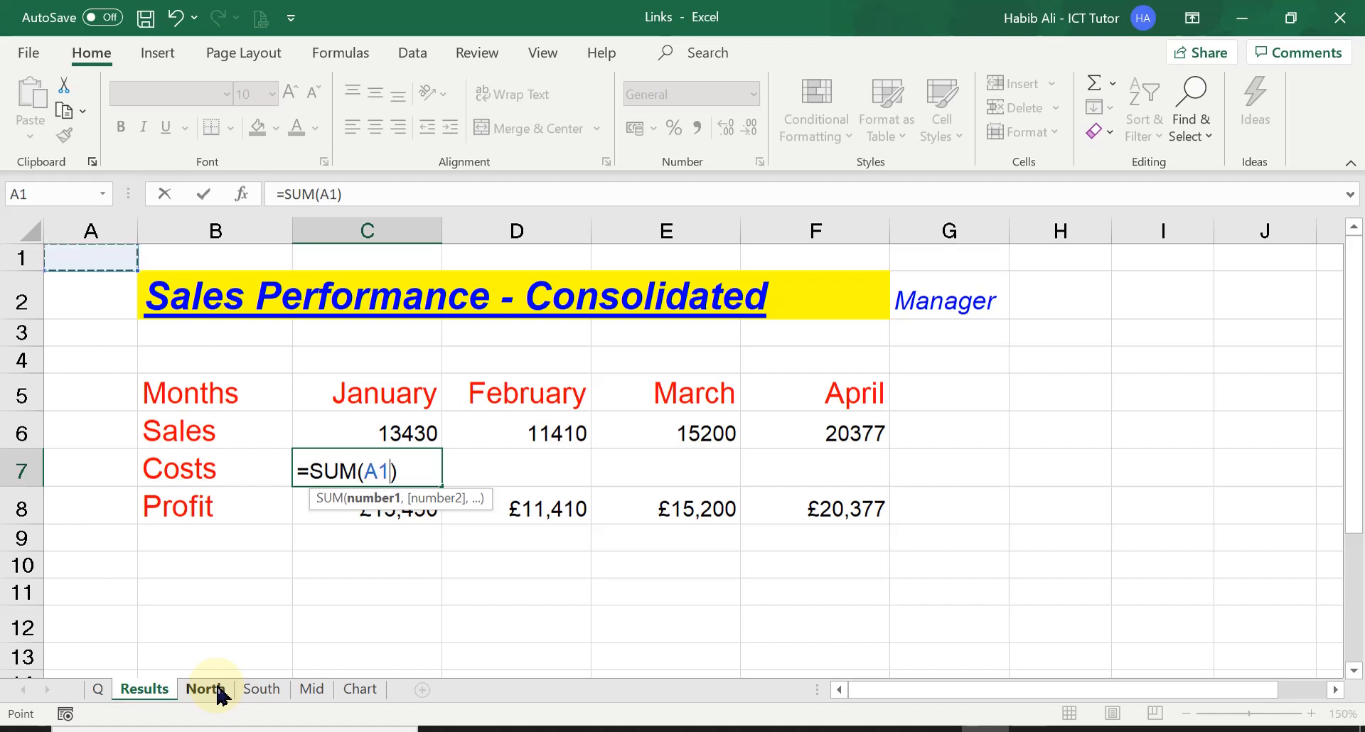
key(BackSpace)
key(BackSpace)
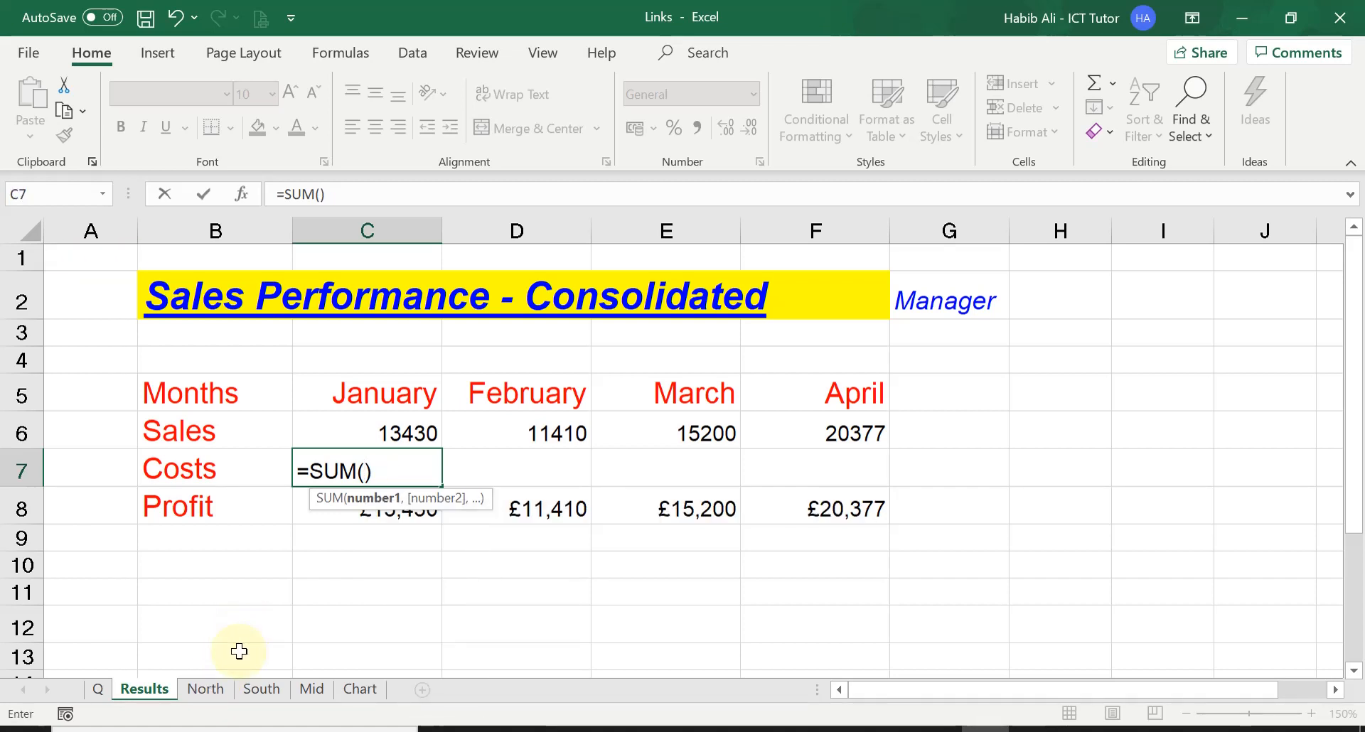
click(213, 691)
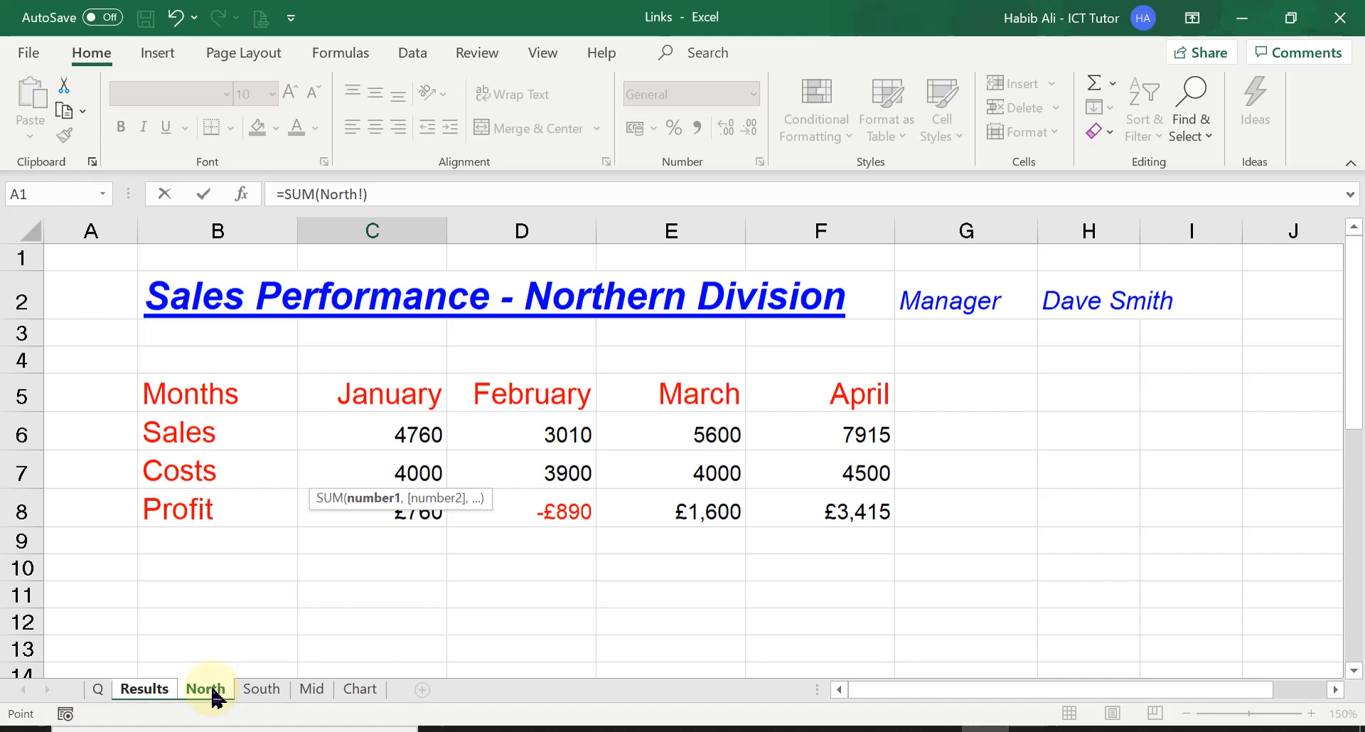
shift+click(313, 689)
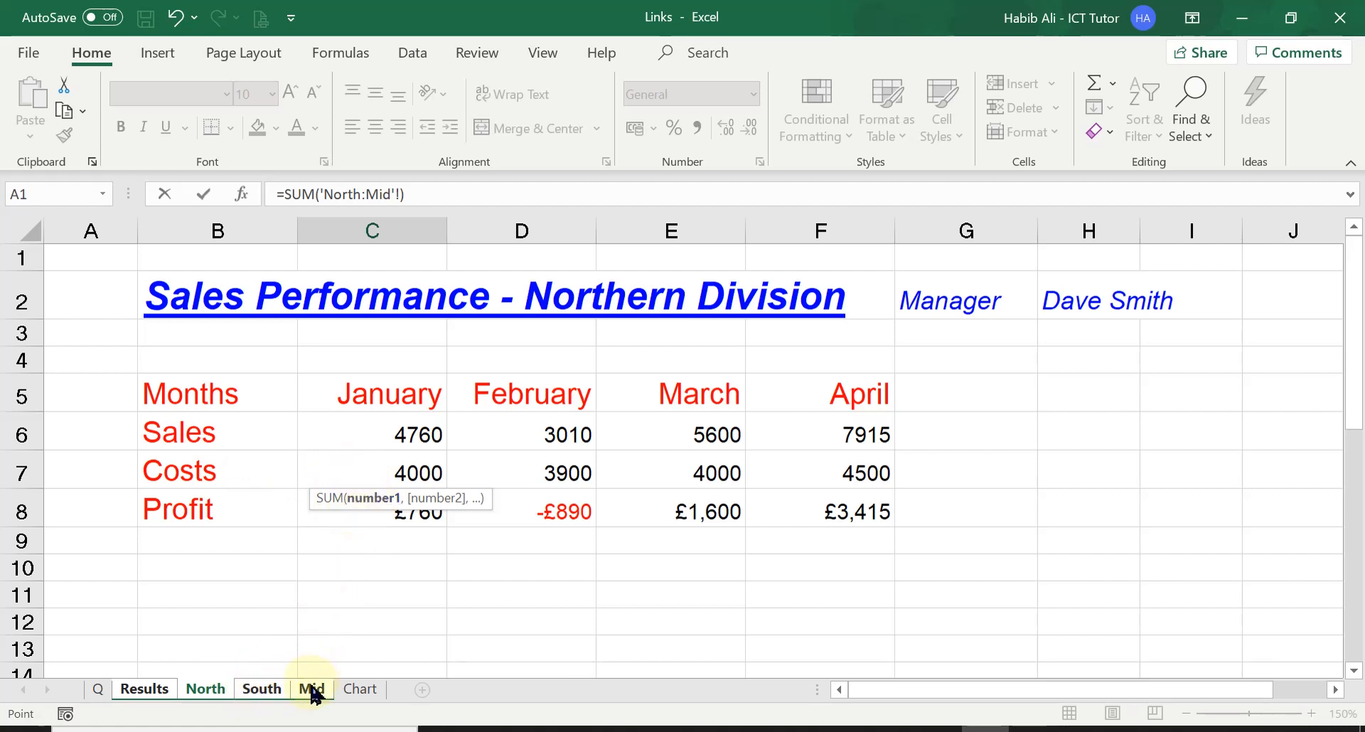
click(358, 473)
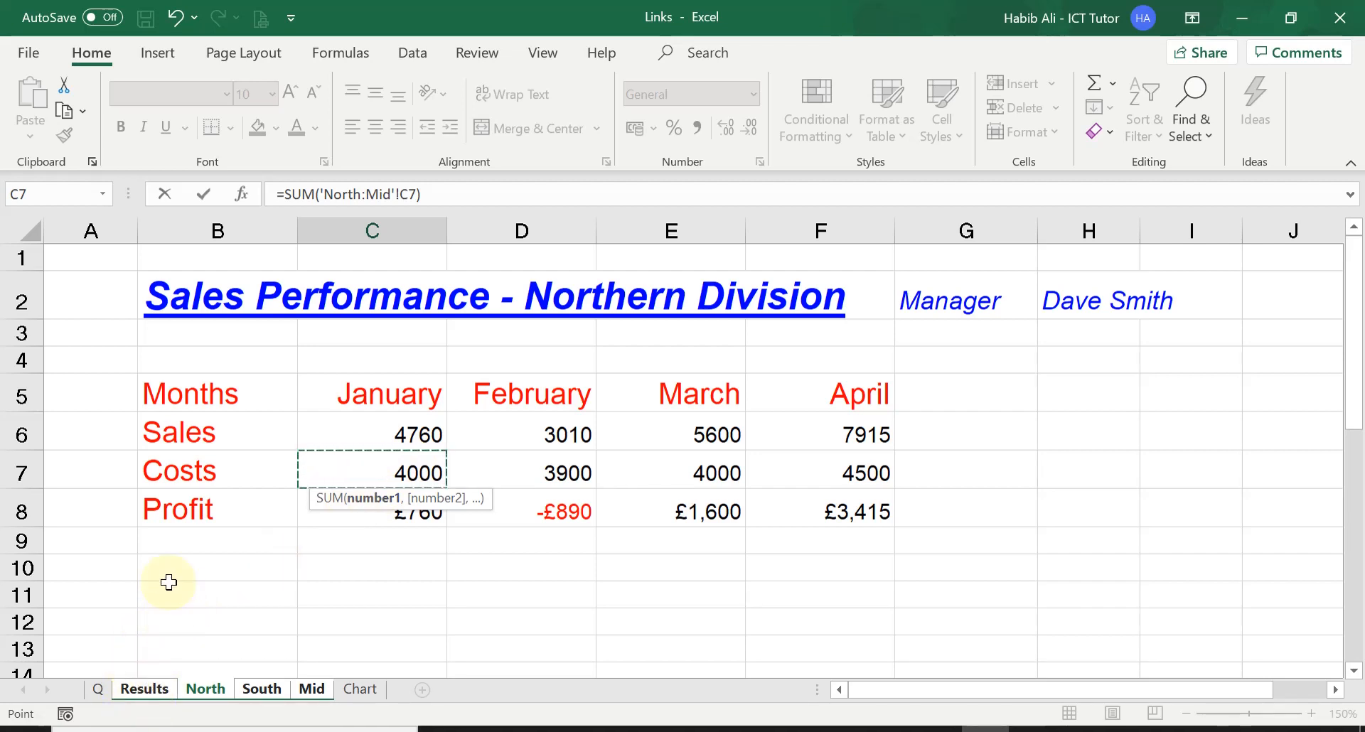
key(Return)
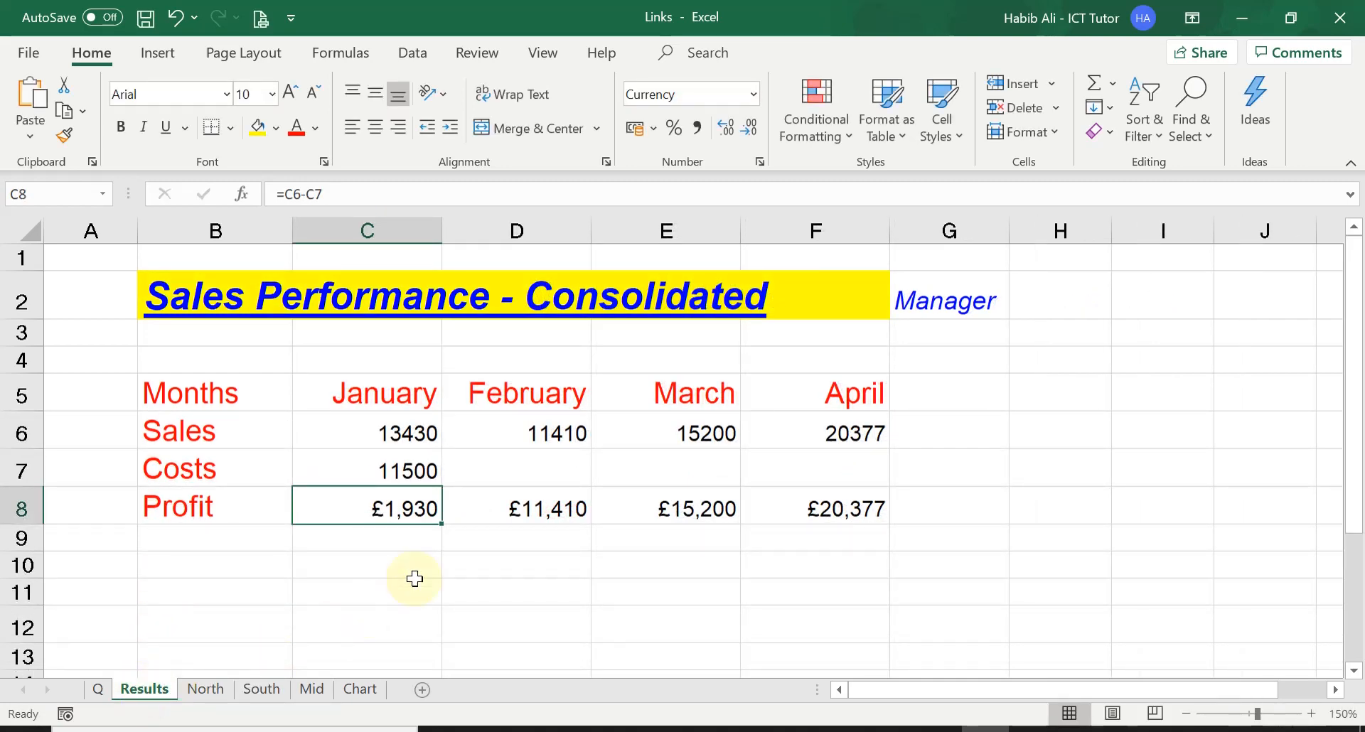
Step: Check the January Costs formula in C7 of Results and copy it across to April in F7
click(377, 469)
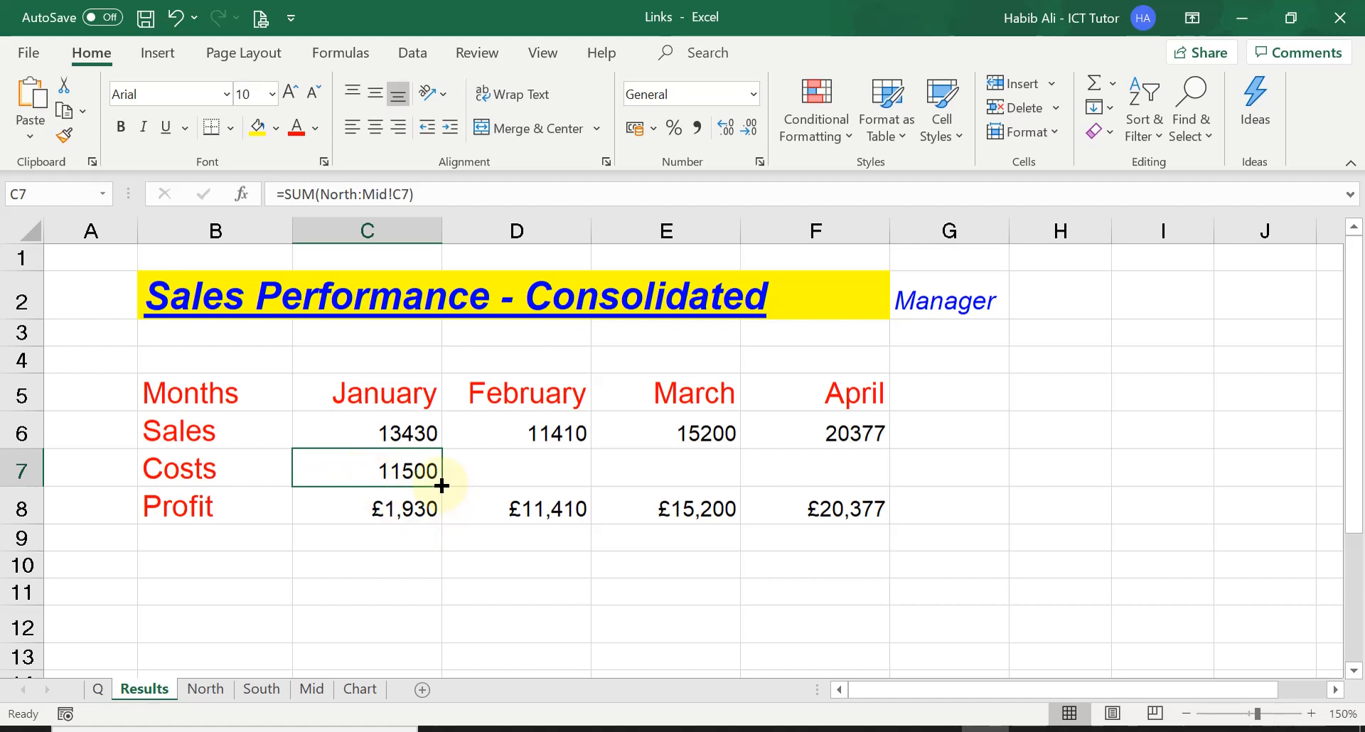
click(514, 470)
click(664, 467)
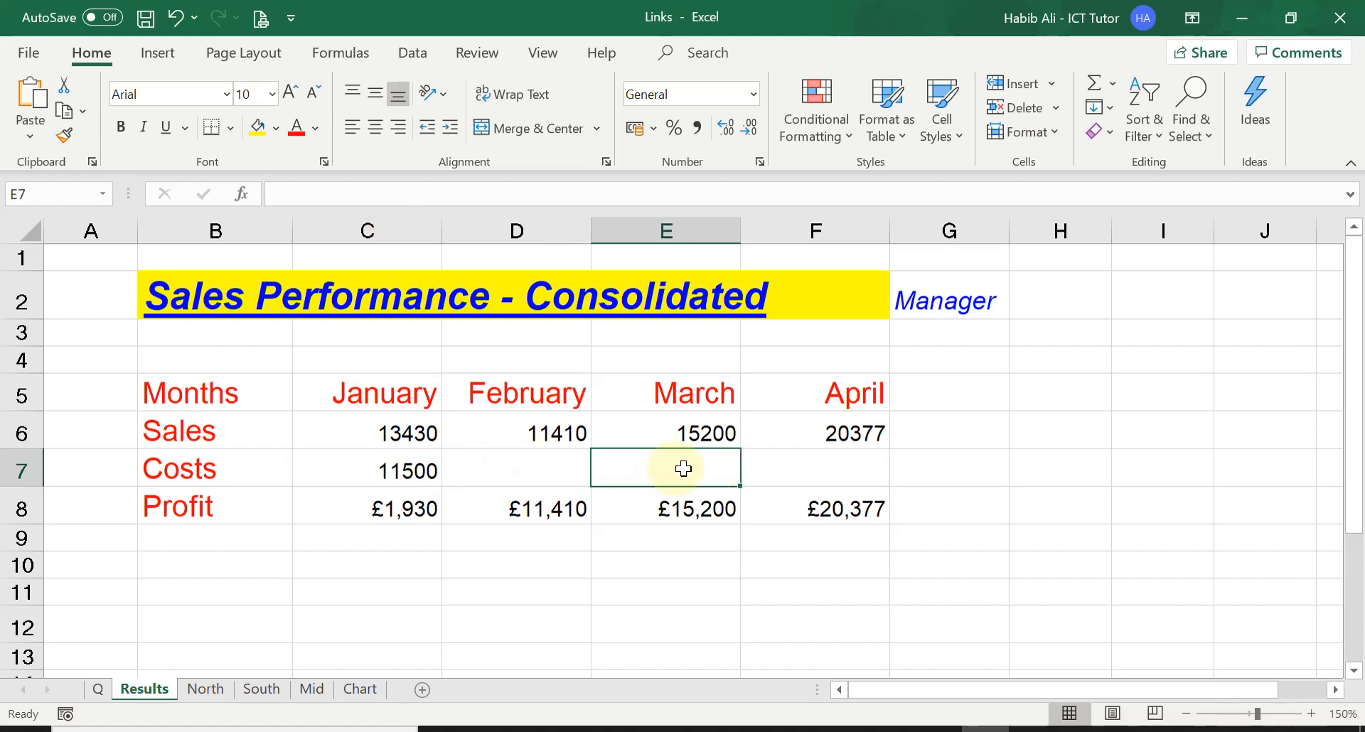
click(801, 469)
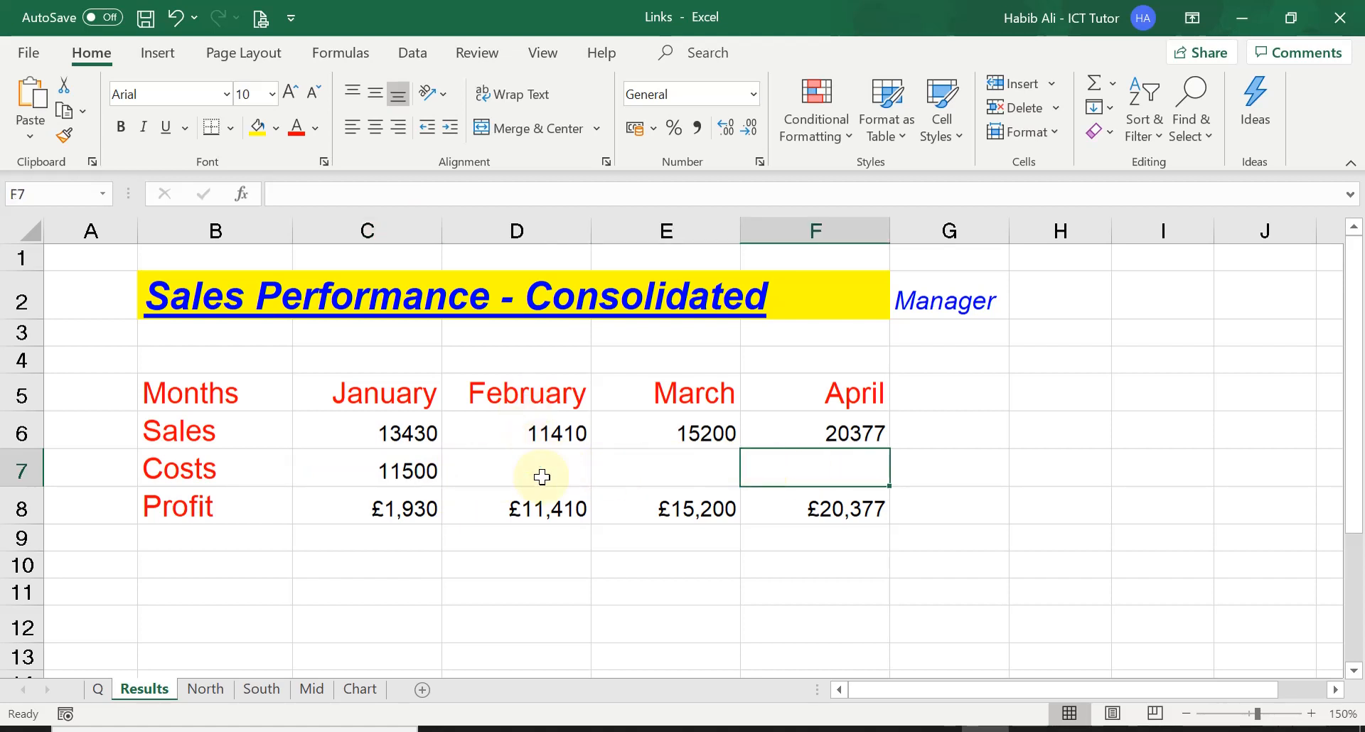
click(393, 469)
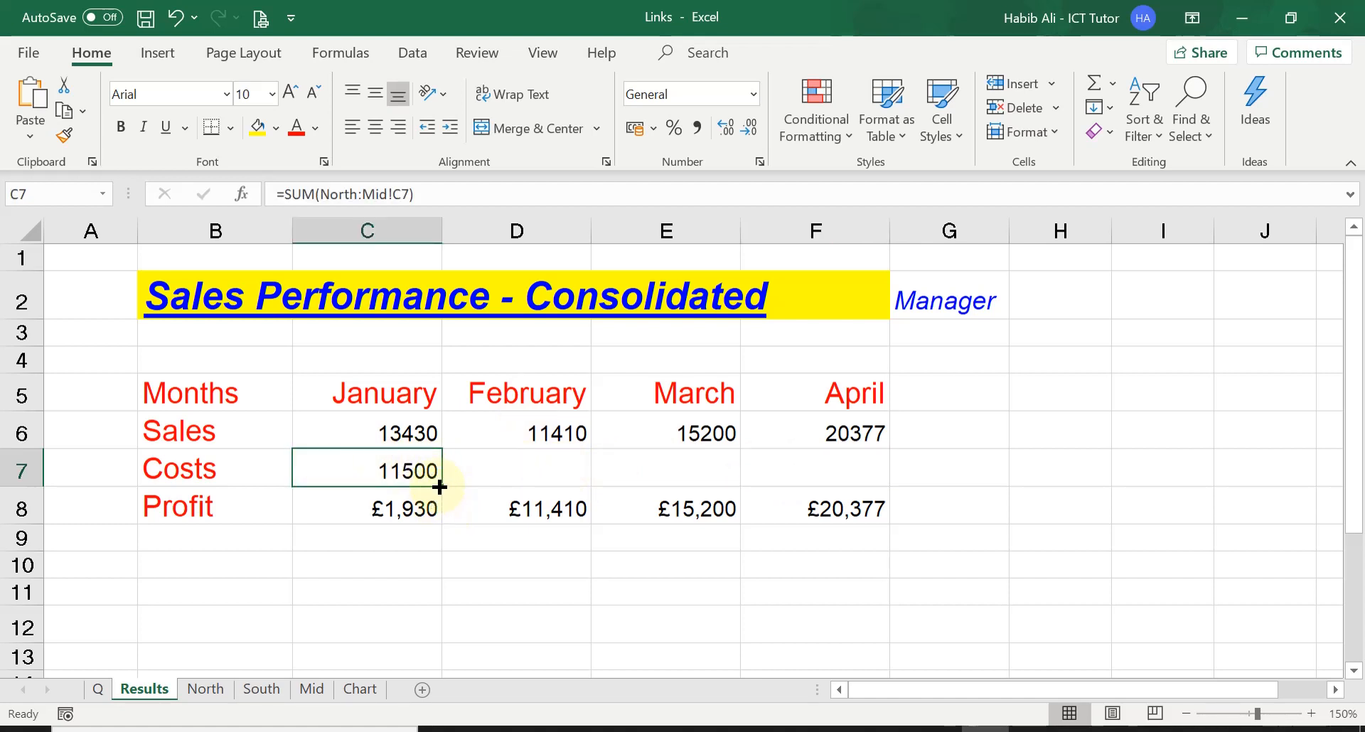
drag(439, 482, 857, 479)
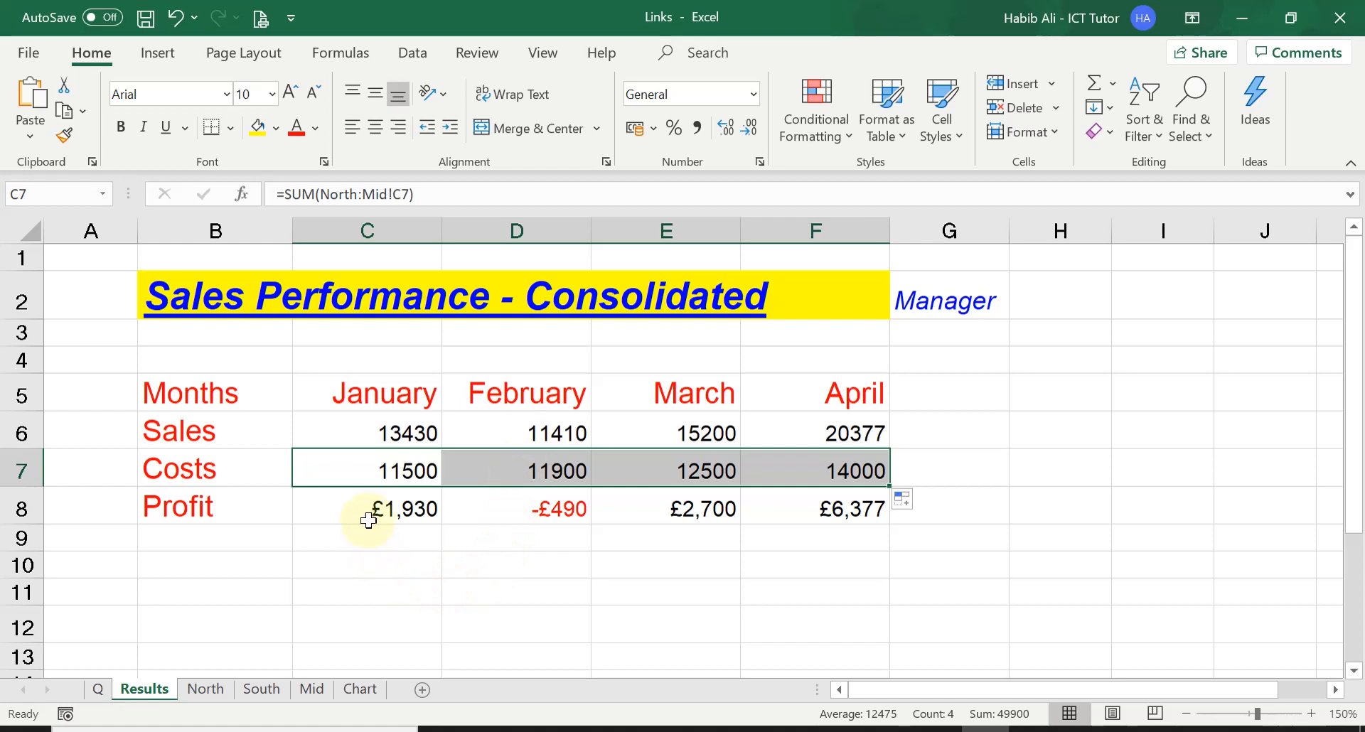
Step: Examine the January Profit and Sales formulas on Results and the January Sales source cells on North and South
click(335, 506)
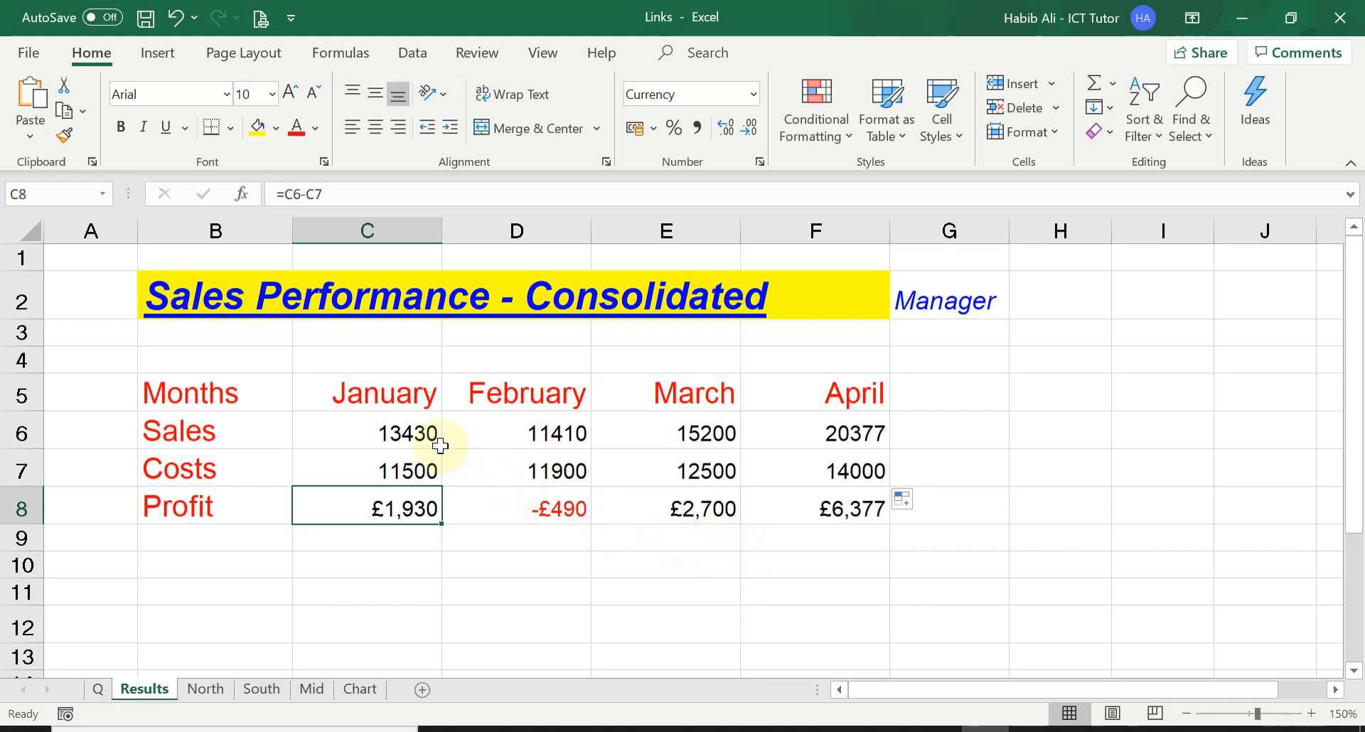
key(ctrl+Home)
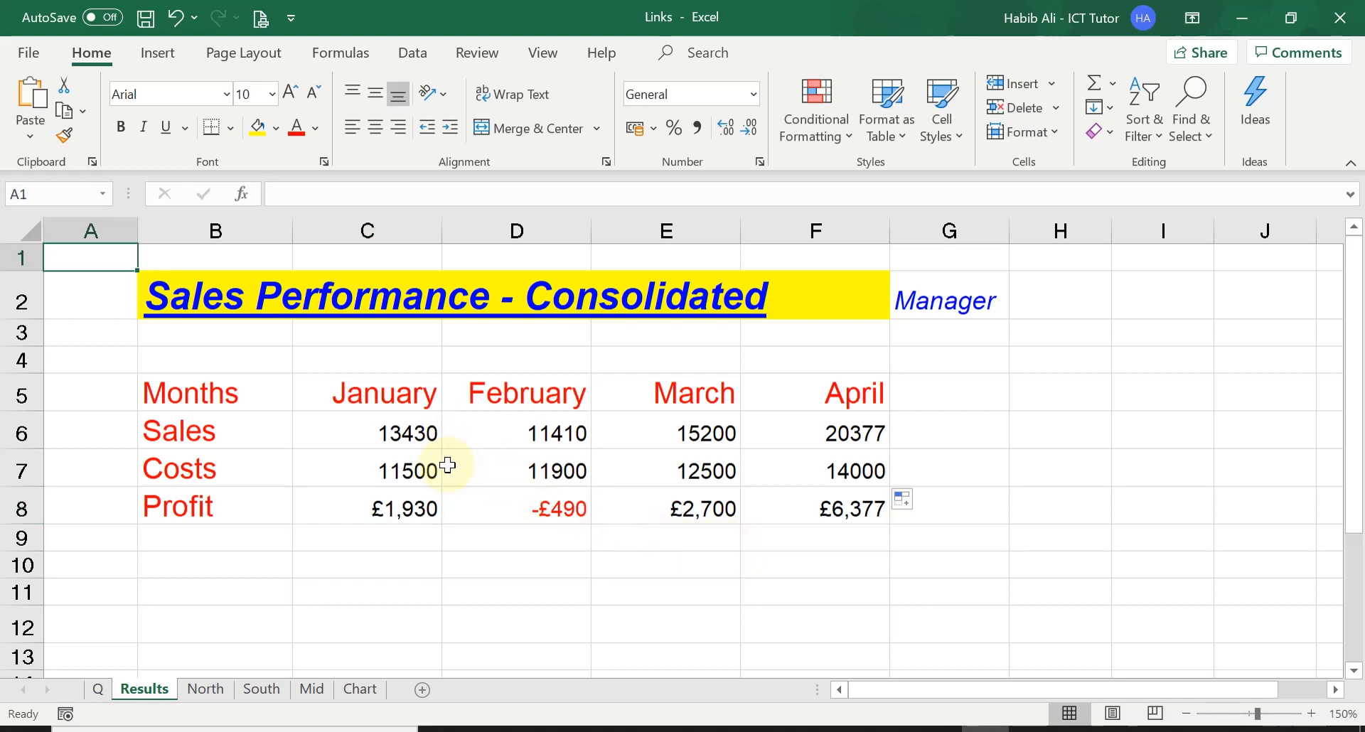
click(393, 434)
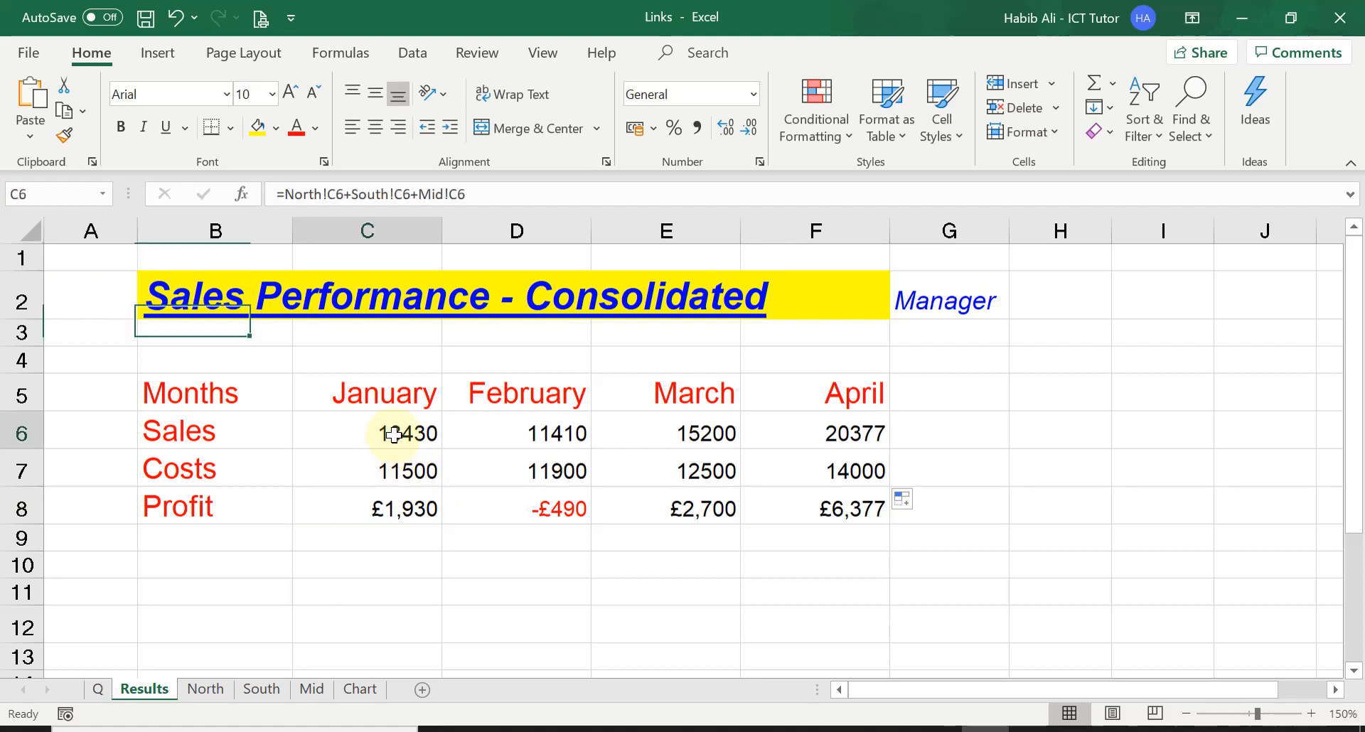
click(207, 689)
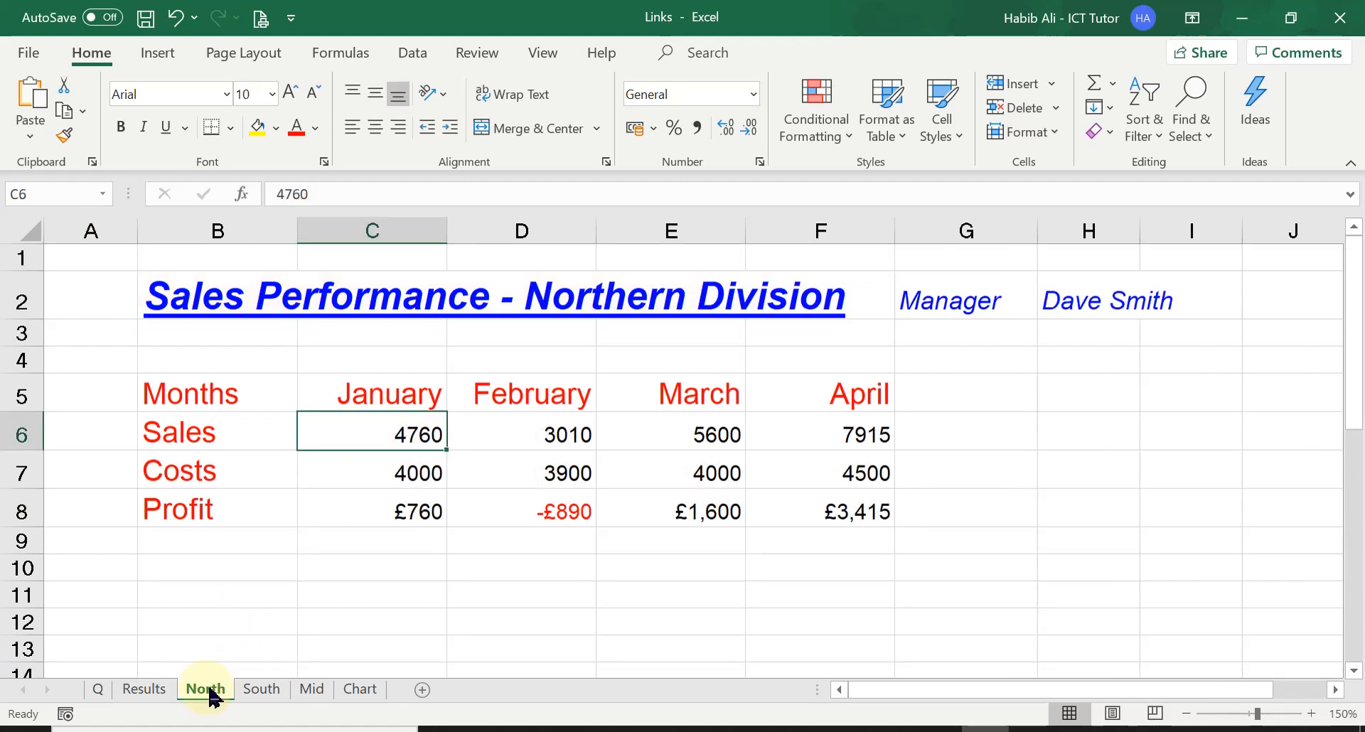
click(262, 689)
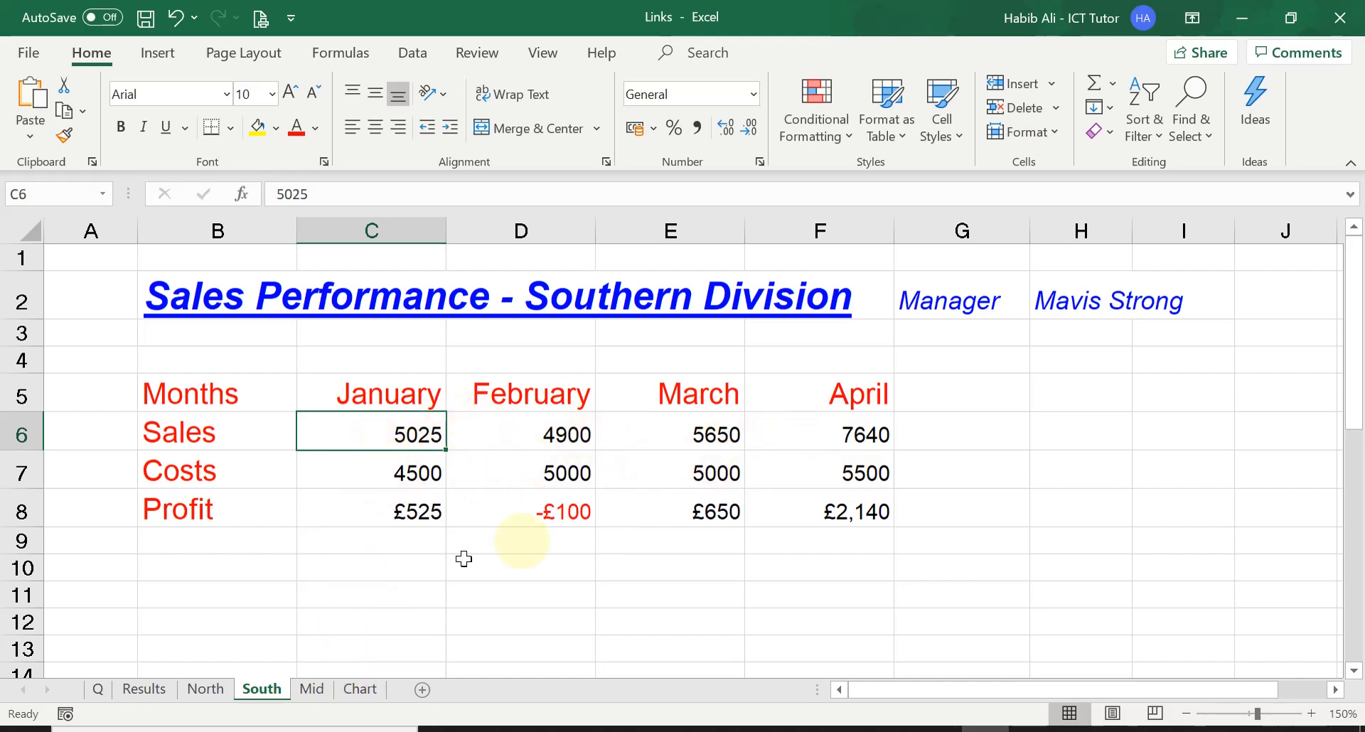
click(151, 690)
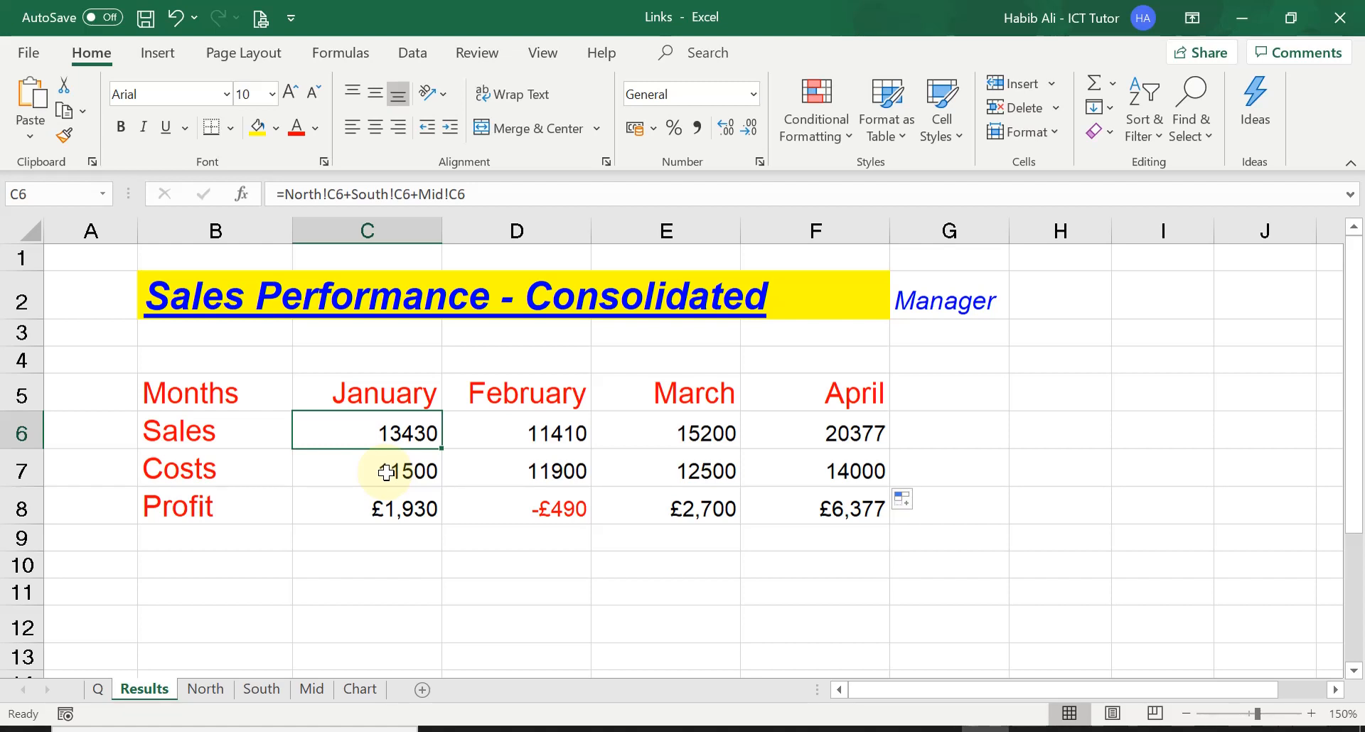
Step: Set the January Sales value in cell C6 of the South sheet to 0
click(272, 693)
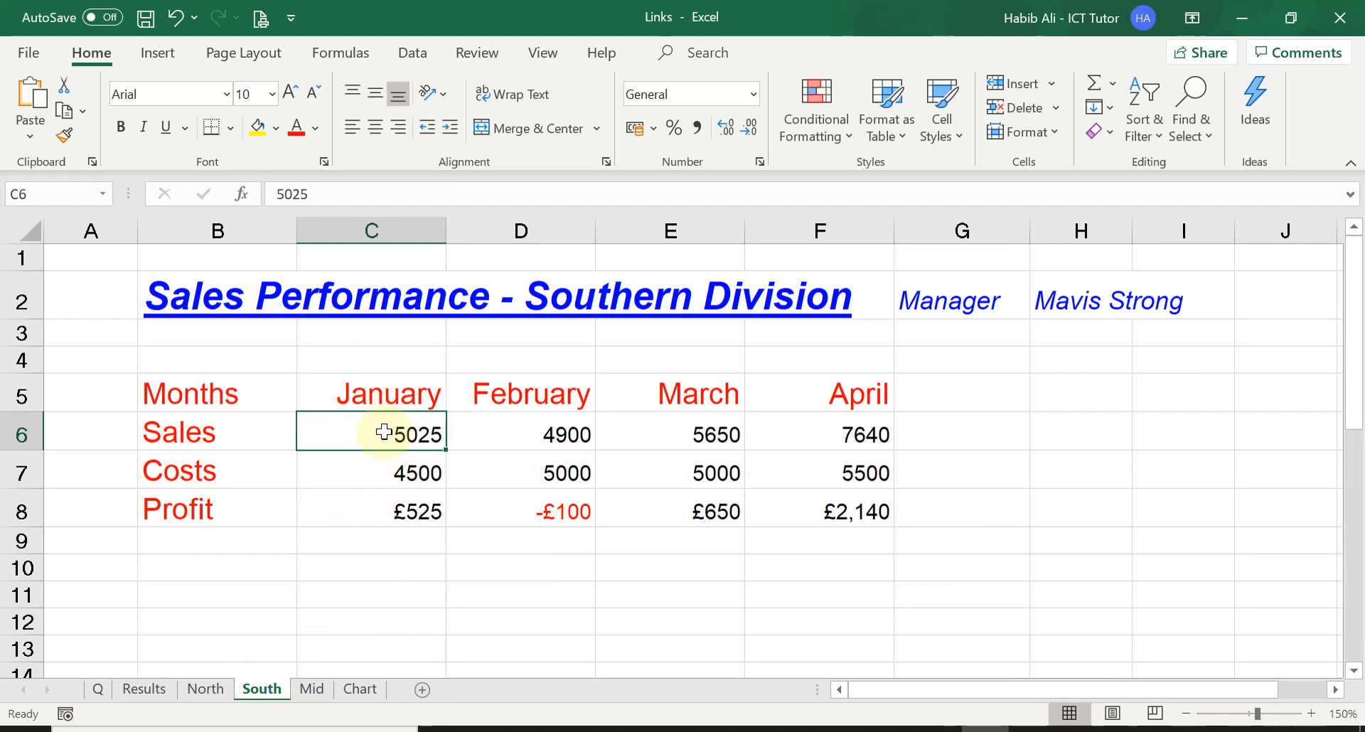
text(0)
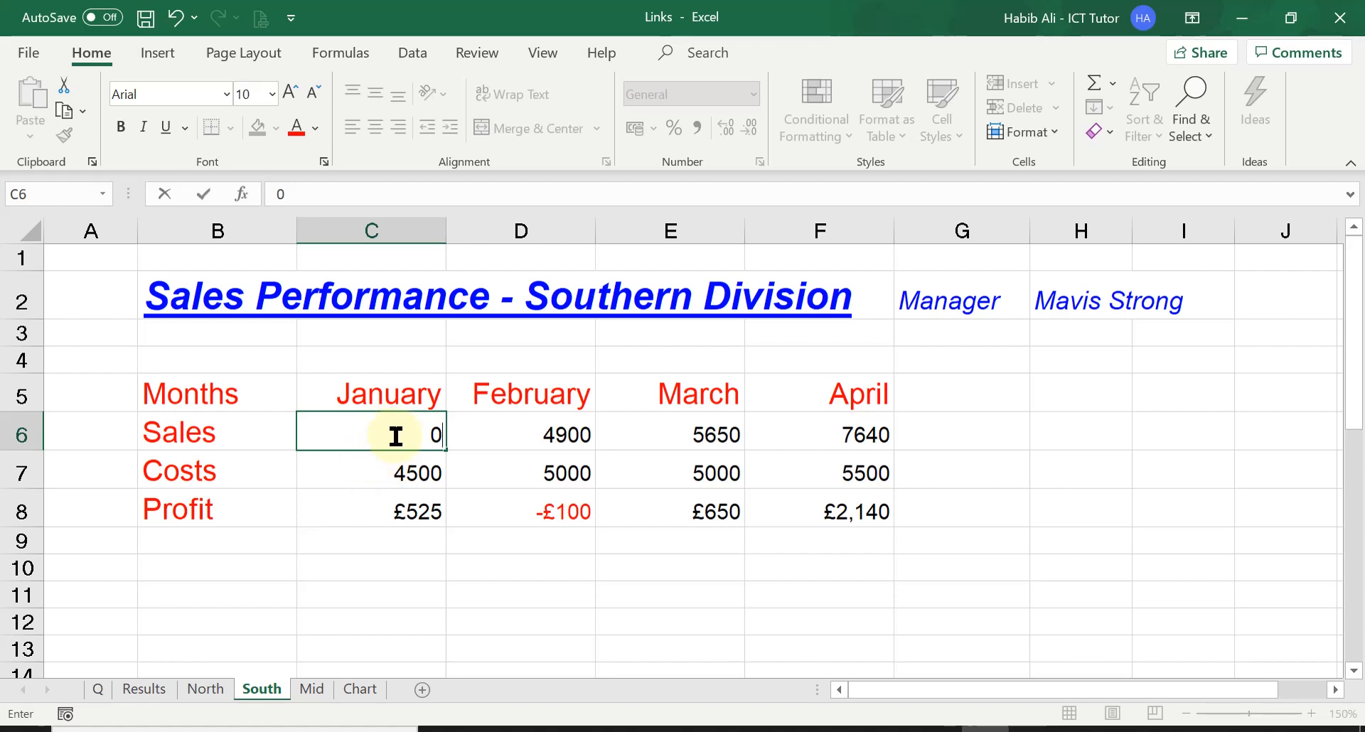
key(Return)
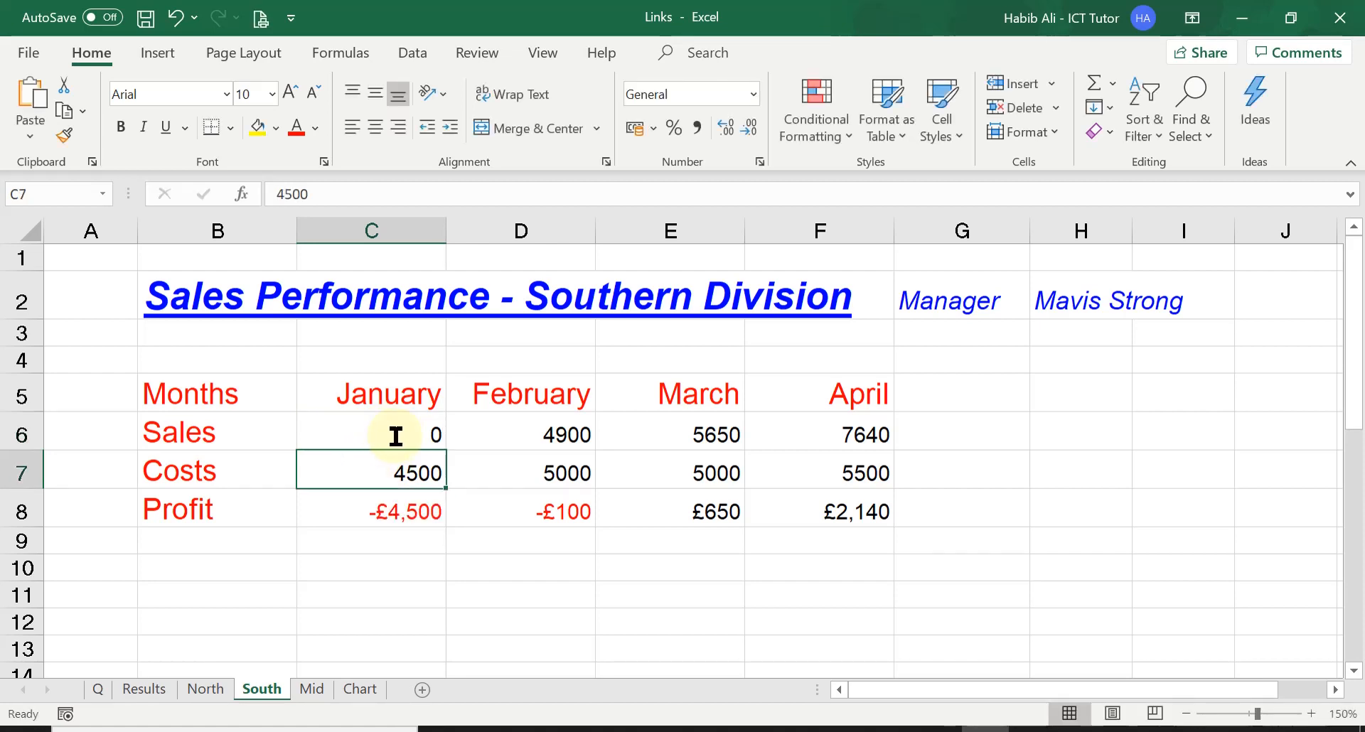
Step: Compare the January Sales total on Results with the January Sales cells on the North, South and Mid sheets
click(146, 690)
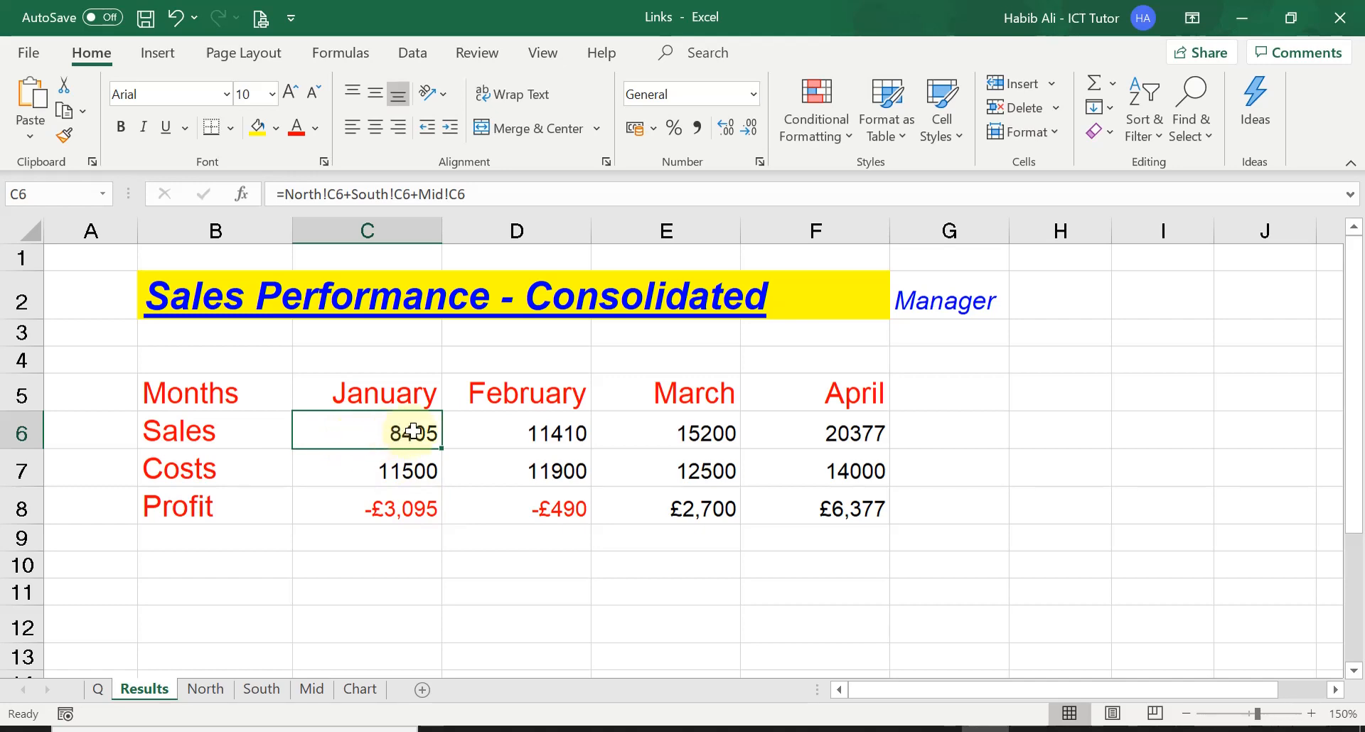
click(214, 691)
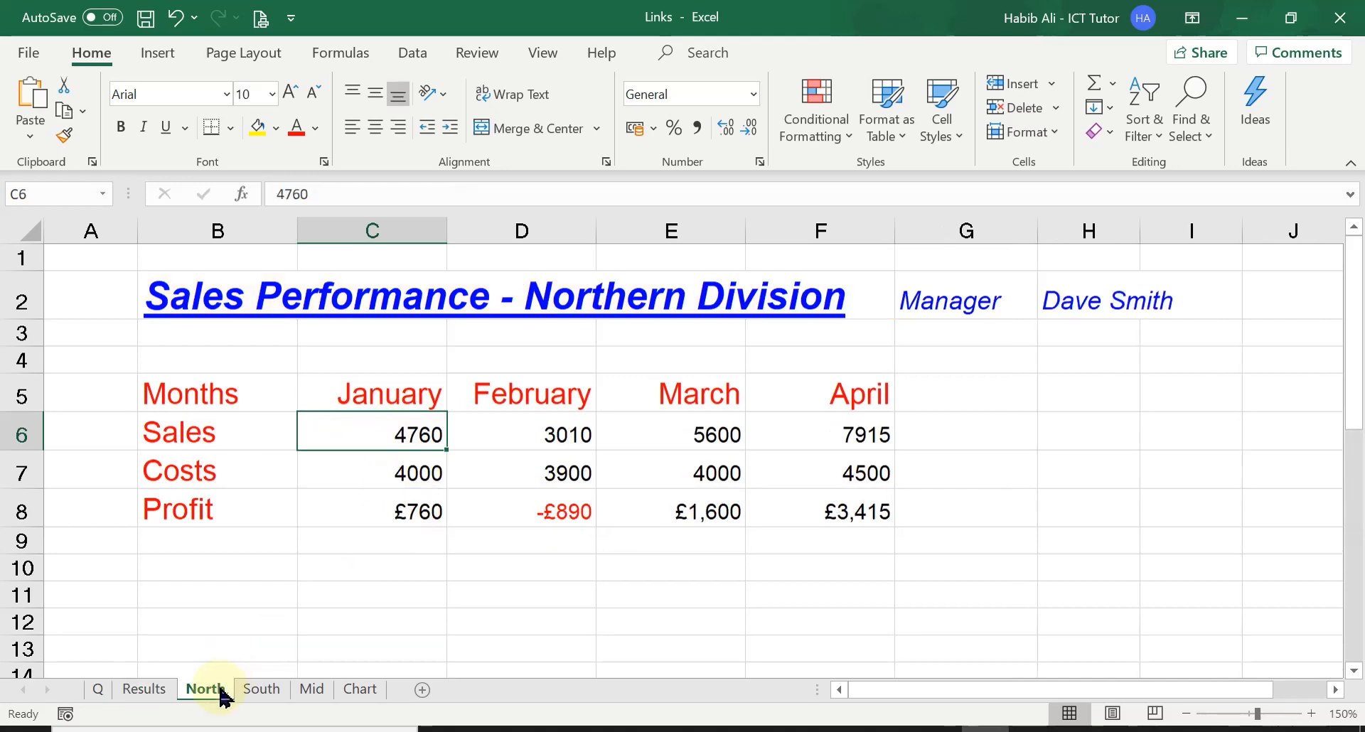
click(261, 689)
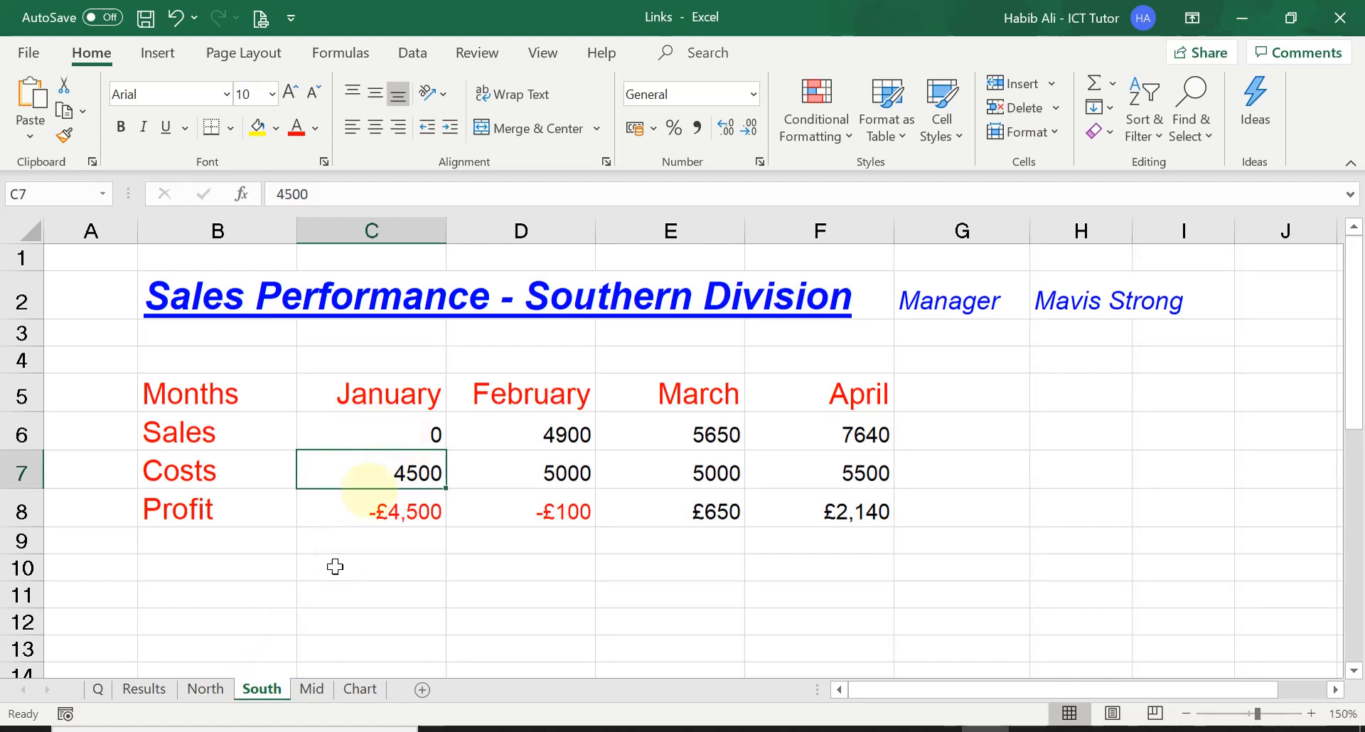
click(392, 429)
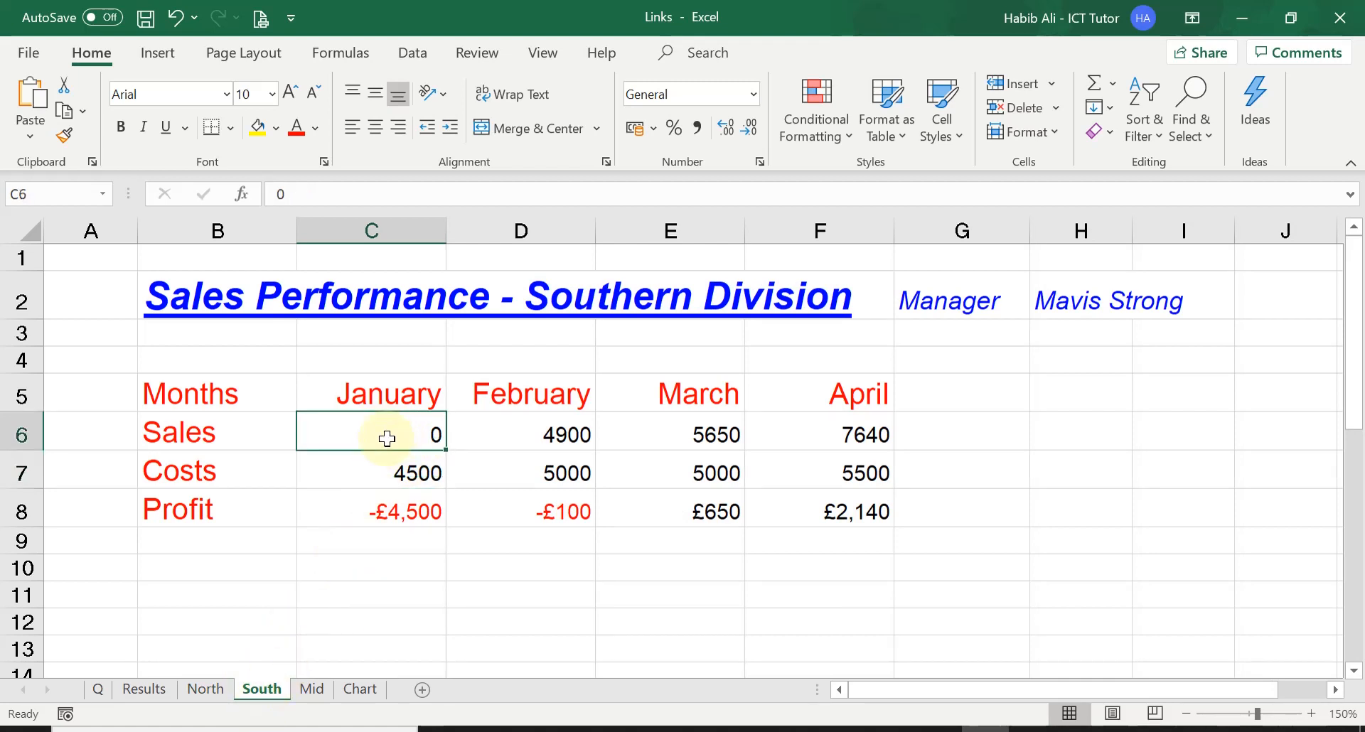
click(217, 672)
click(207, 689)
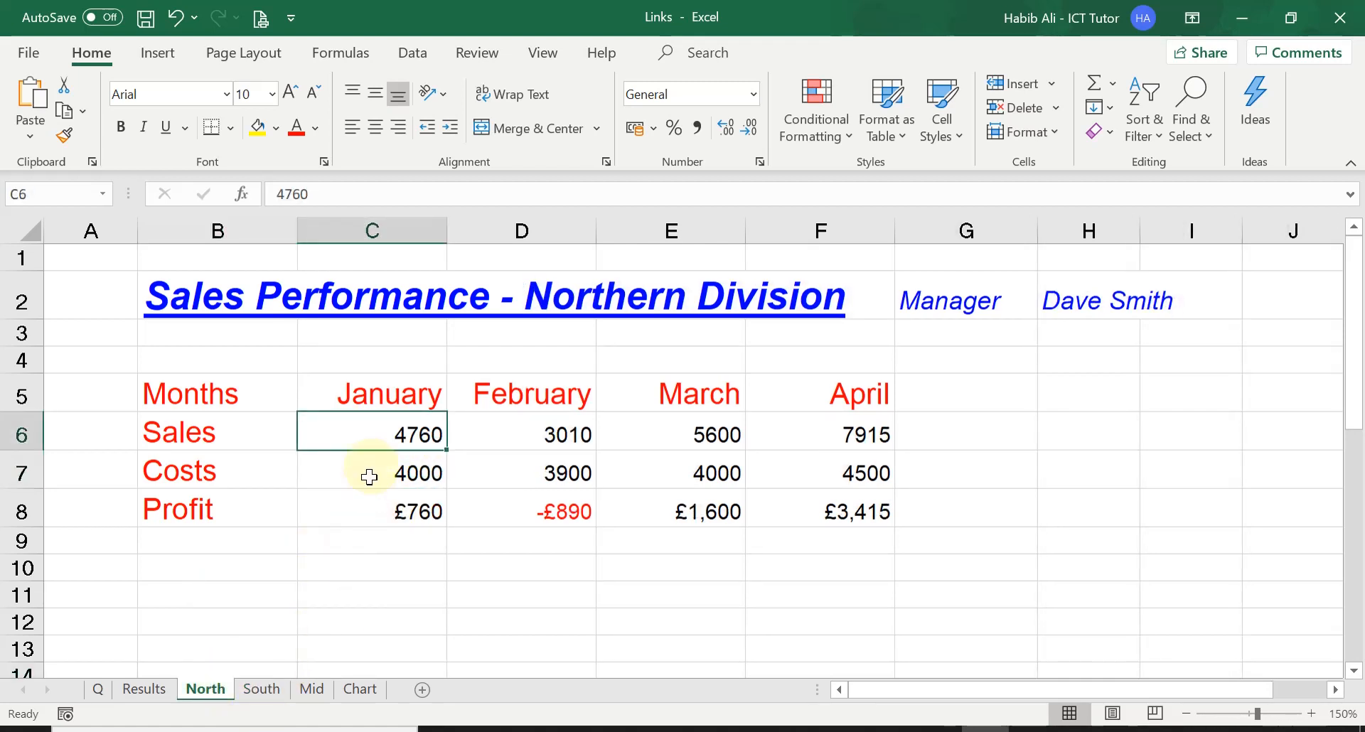
click(312, 689)
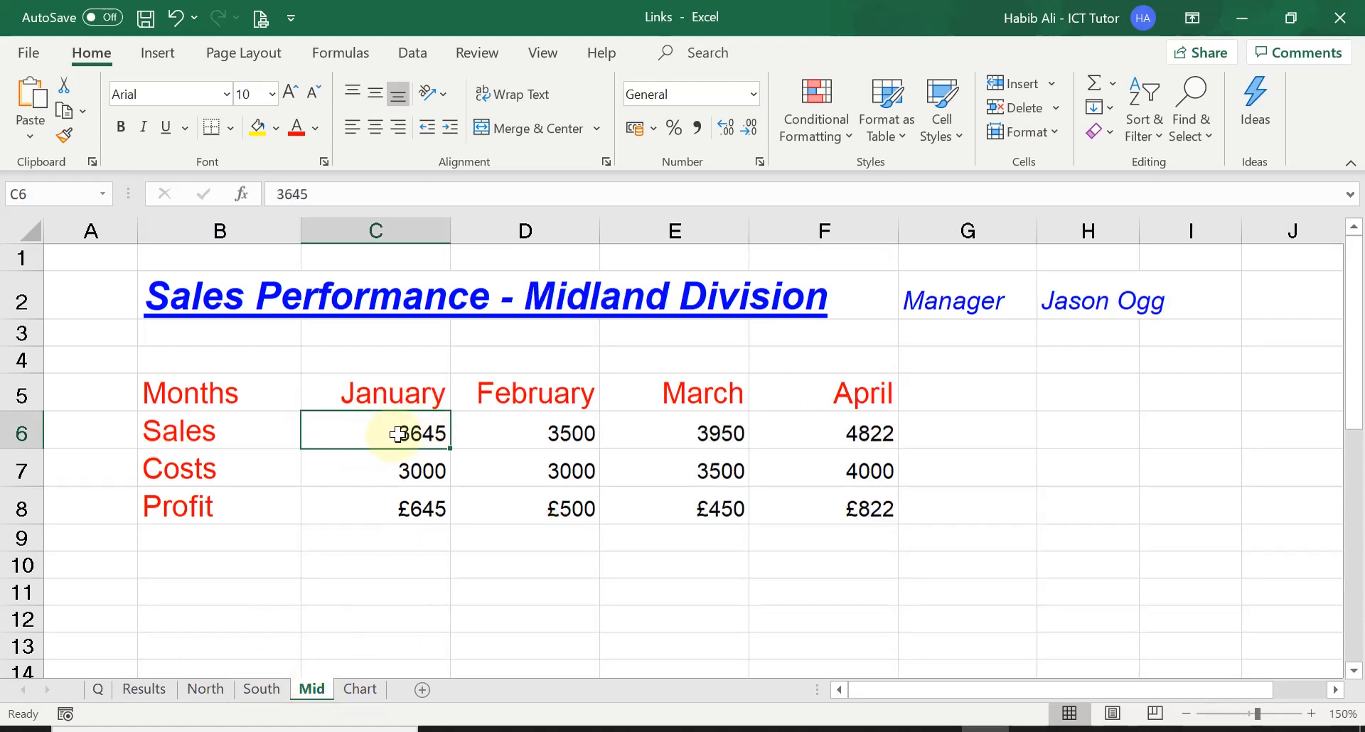
Step: Compare the January figures on the Results sheet with those on the North sheet
click(165, 691)
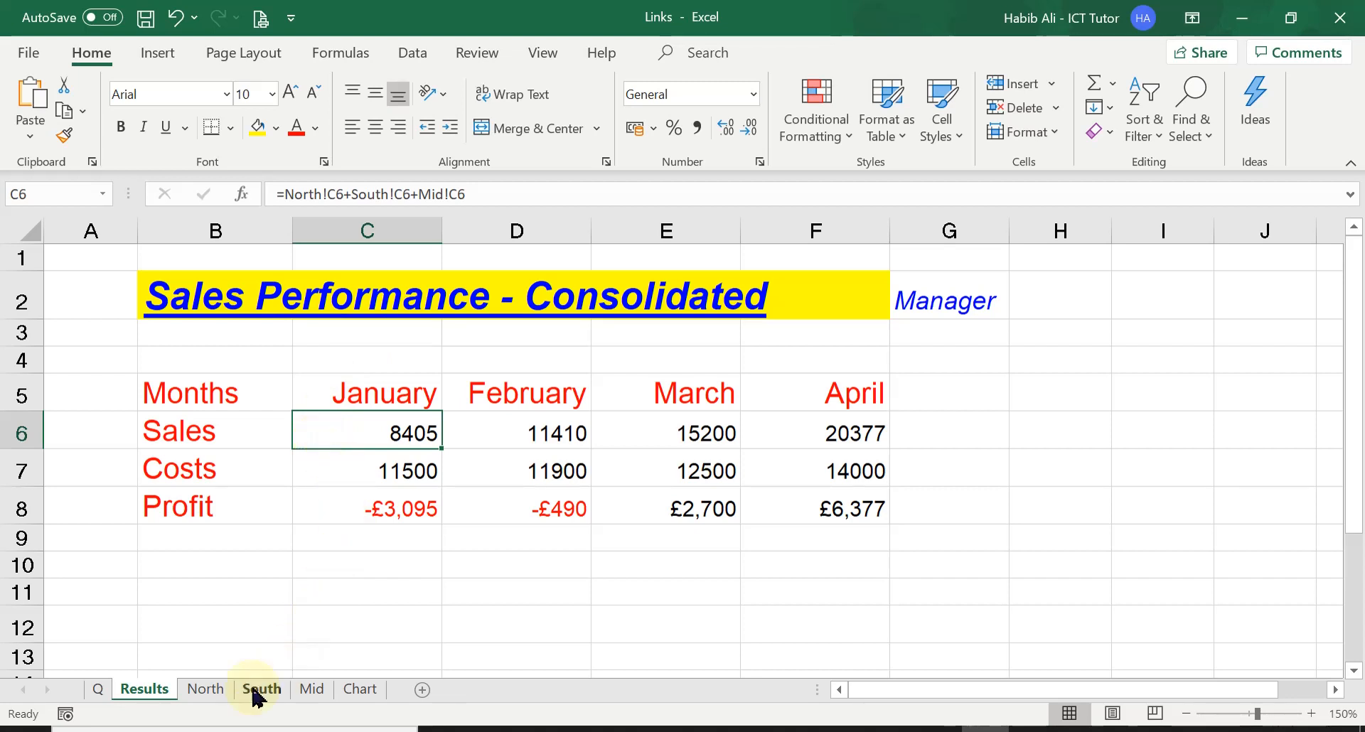
click(209, 691)
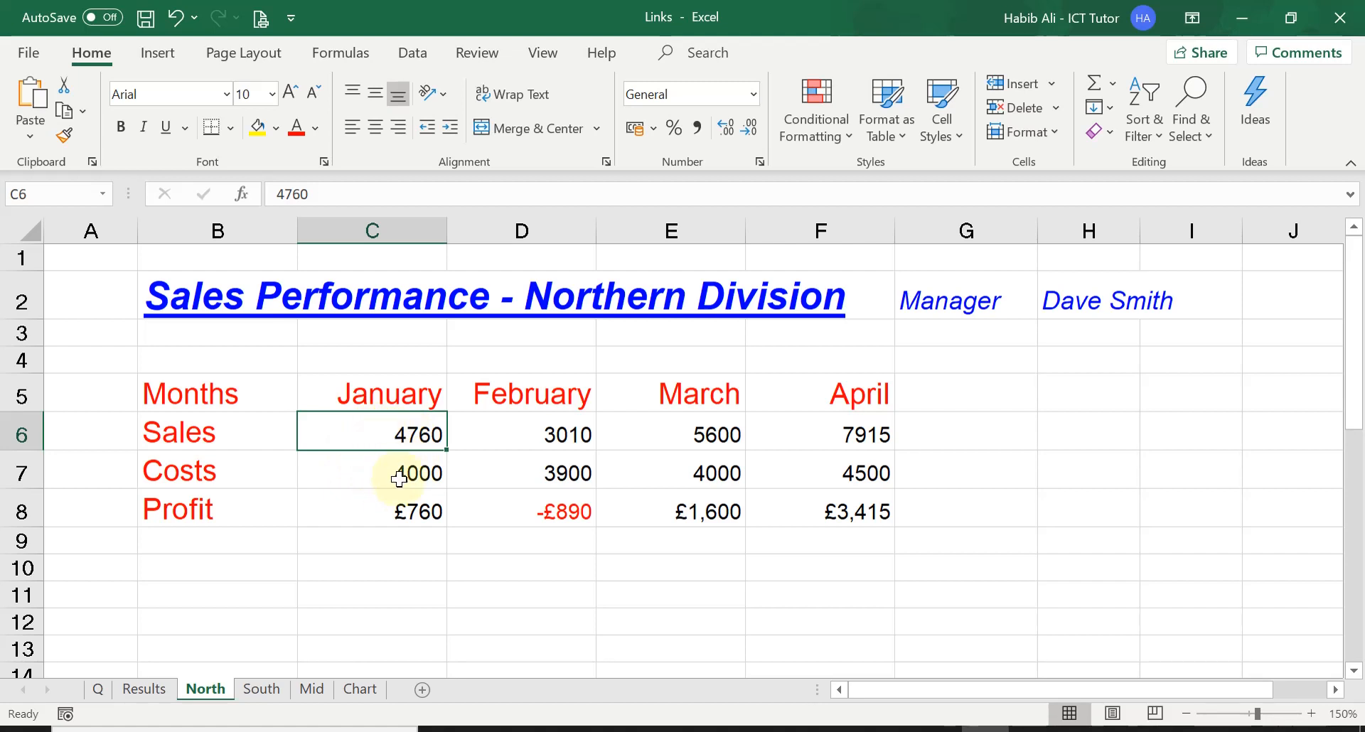
click(151, 689)
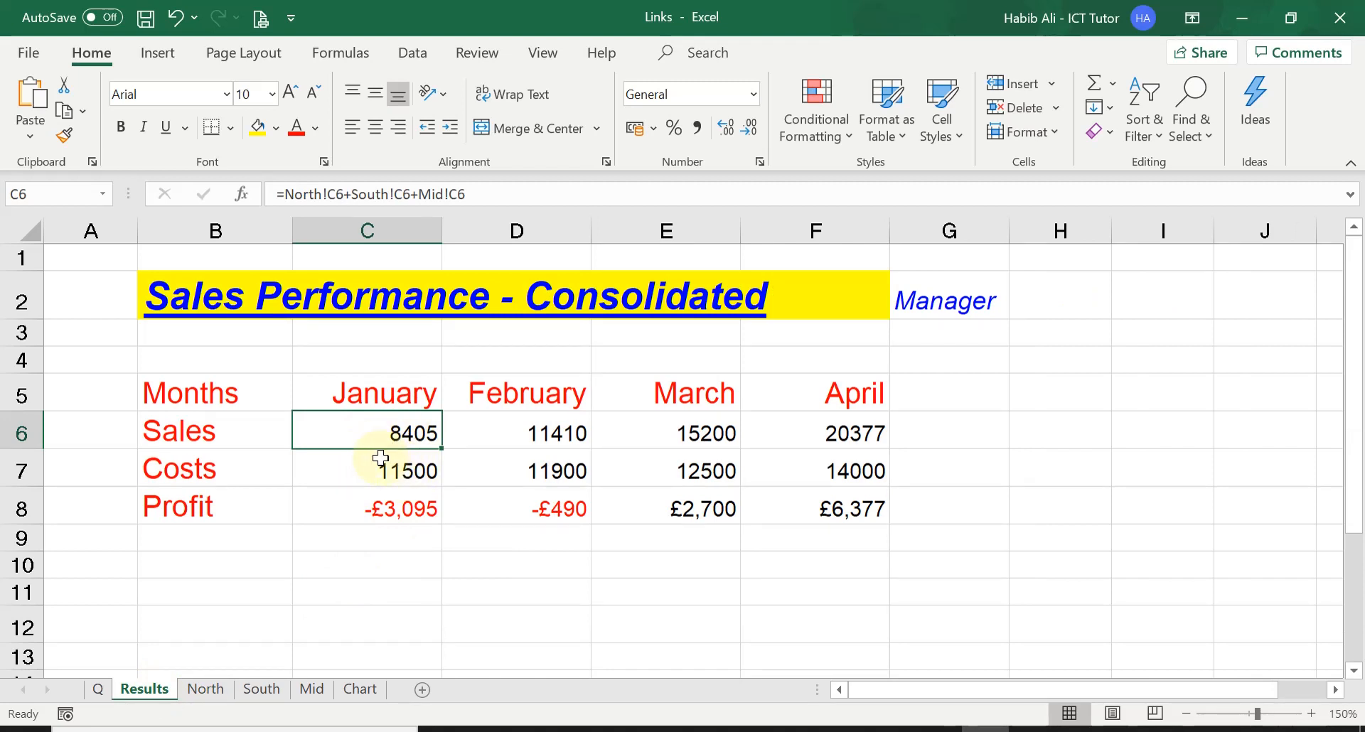
Step: Display the formulas on Results, examine the Sales, Costs and Profit formulas from January to April, and switch back to showing values
key(ctrl+Home)
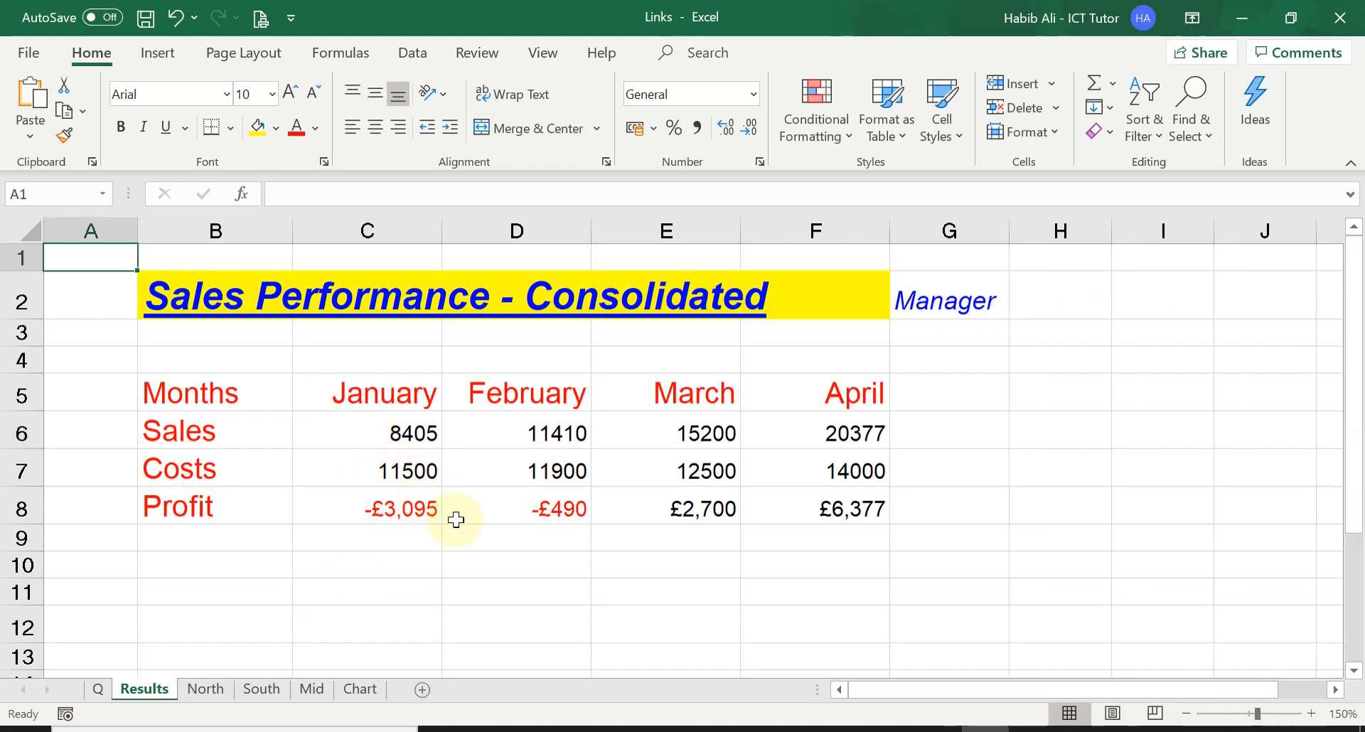
click(355, 53)
click(992, 86)
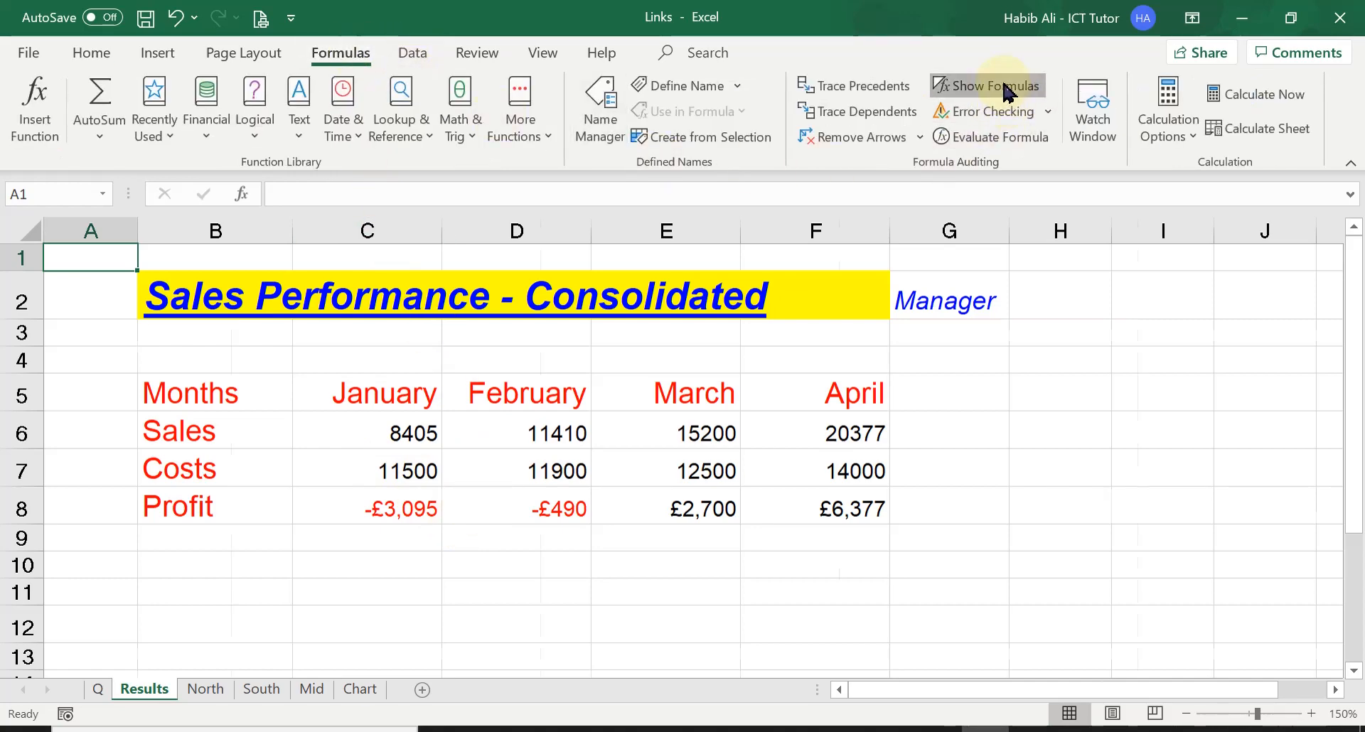
click(1186, 714)
click(1186, 714)
click(1186, 714)
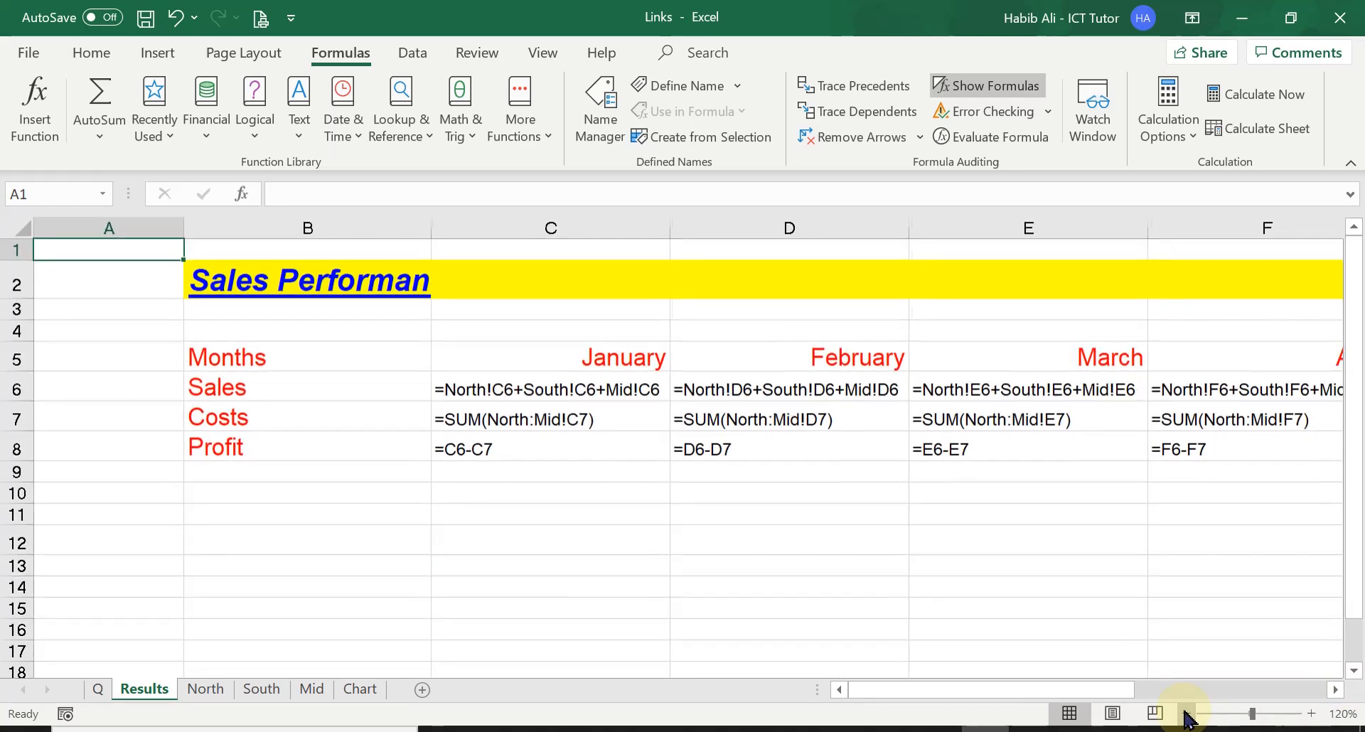
mouse_move(885, 692)
mouse_down()
mouse_move(921, 690)
mouse_move(902, 686)
mouse_up()
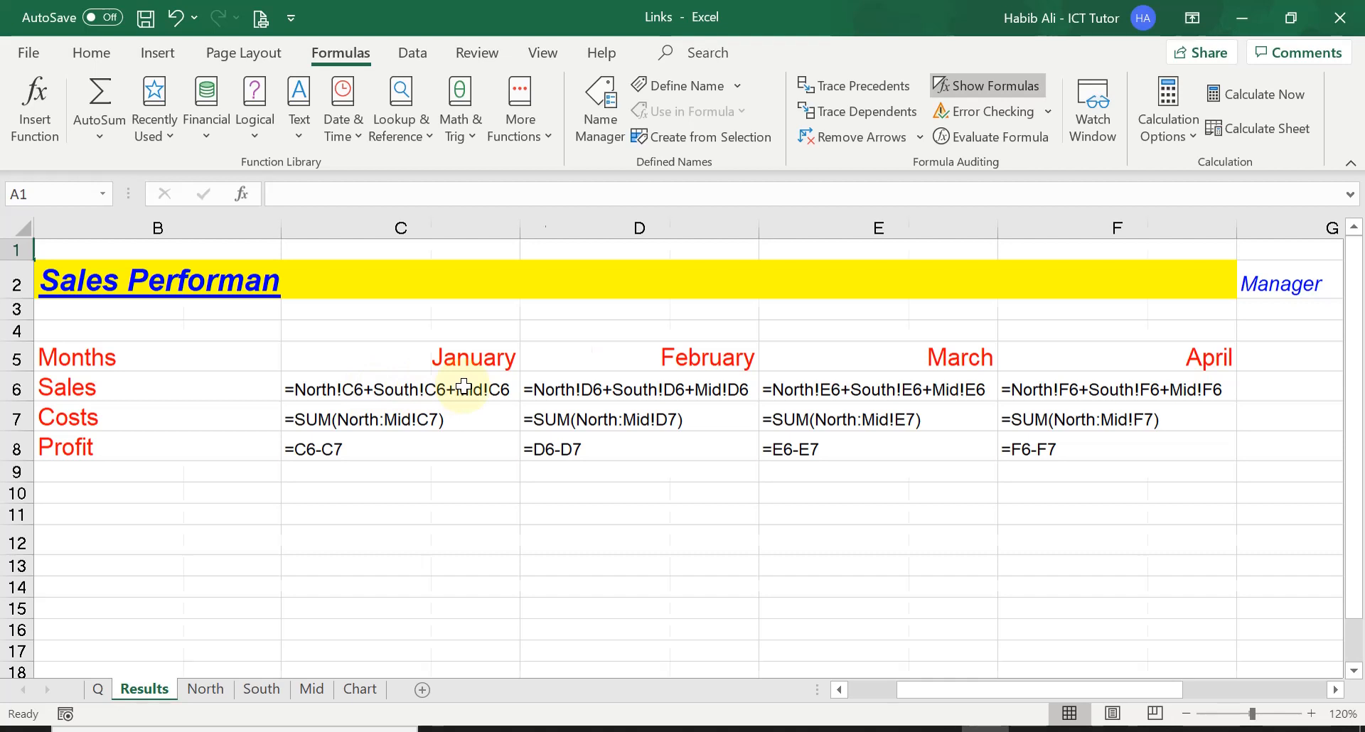
scroll(463, 386, left, 1)
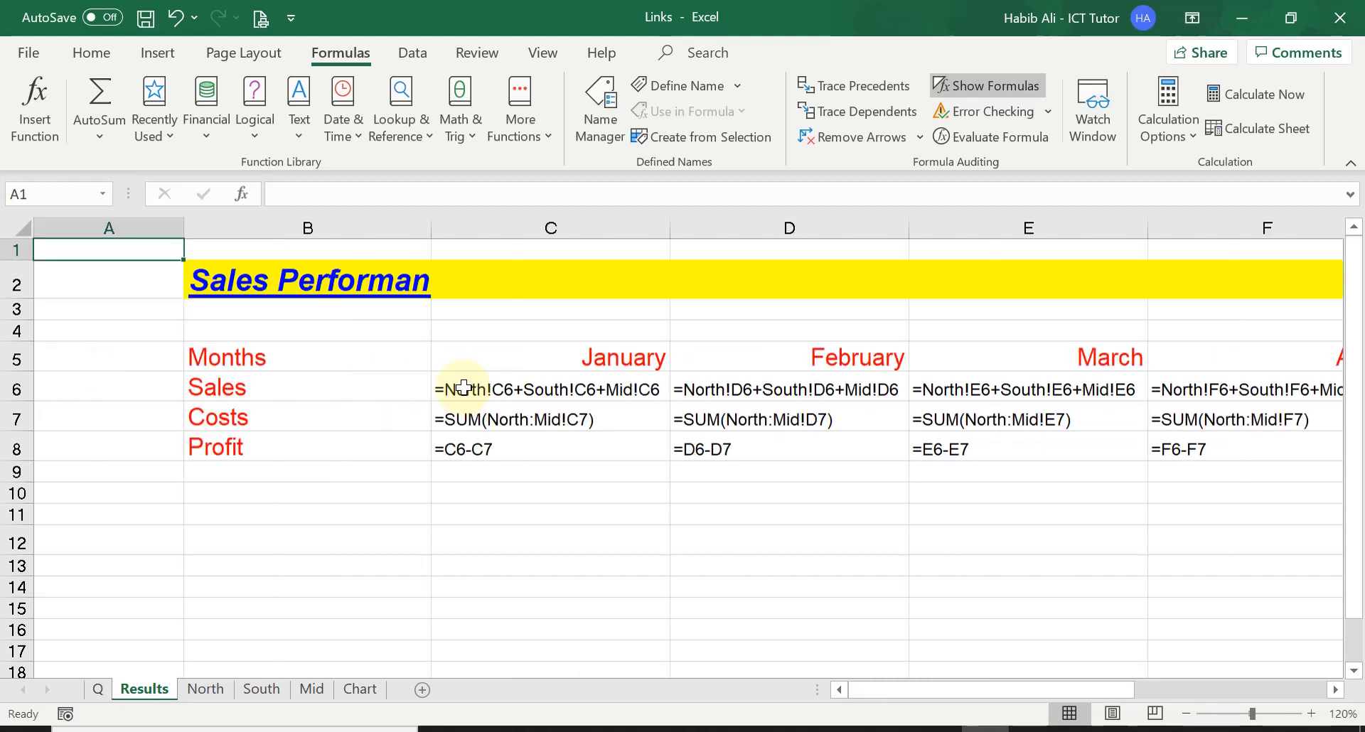
click(993, 87)
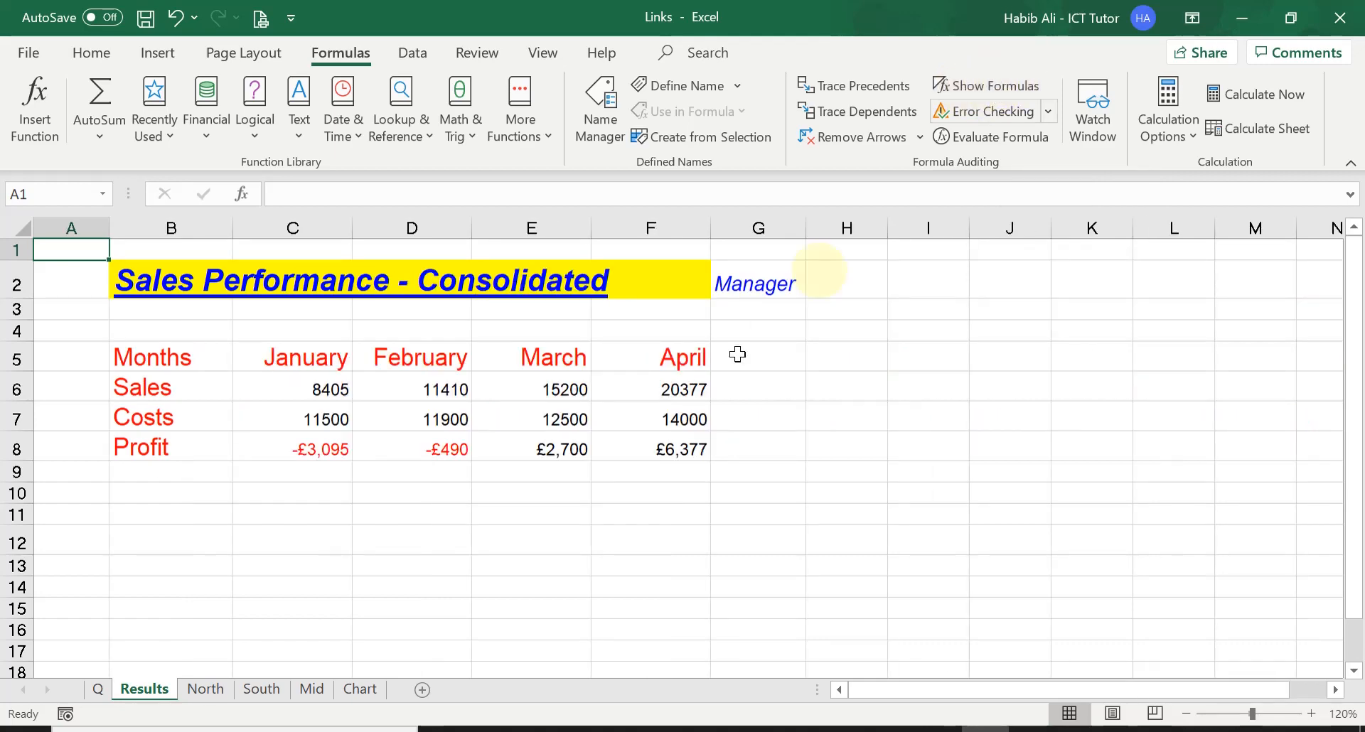
Step: Review the H2 linking task on the Q sheet and locate the manager cells on Results and North
click(98, 689)
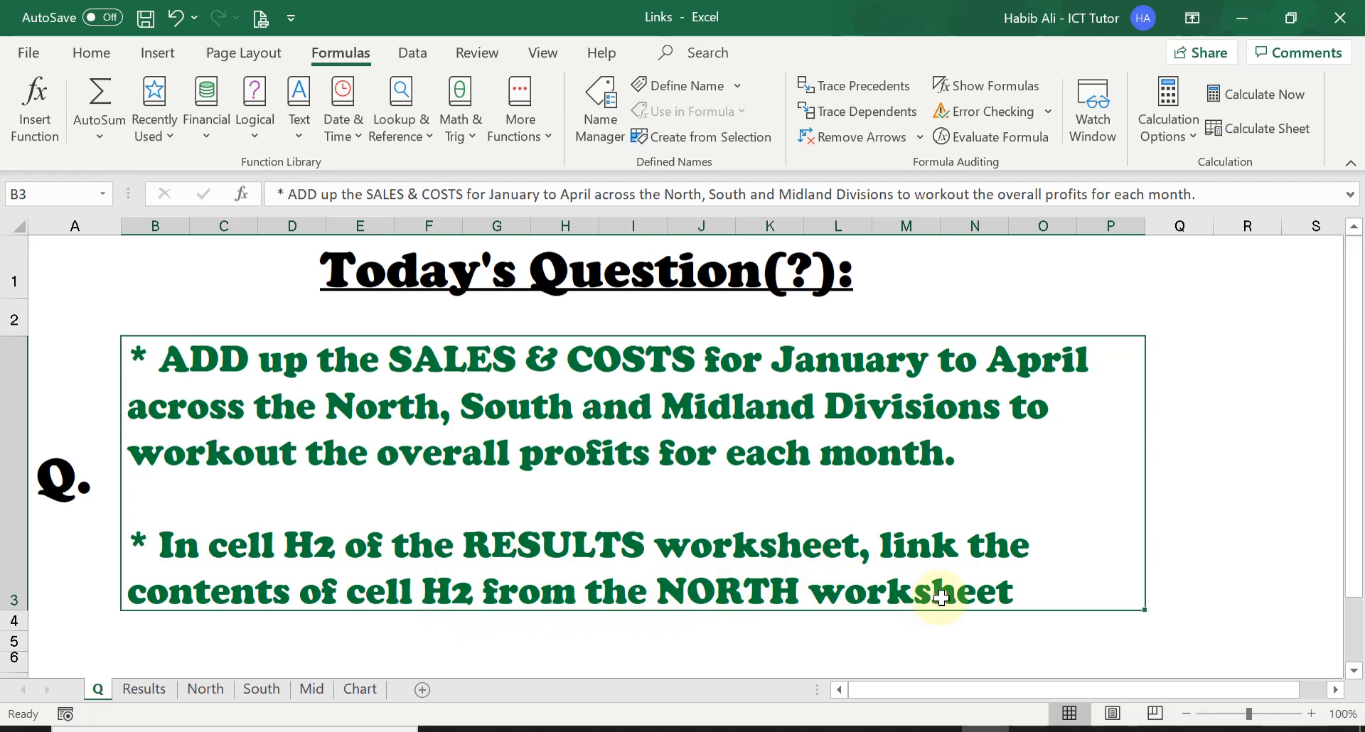
click(145, 690)
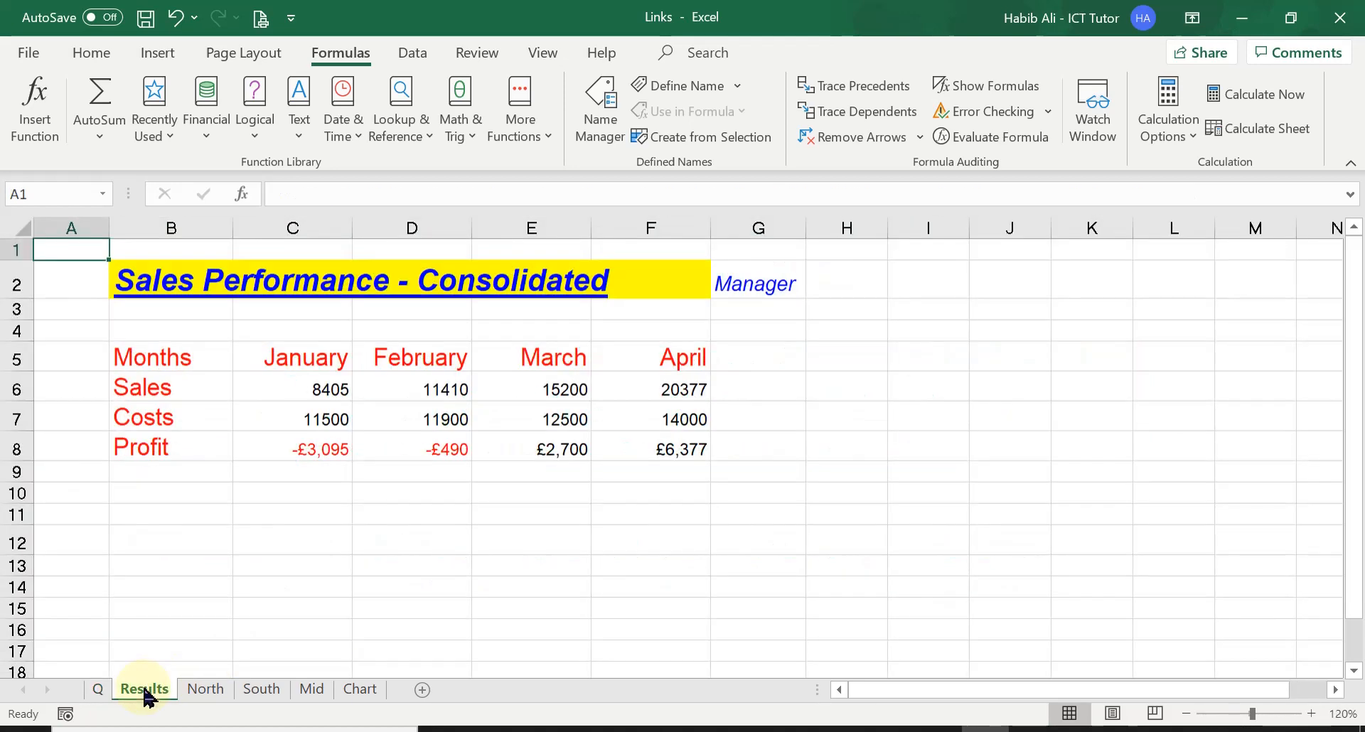
click(849, 278)
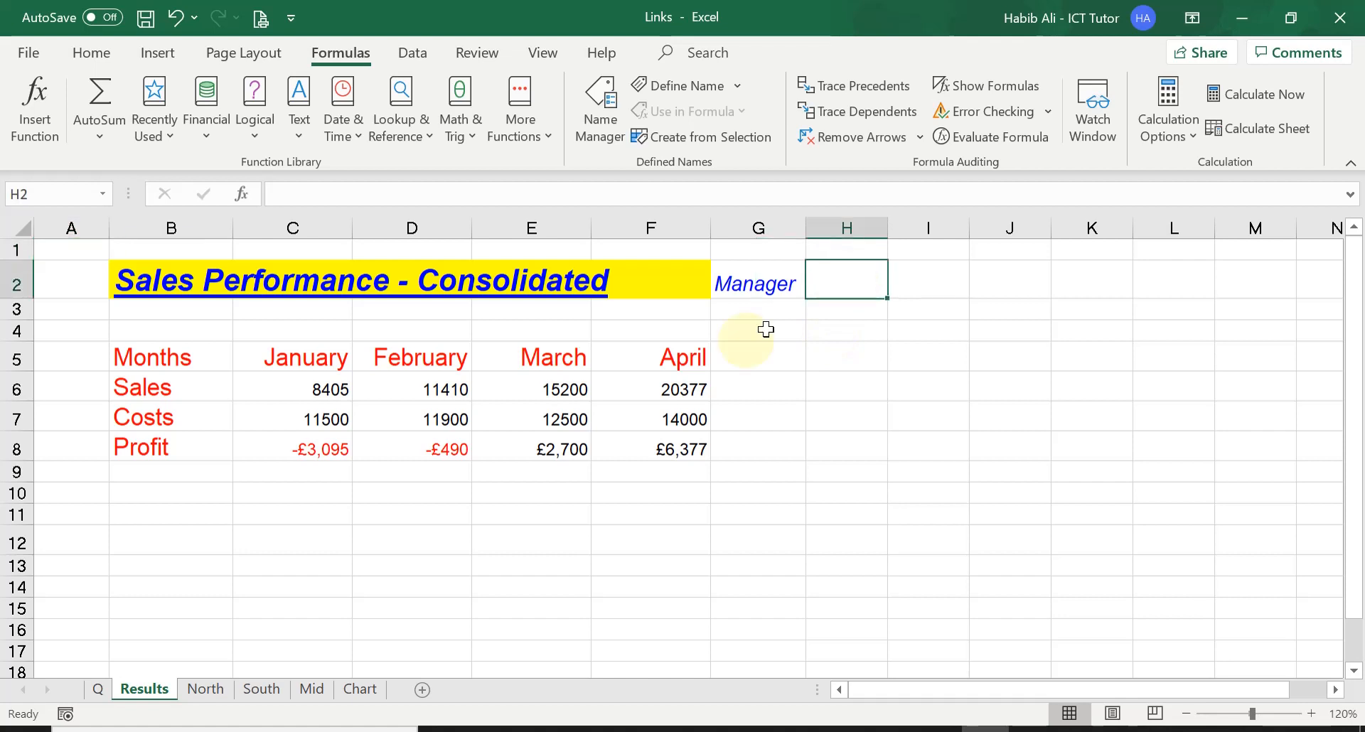
click(208, 689)
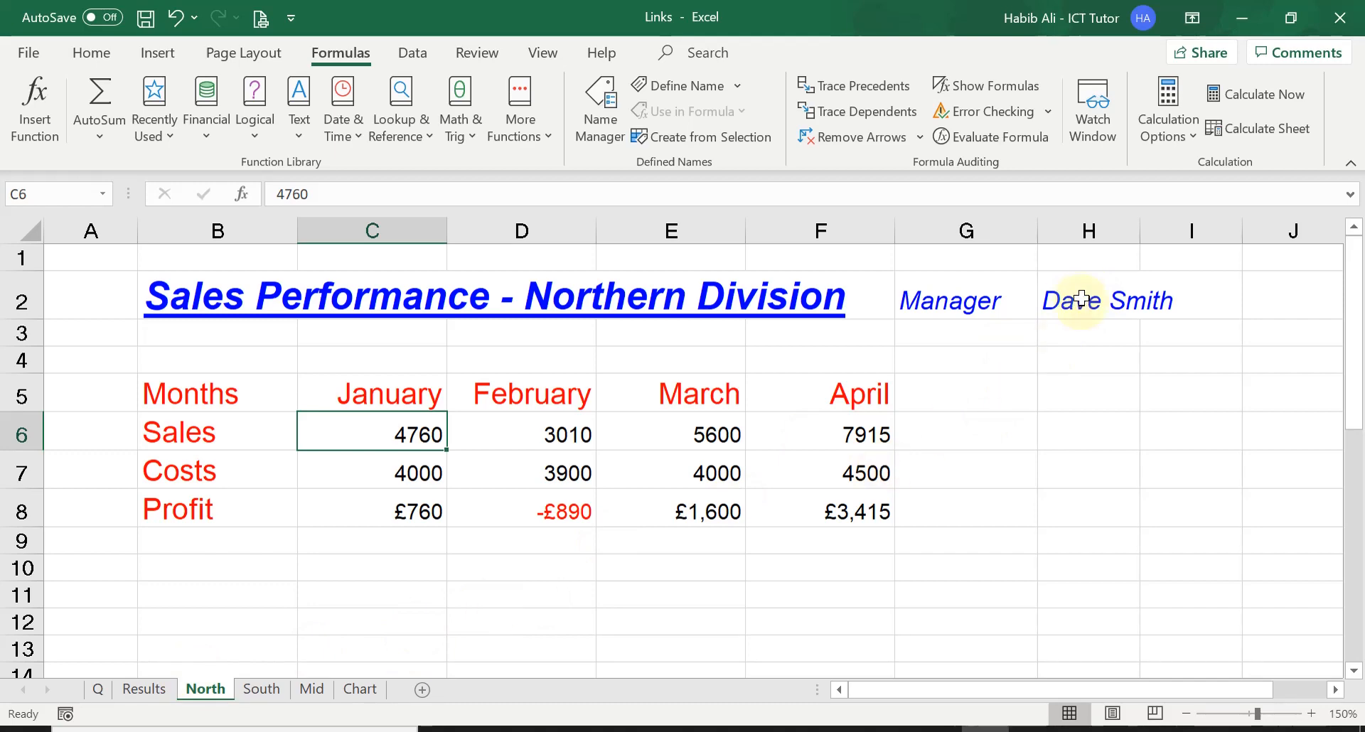
click(144, 689)
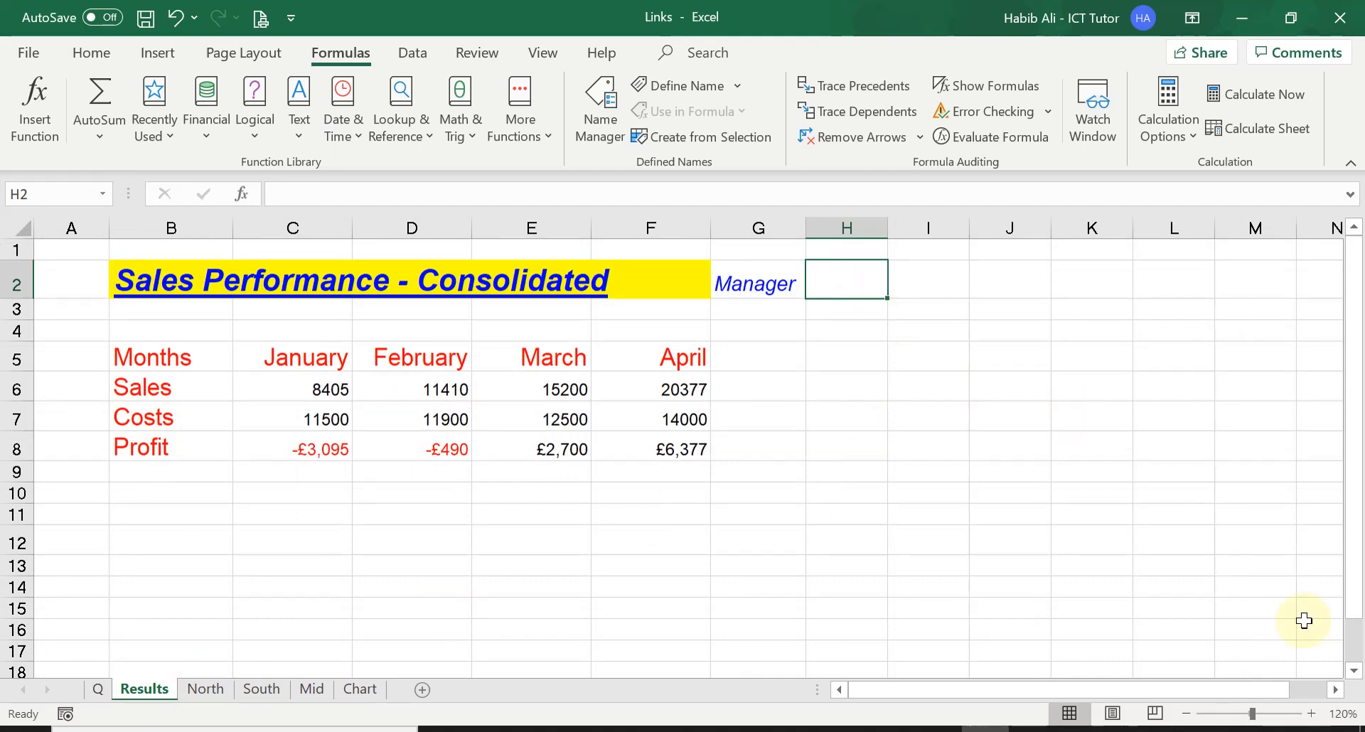
Step: Link the manager cell H2 on Results to North with the formula =North!H2 and check the entered formula
click(1312, 713)
click(1312, 713)
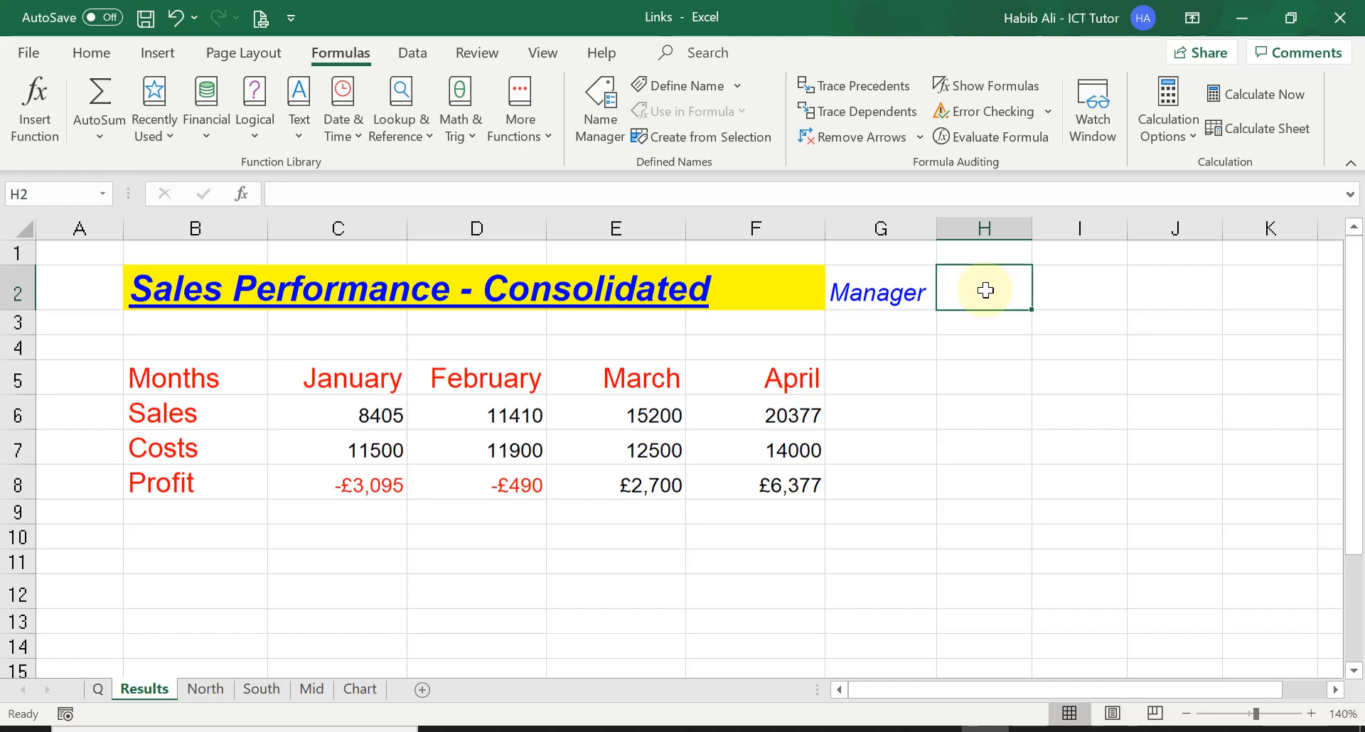
text(=)
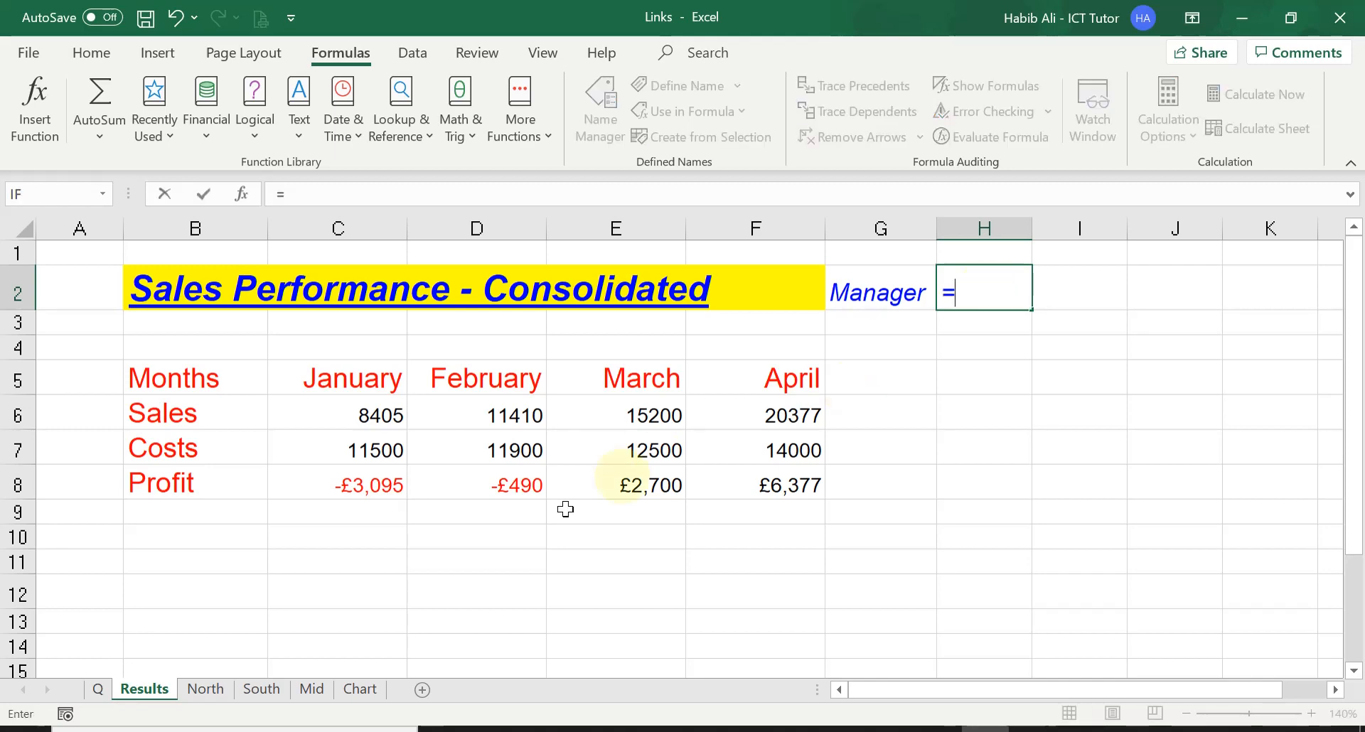
click(206, 690)
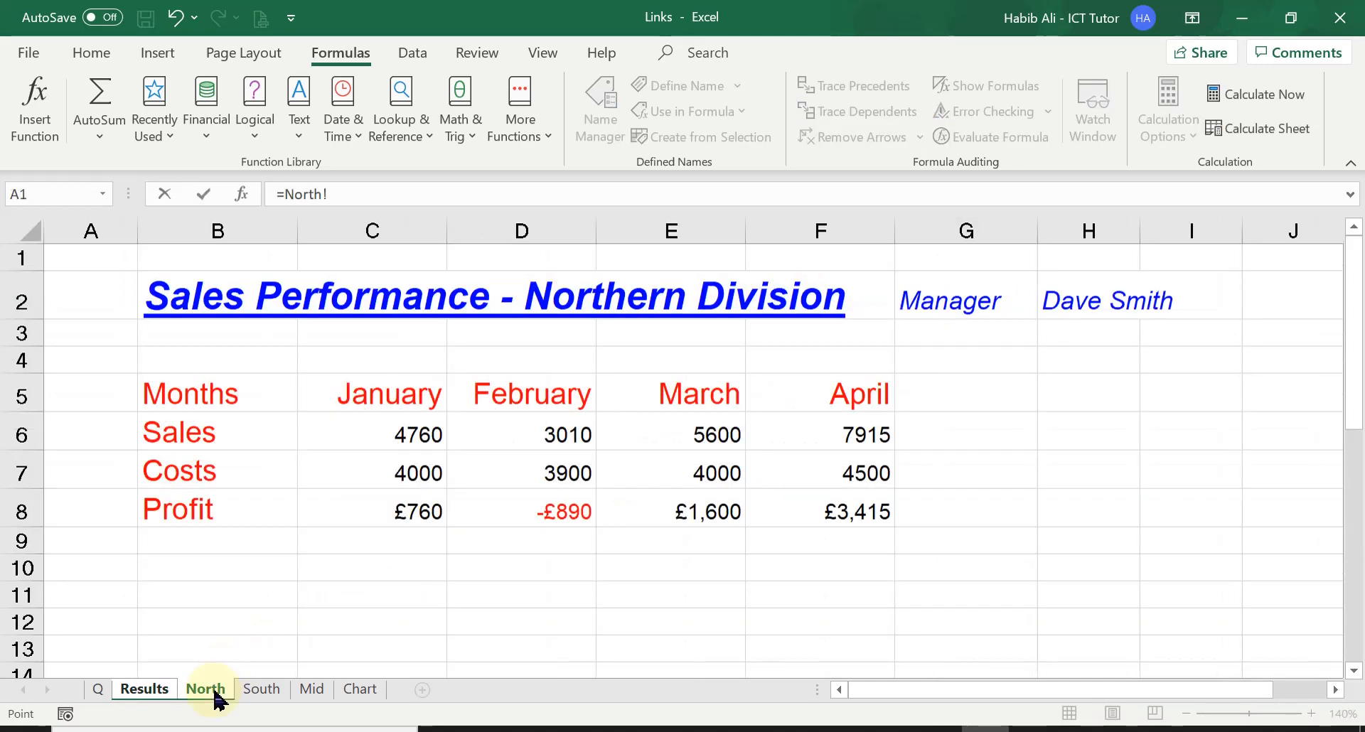
click(1075, 296)
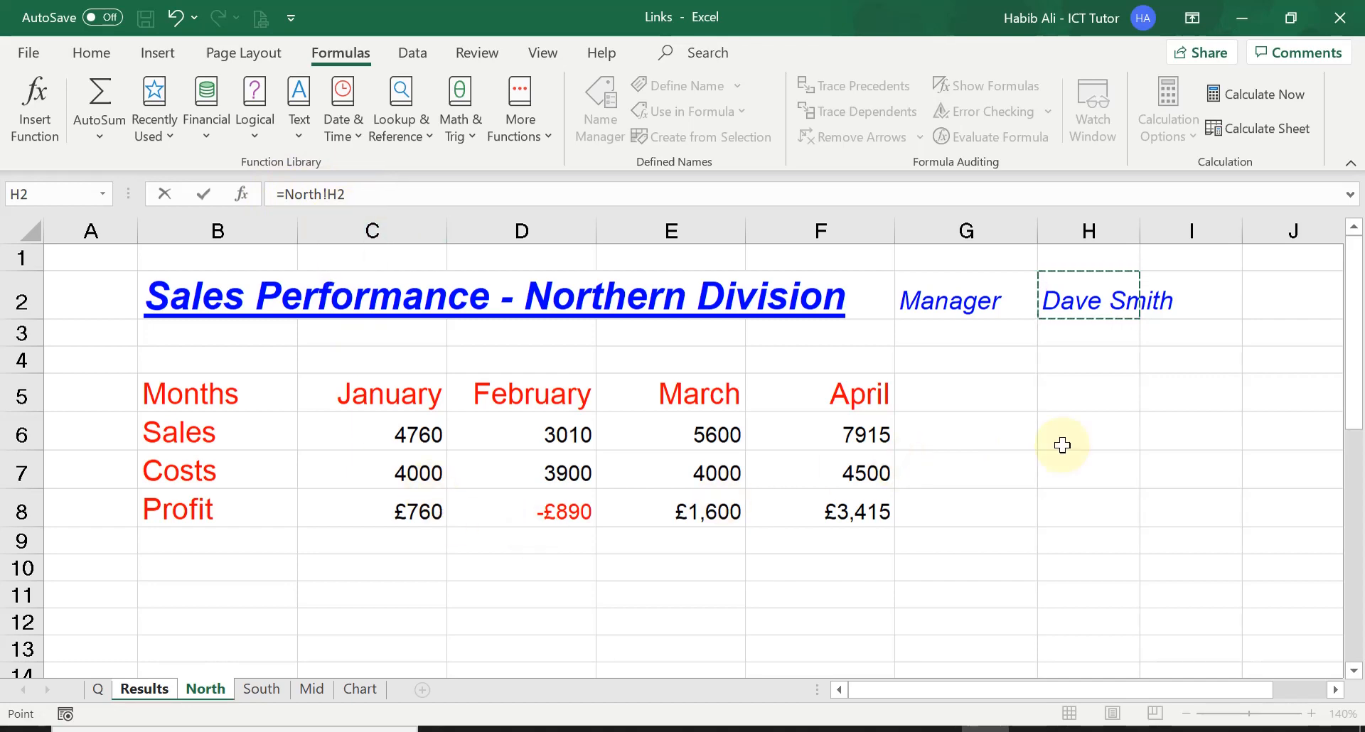
key(Return)
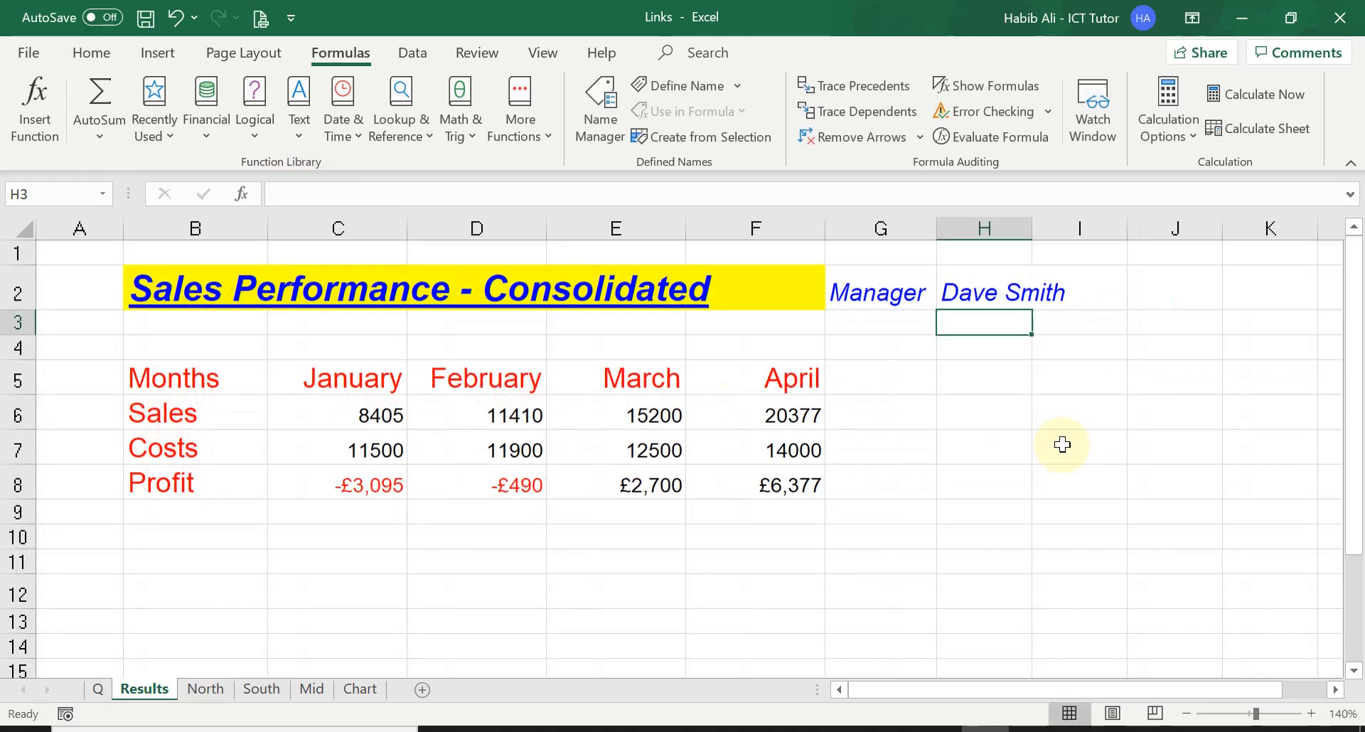
click(981, 295)
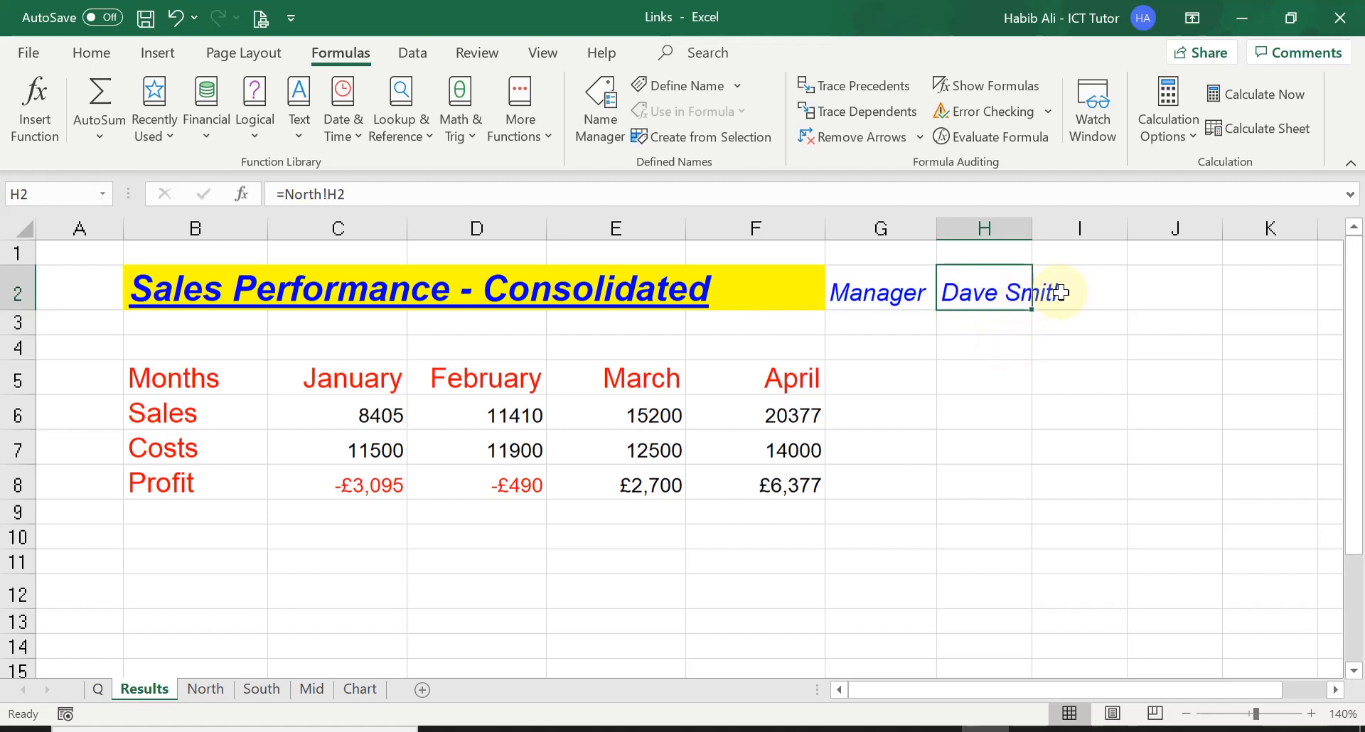
key(ctrl+Home)
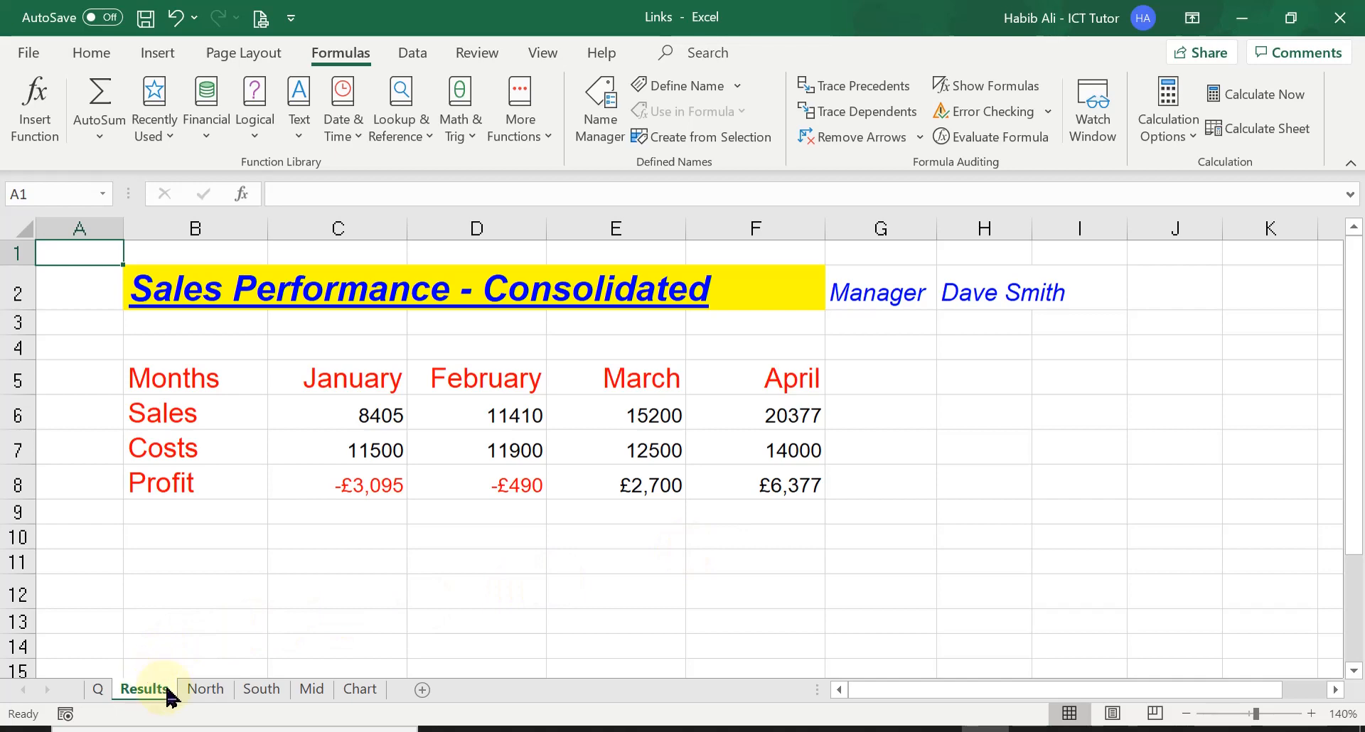
Step: Replace the manager's name in cell H2 of the North sheet with a different full name
click(206, 691)
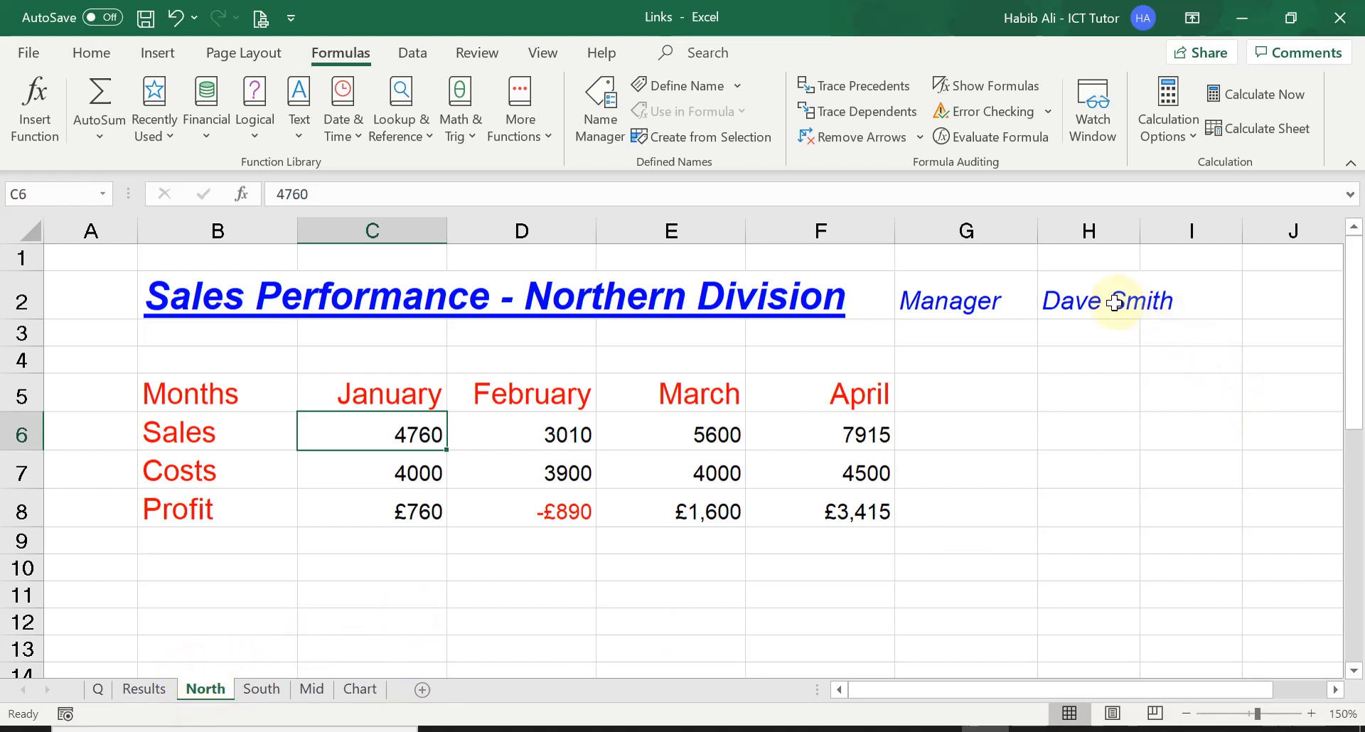
click(1083, 297)
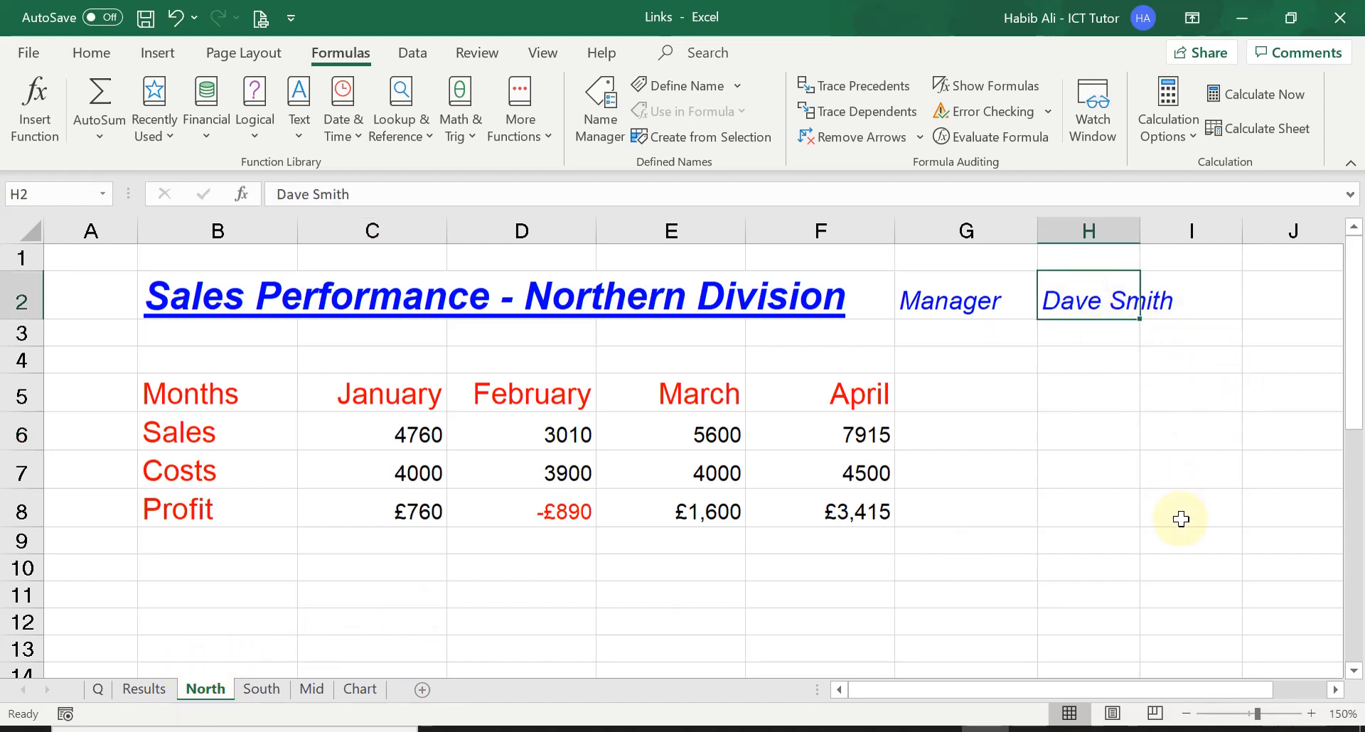
text(Habi)
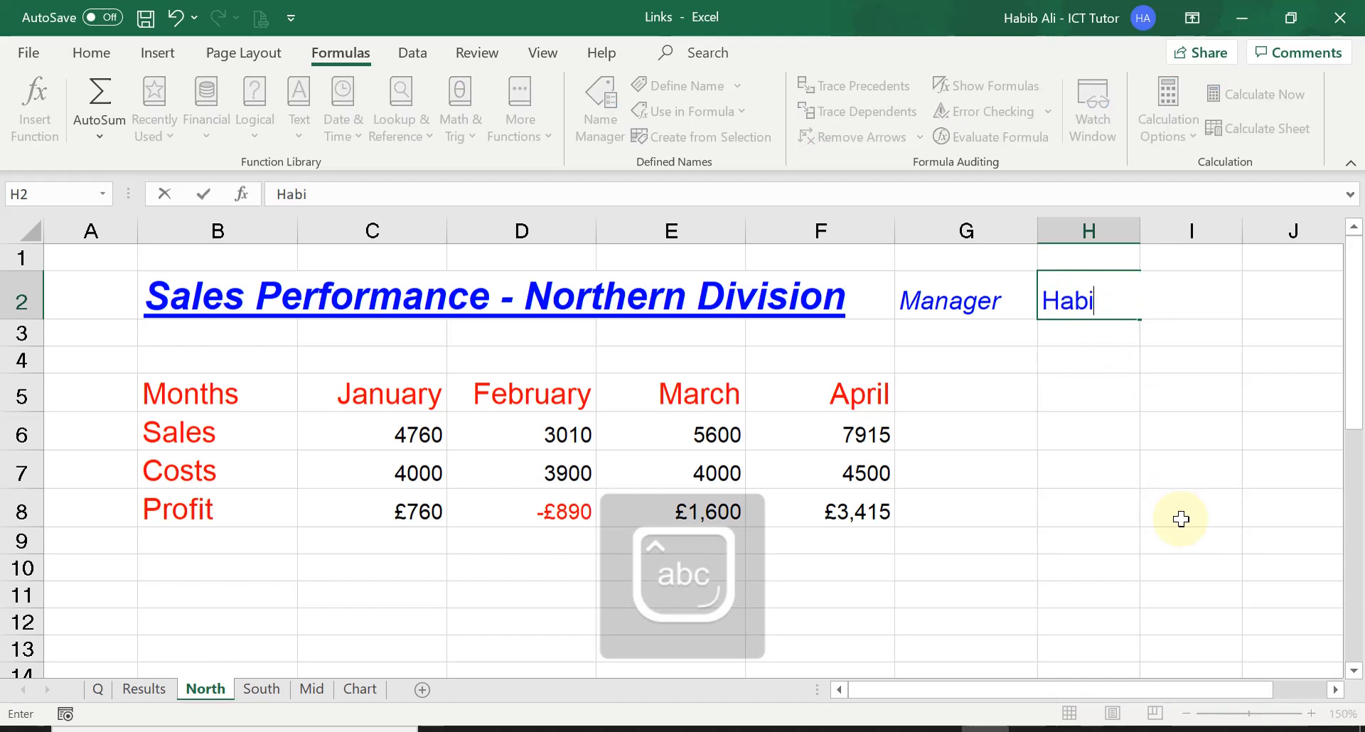
text(b Ali)
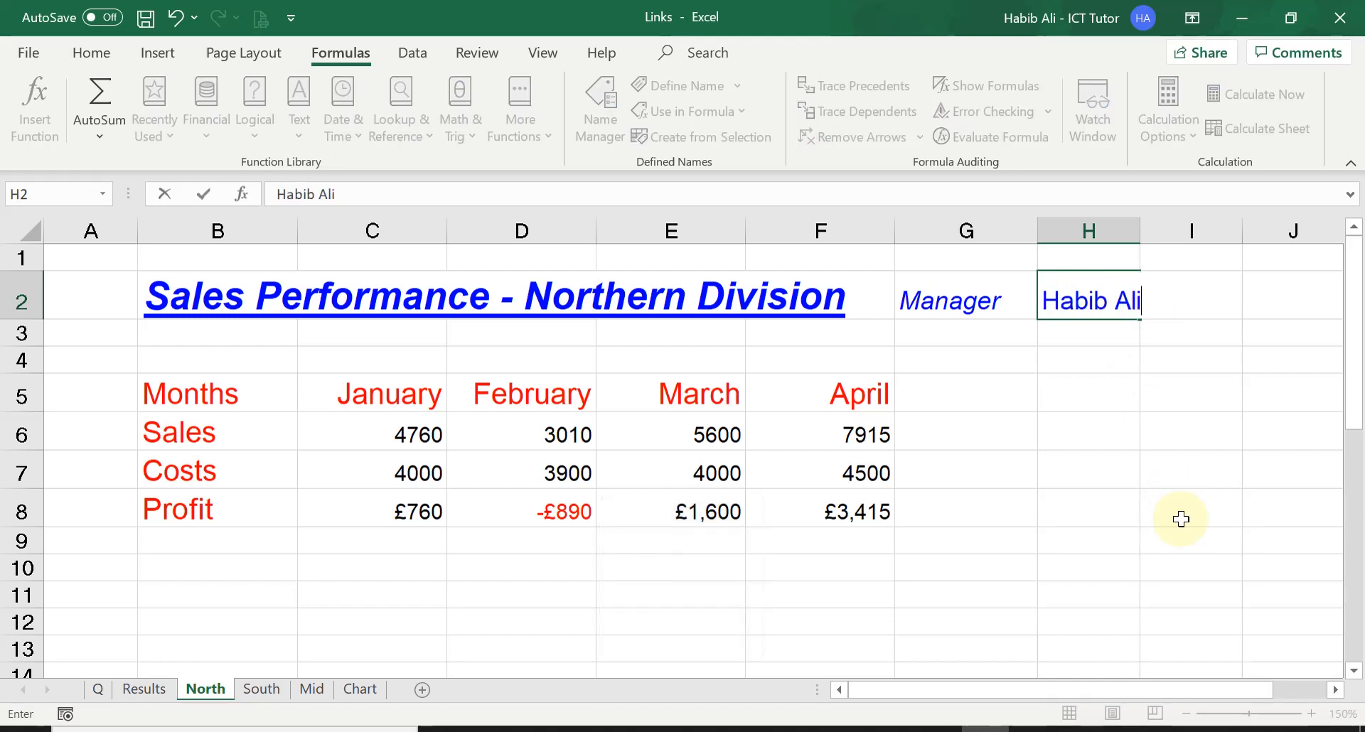
key(Return)
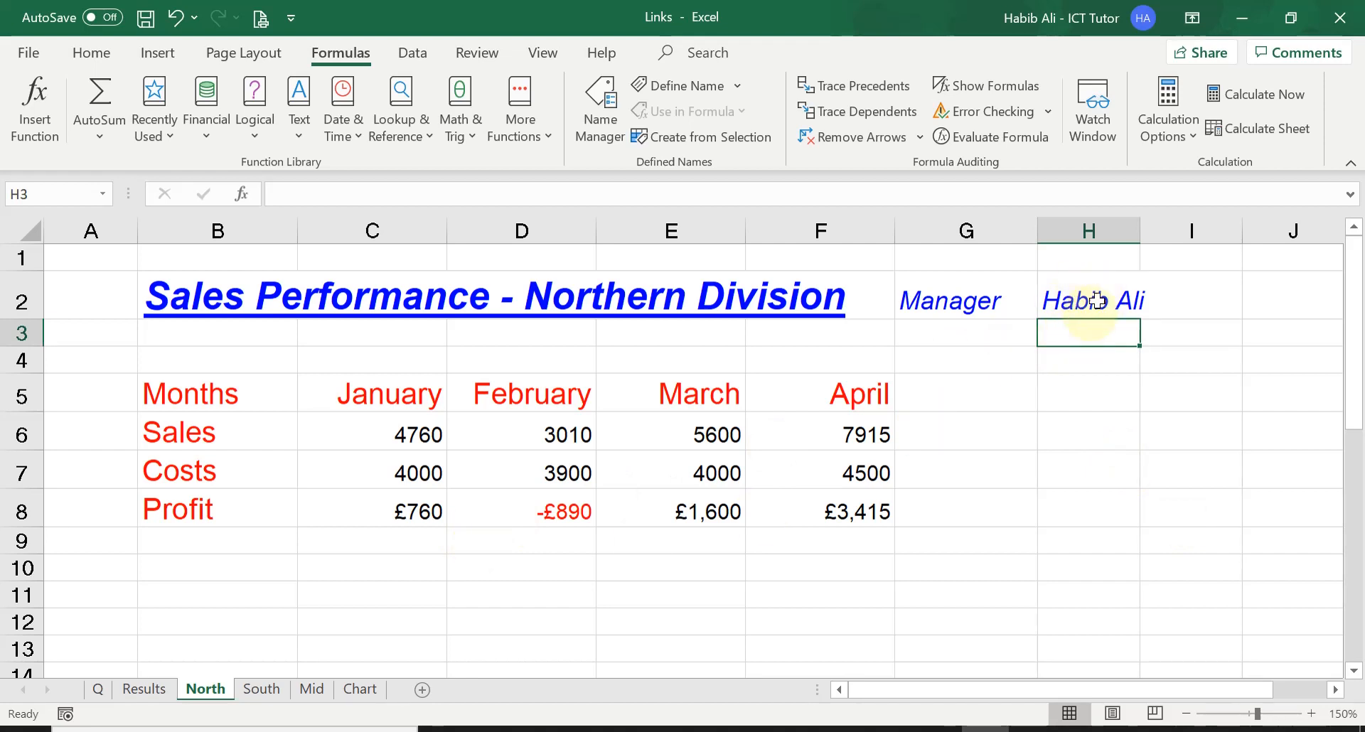
Step: Check the linked manager name and its formula in cell H2 of Results
click(144, 689)
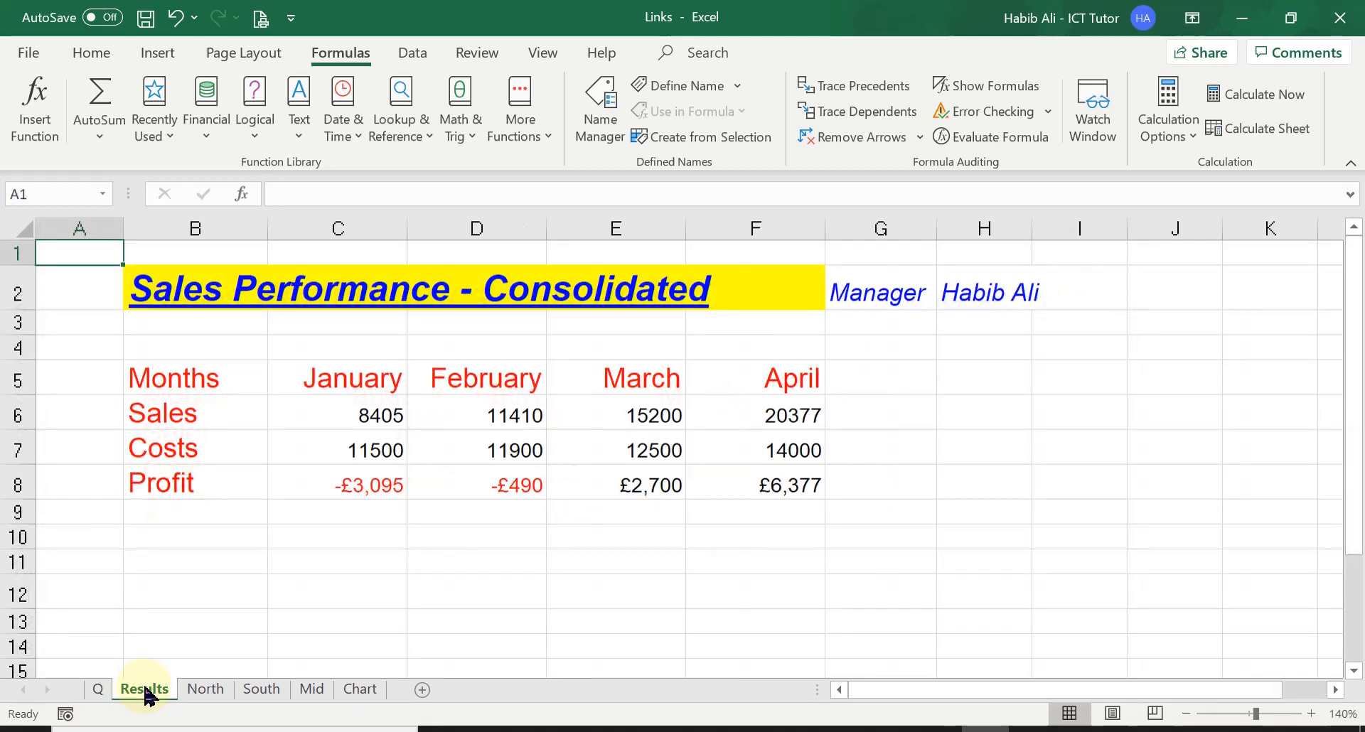
click(980, 286)
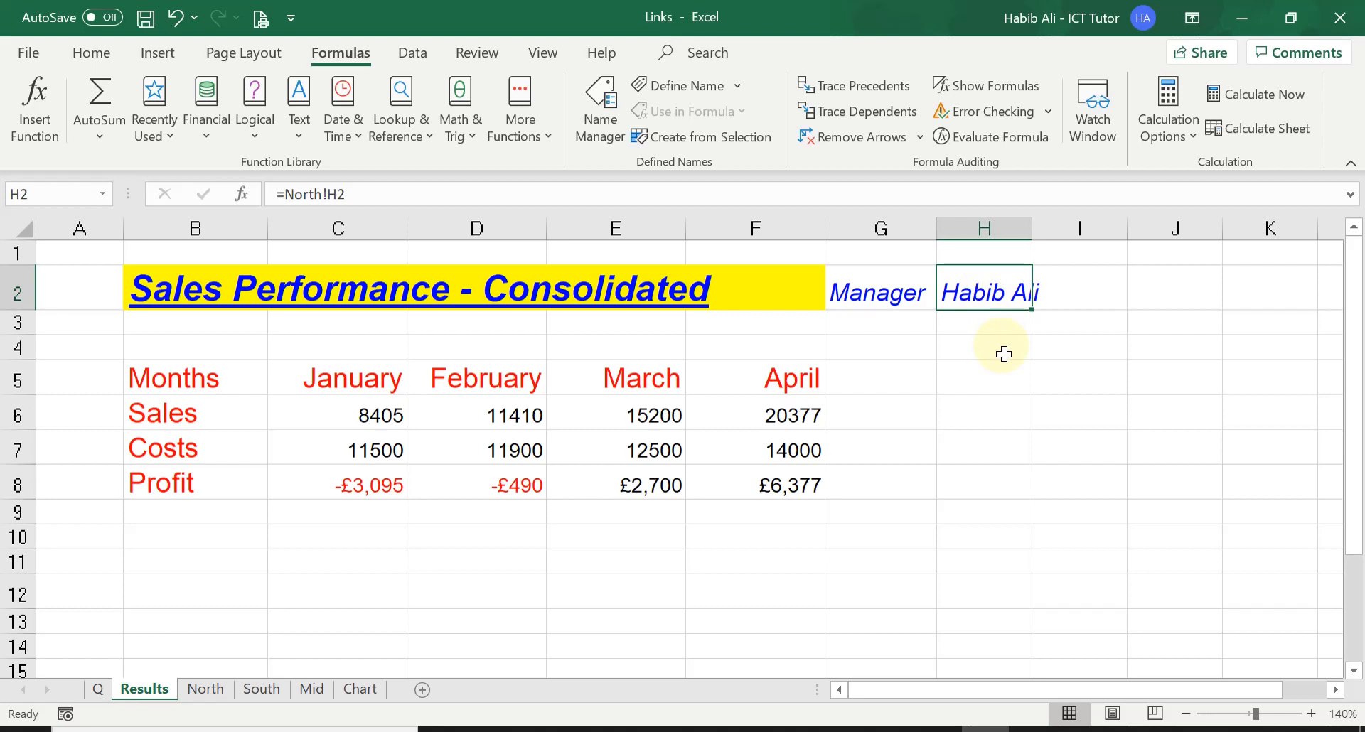
click(1011, 382)
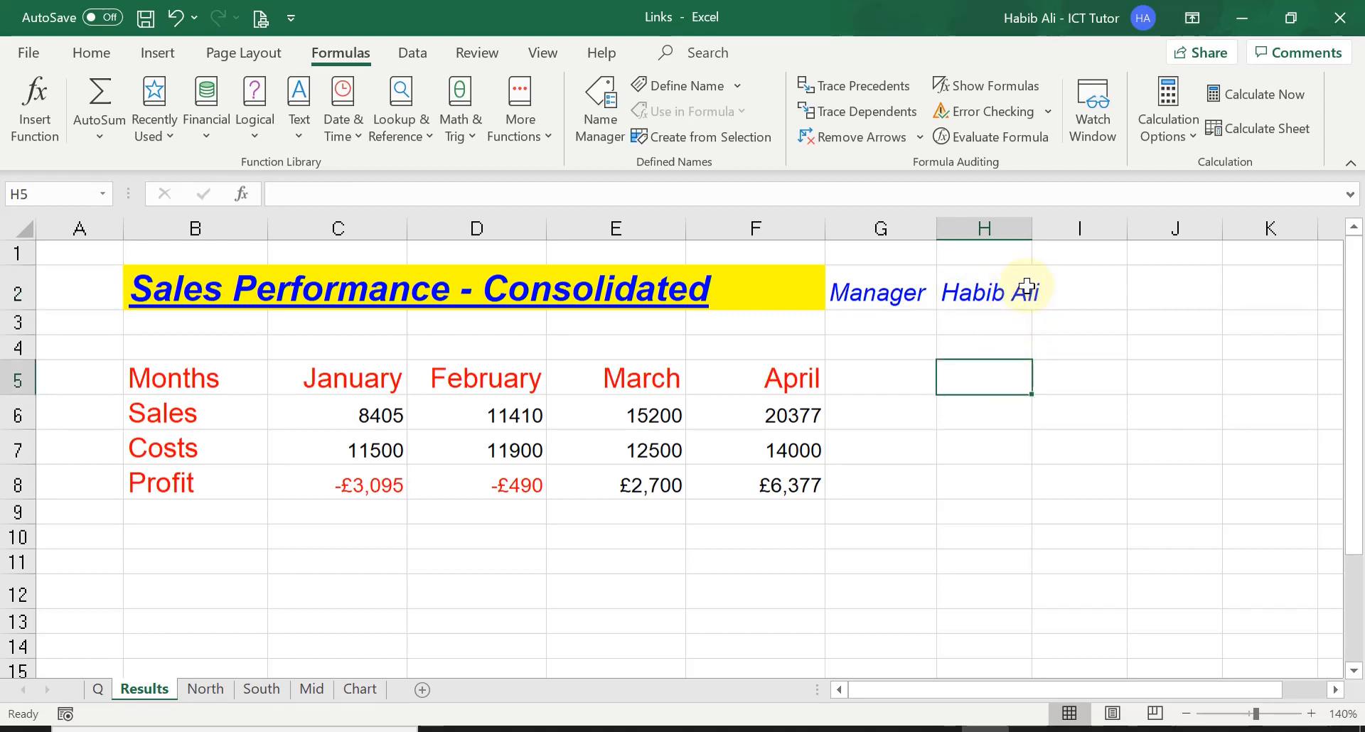